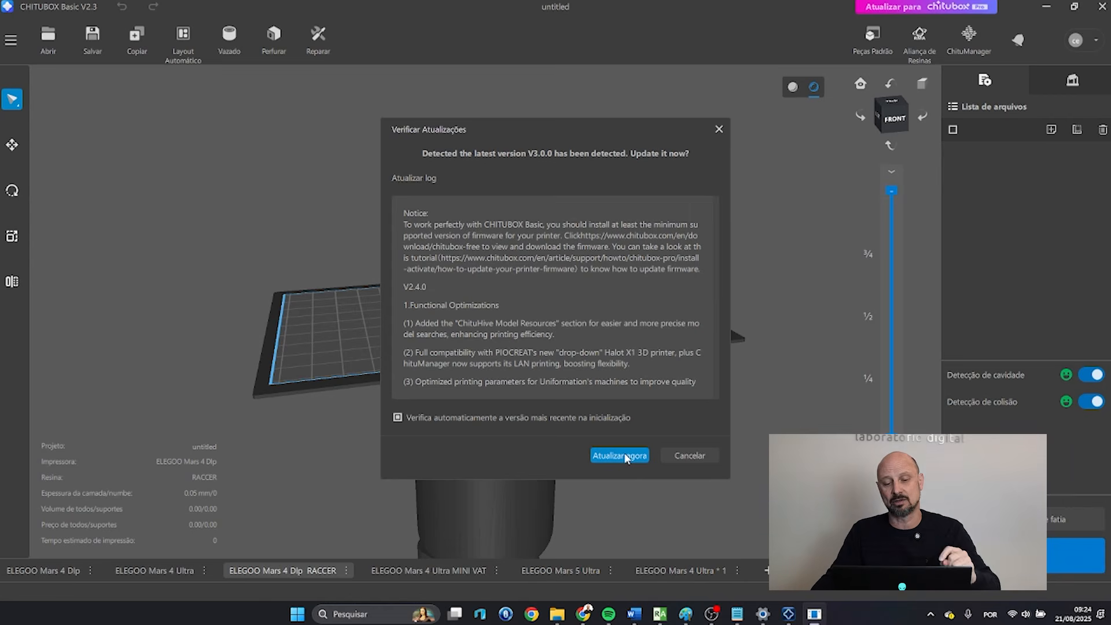
Step: Dismiss the offer to update to V3.0.0 and minimize the CHITUBOX Basic V2.3 window
{"action": "left_click", "coordinate": [721, 127]}
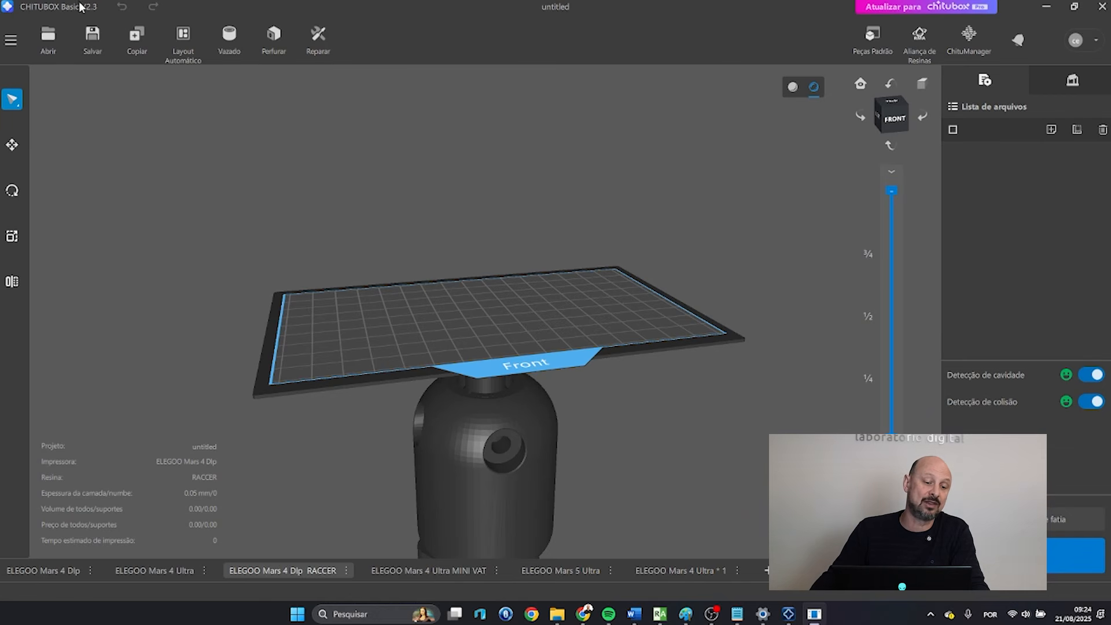
{"action": "left_click_drag", "start_coordinate": [602, 320], "coordinate": [593, 345]}
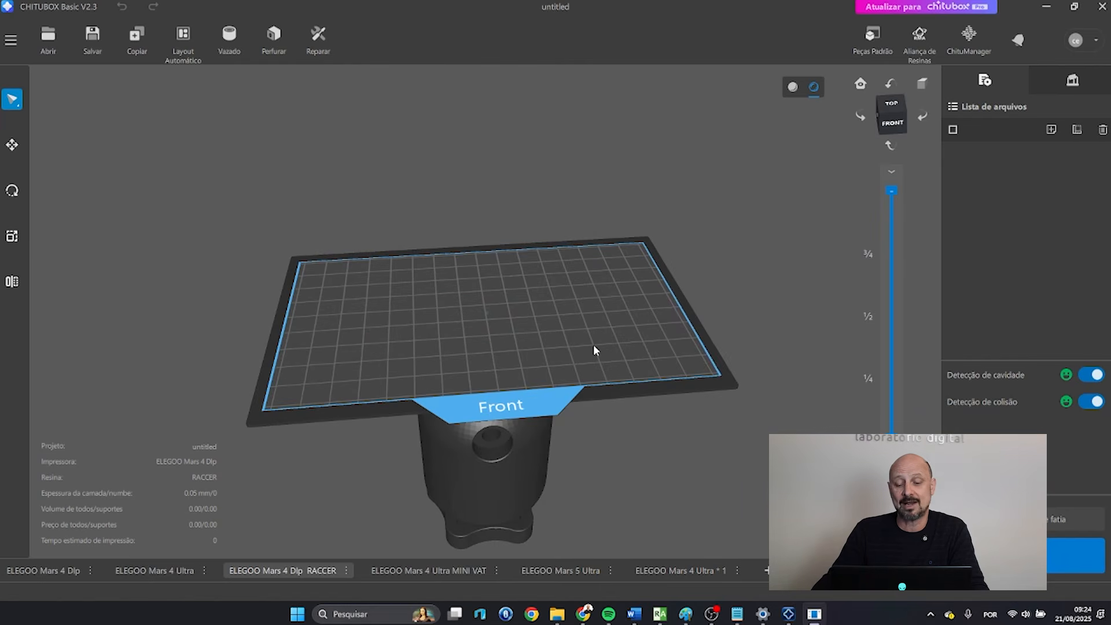
{"action": "left_click", "coordinate": [1047, 7]}
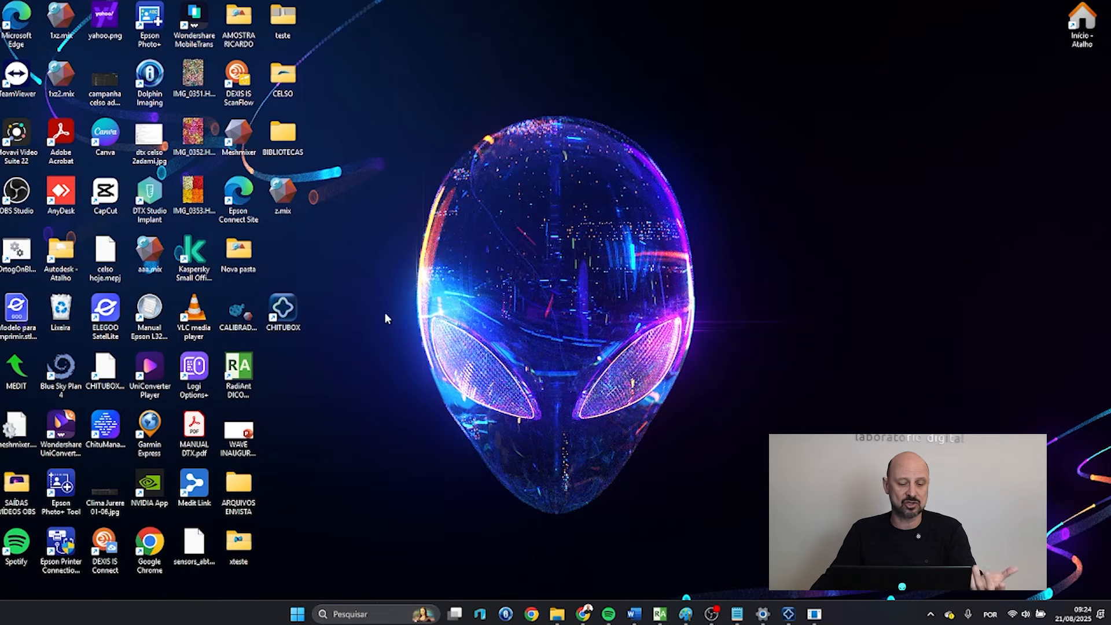
Step: View the new Chitubox login window, minimize it and move the CHITUBOX shortcut to an empty area of the desktop
{"action": "left_click", "coordinate": [789, 614]}
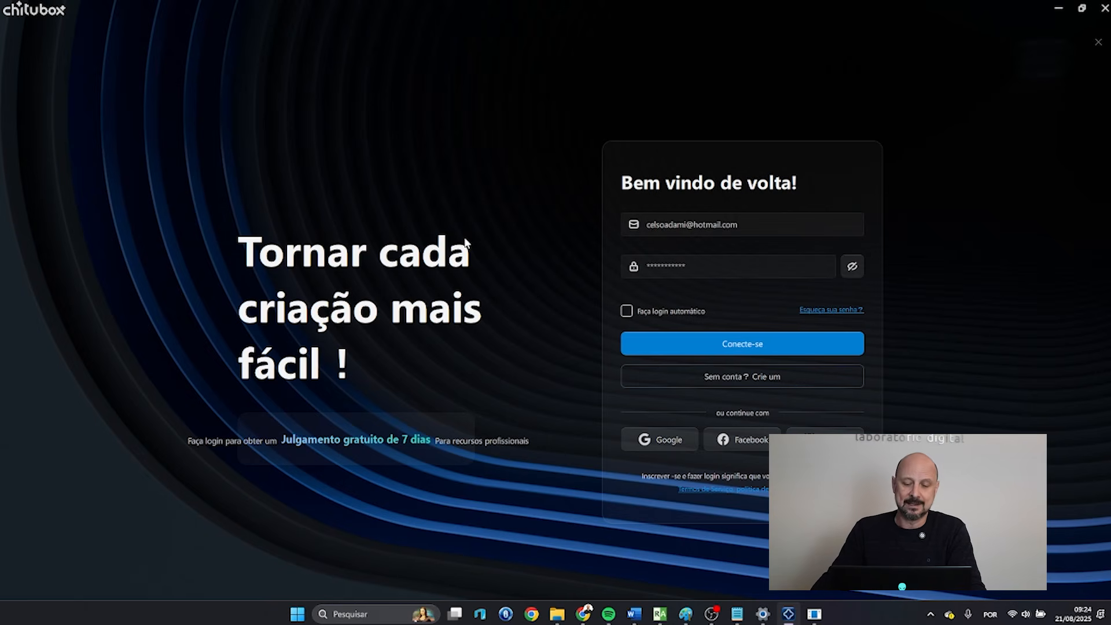
{"action": "left_click", "coordinate": [1059, 8]}
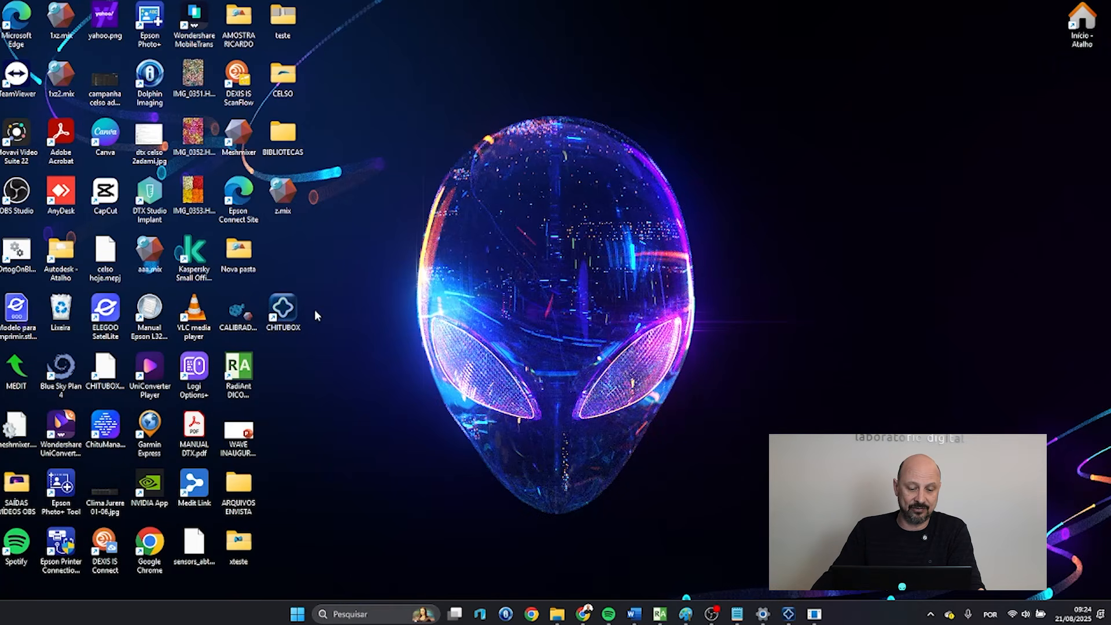
{"action": "left_click_drag", "start_coordinate": [291, 318], "coordinate": [779, 144]}
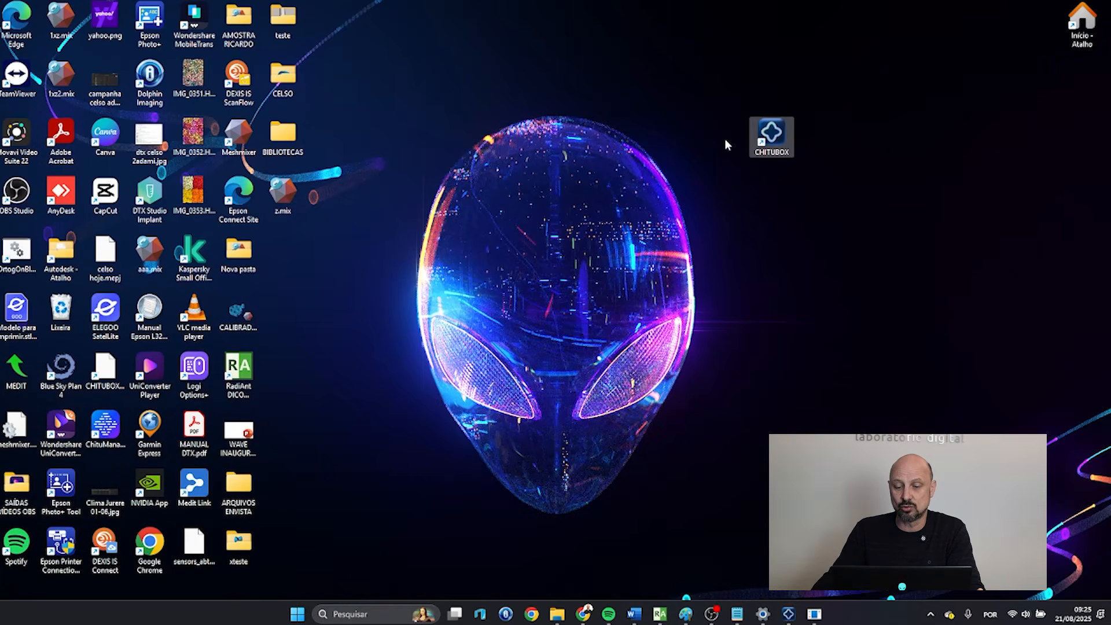
Step: Switch back to the new Chitubox, close the promotional advert and open the ChituHive model library
{"action": "left_click", "coordinate": [788, 613]}
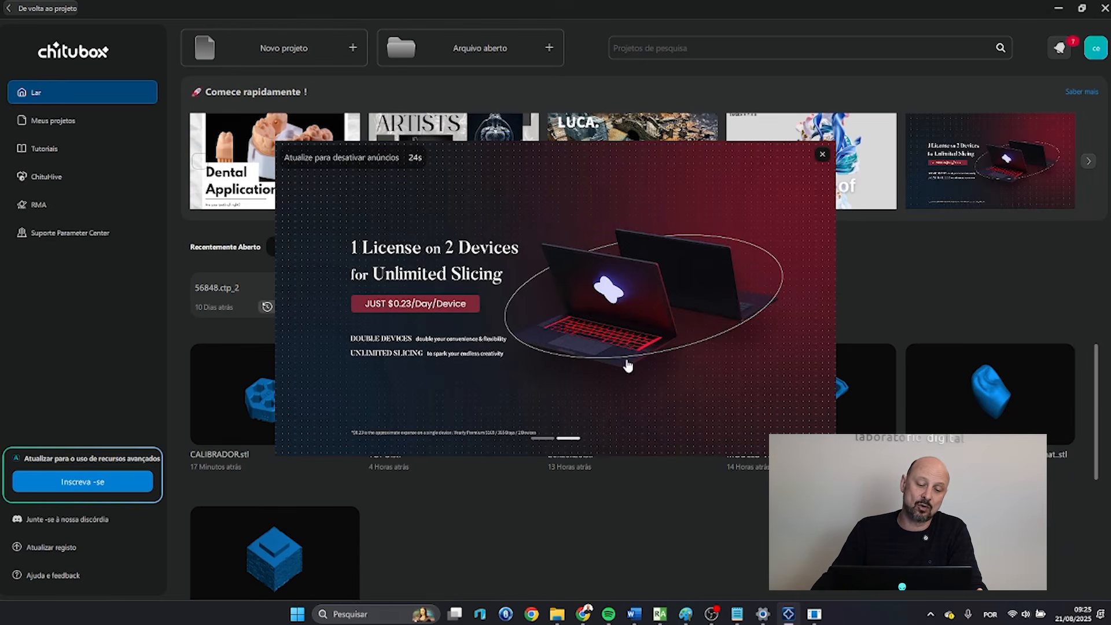
{"action": "left_click", "coordinate": [822, 153]}
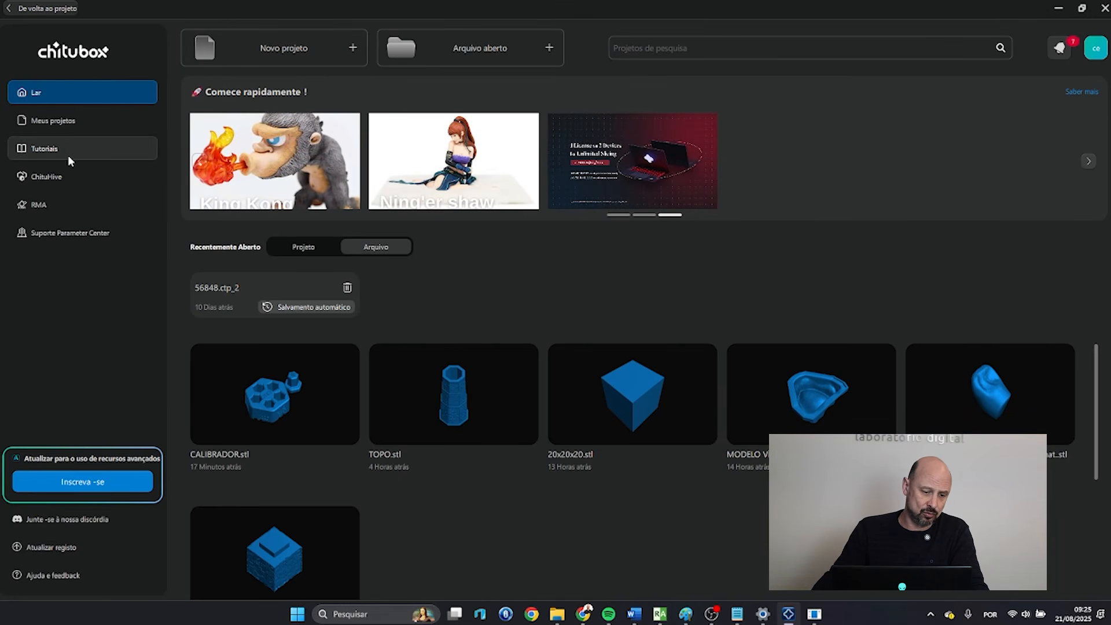
{"action": "left_click", "coordinate": [46, 178]}
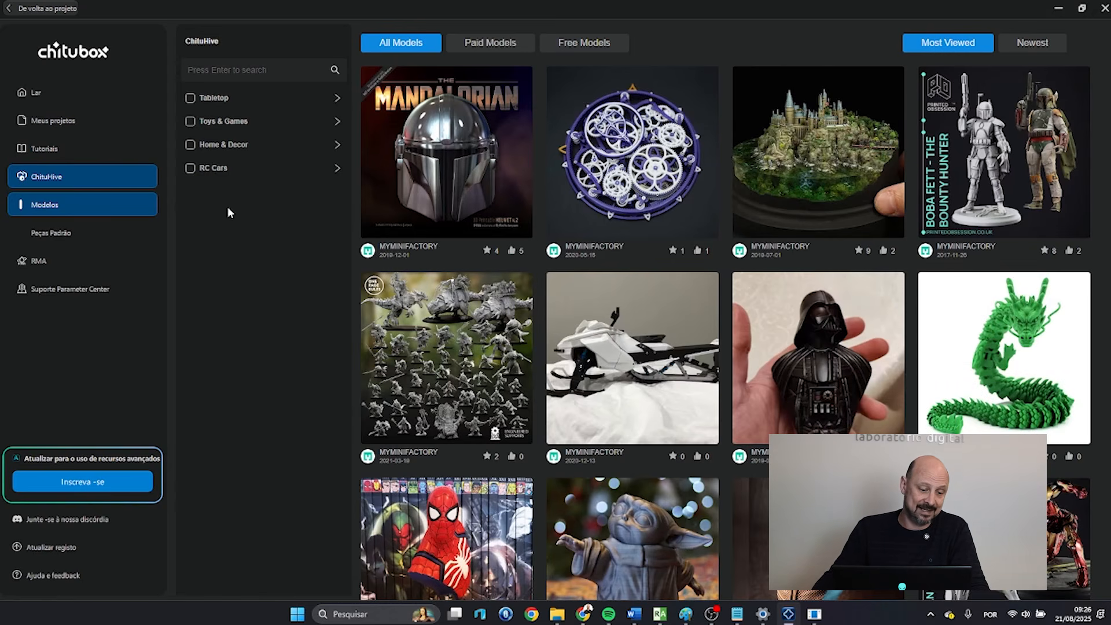
Step: Open the RMA resin profiles library and examine its resin type and technology type filters and the resins offered
{"action": "left_click", "coordinate": [50, 262]}
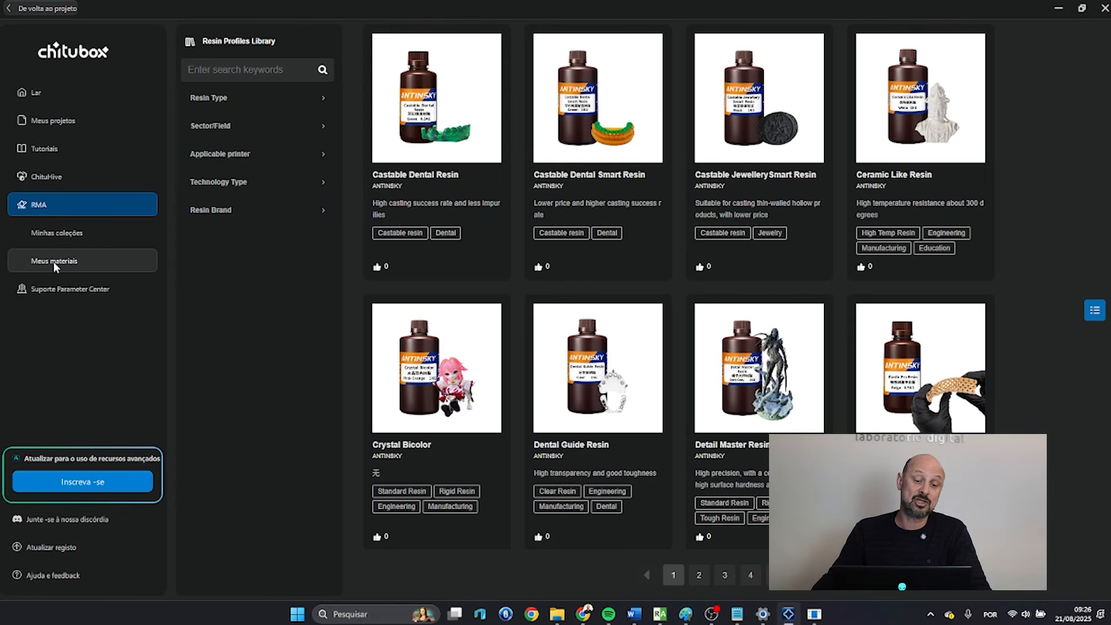
{"action": "left_click", "coordinate": [246, 99]}
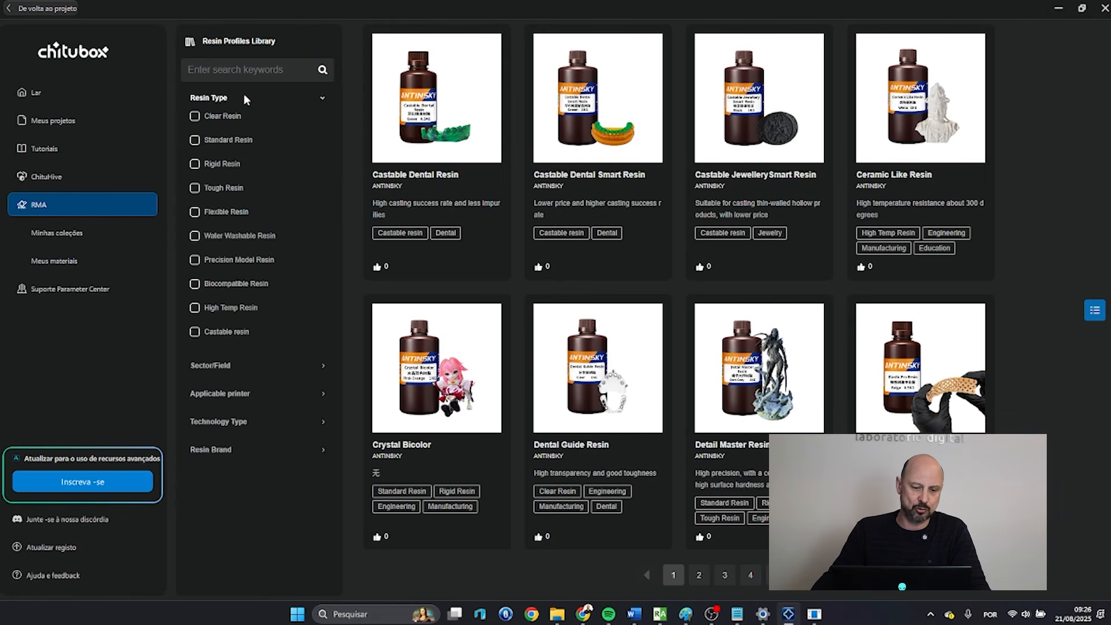
{"action": "left_click", "coordinate": [320, 98]}
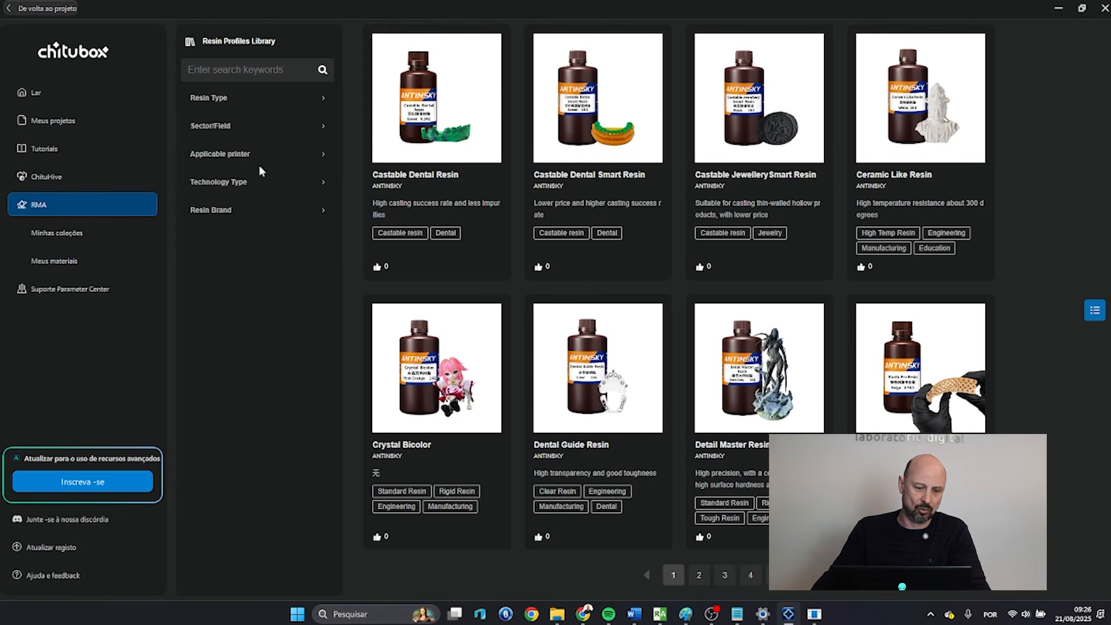
{"action": "left_click", "coordinate": [324, 183]}
{"action": "left_click", "coordinate": [322, 186]}
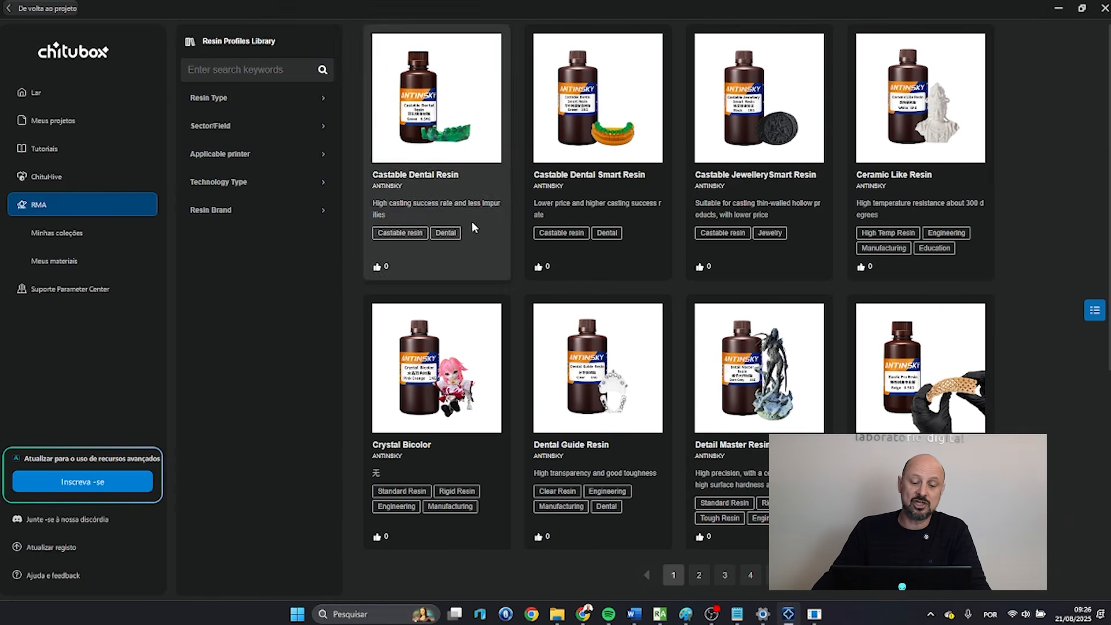
{"action": "scroll", "coordinate": [526, 175], "scroll_direction": "down", "scroll_amount": 2}
{"action": "scroll", "coordinate": [526, 175], "scroll_direction": "down", "scroll_amount": 2}
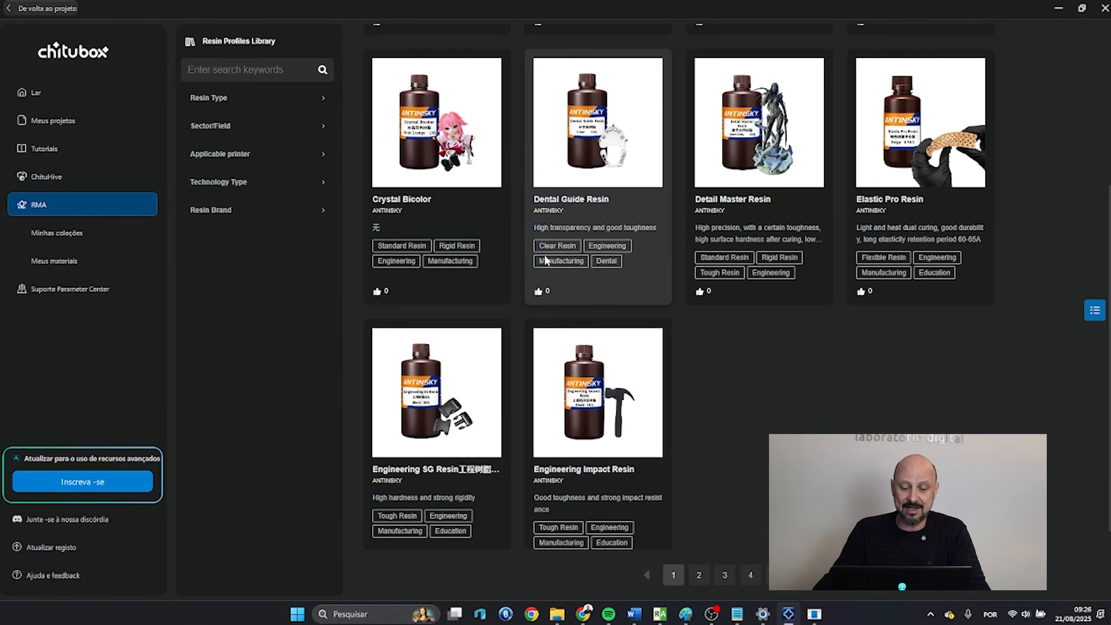
Step: Open the Crystal Bicolor resin and review its printing profile parameters for the ELEGOO Saturn 3 Ultra
{"action": "left_click", "coordinate": [427, 114]}
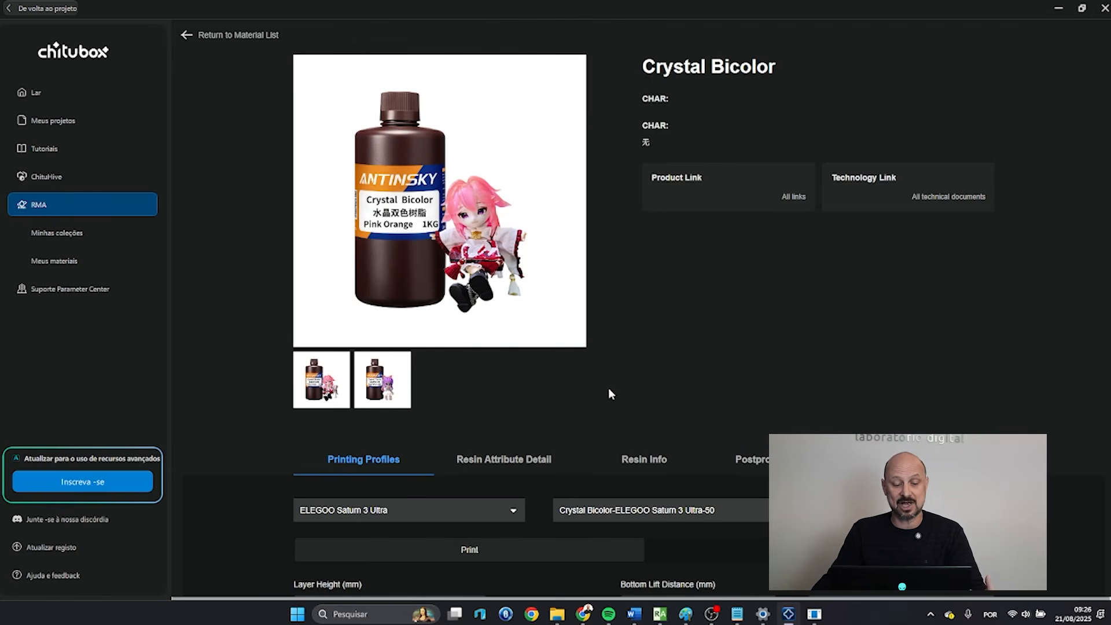
{"action": "scroll", "coordinate": [609, 390], "scroll_direction": "down", "scroll_amount": 5}
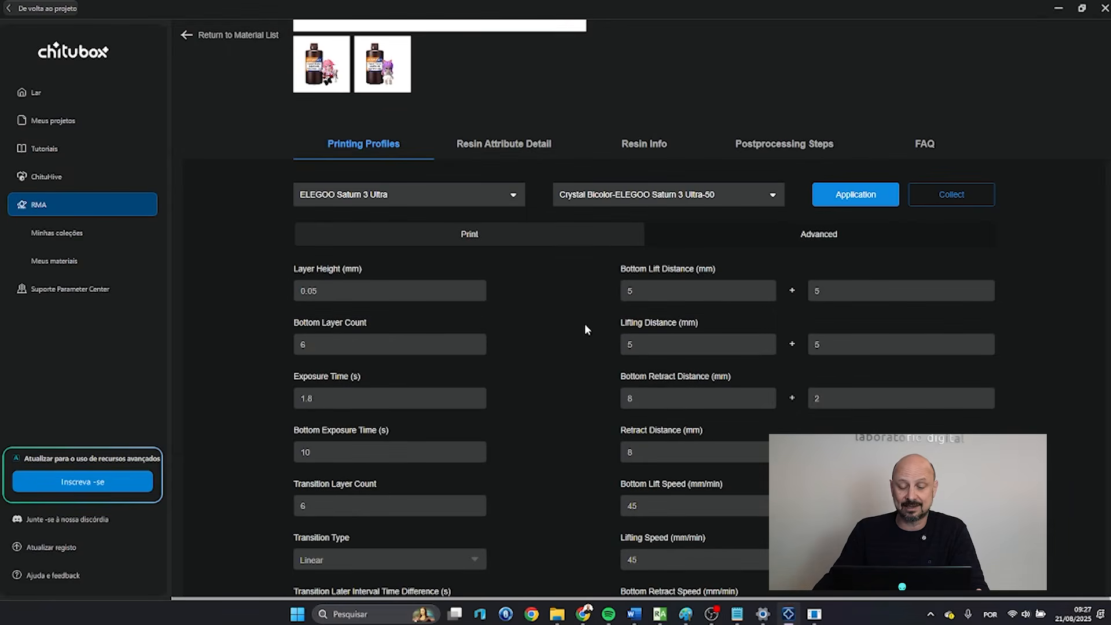
{"action": "scroll", "coordinate": [585, 329], "scroll_direction": "down", "scroll_amount": 1}
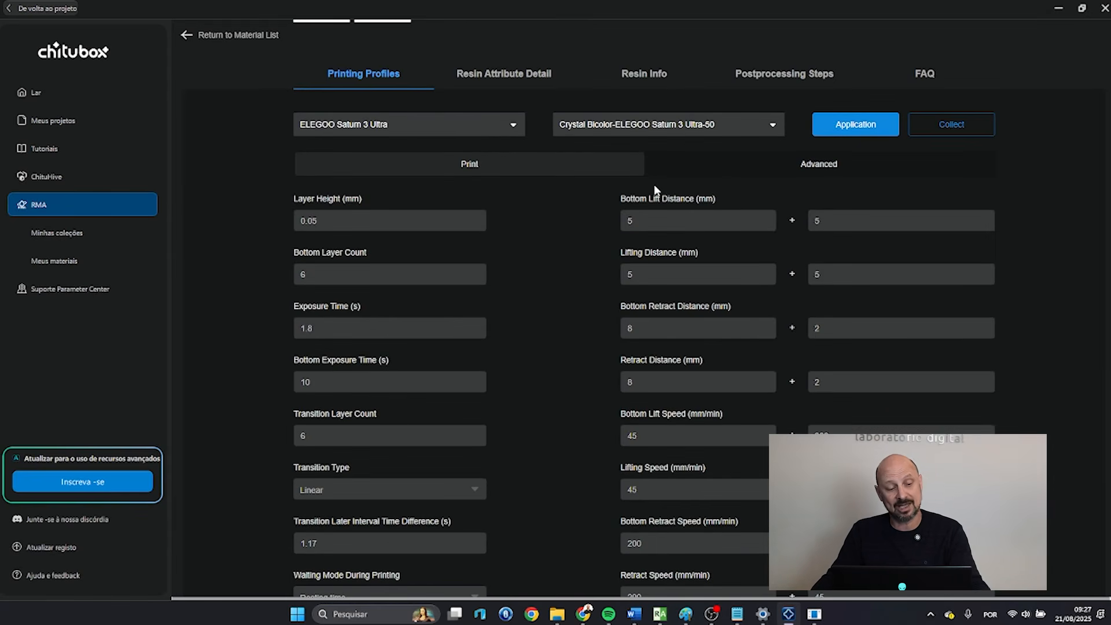
{"action": "scroll", "coordinate": [654, 186], "scroll_direction": "up", "scroll_amount": 6}
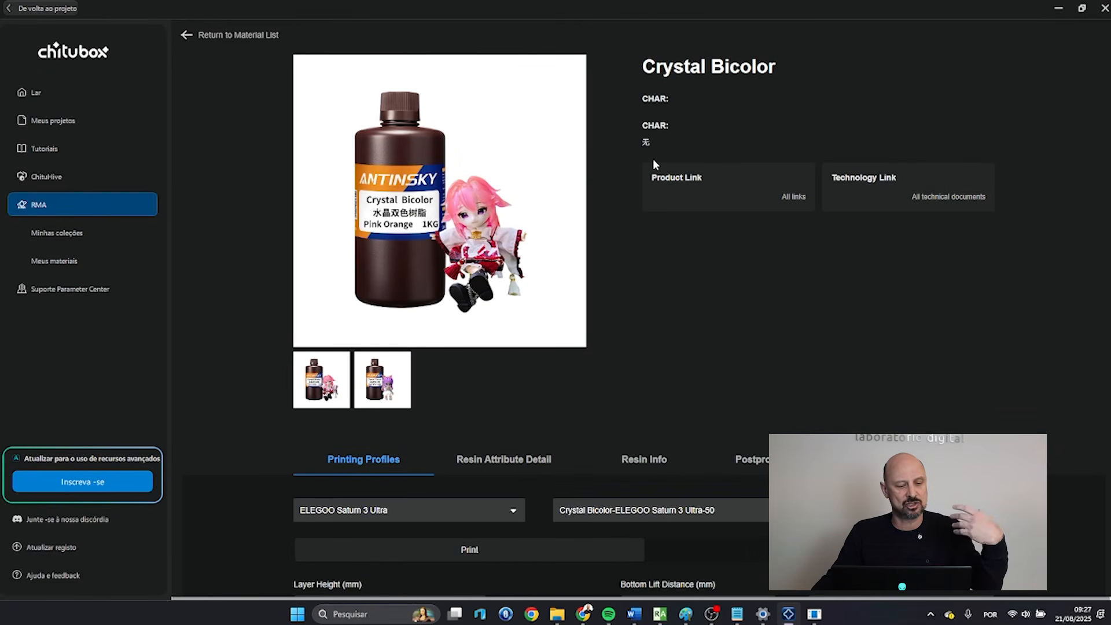
Step: View the support parameter center, return to the home page and create a new project
{"action": "left_click", "coordinate": [56, 286]}
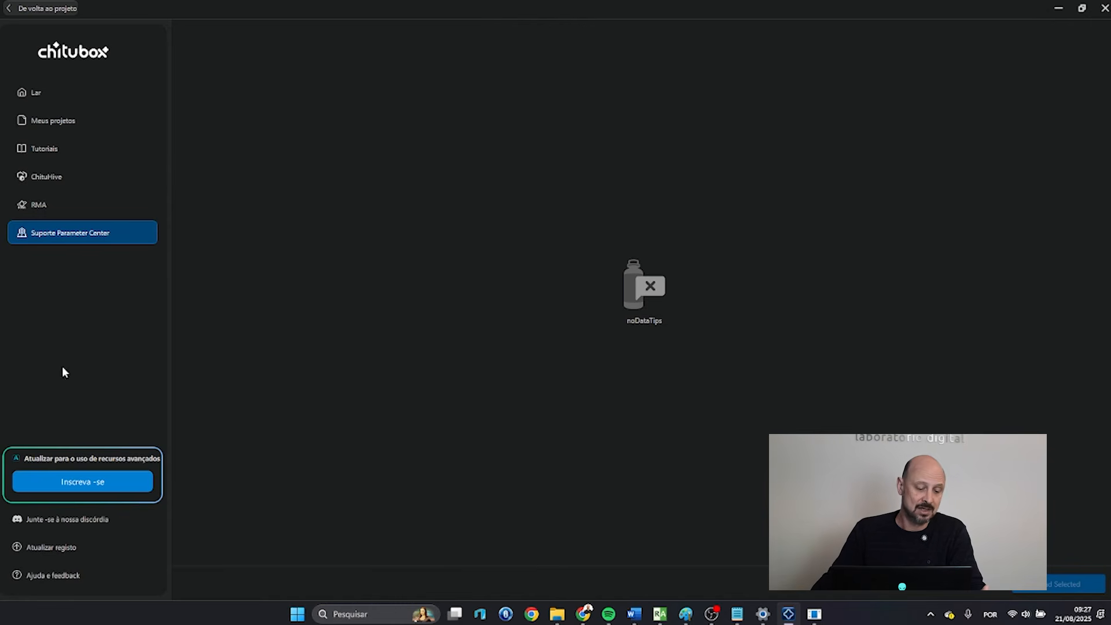
{"action": "left_click", "coordinate": [98, 93]}
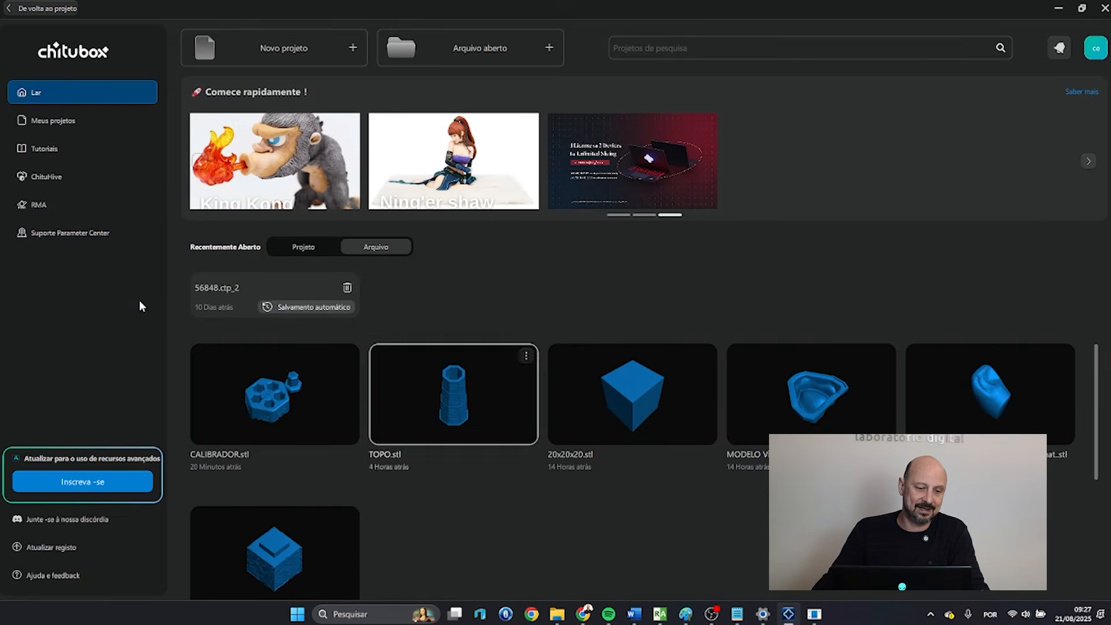
{"action": "left_click", "coordinate": [252, 44]}
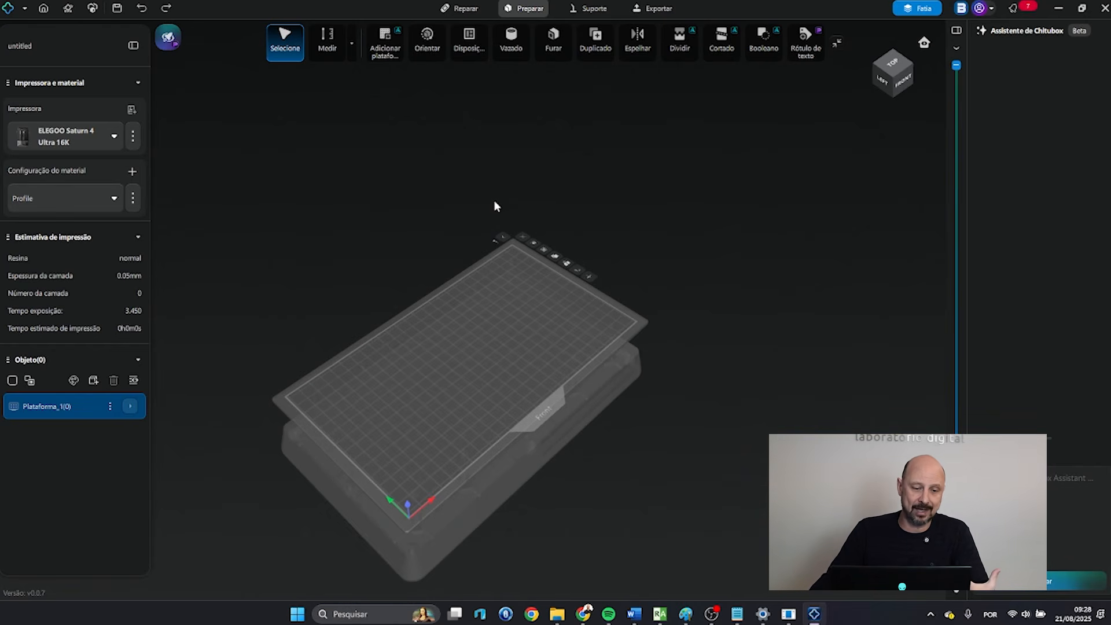
Step: Set the interface language to Português
{"action": "left_click", "coordinate": [22, 9]}
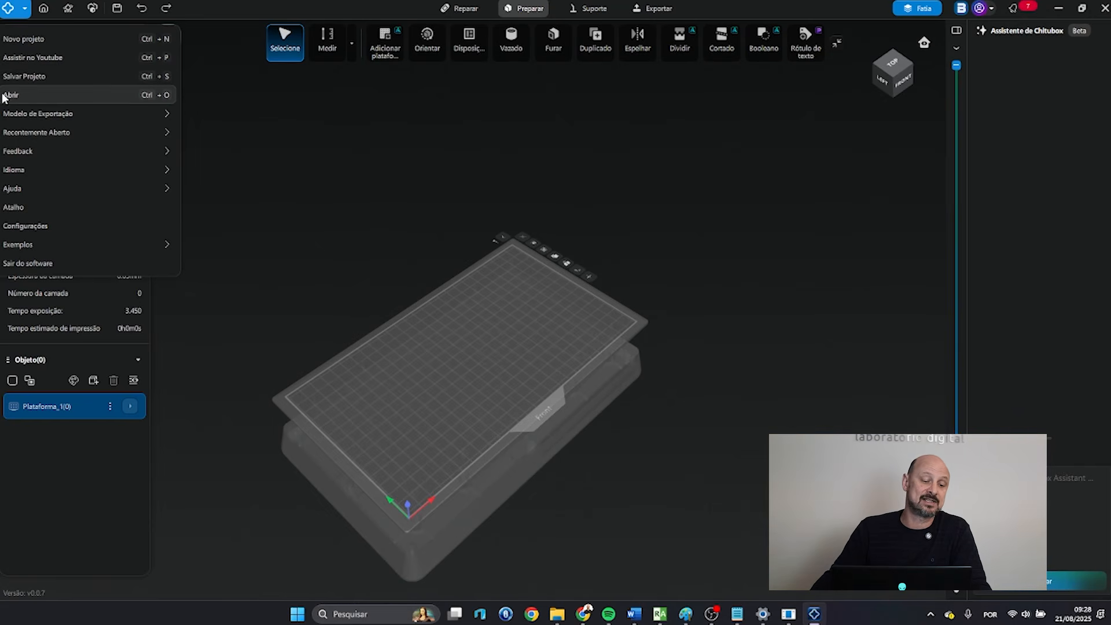
{"action": "mouse_move", "coordinate": [64, 114]}
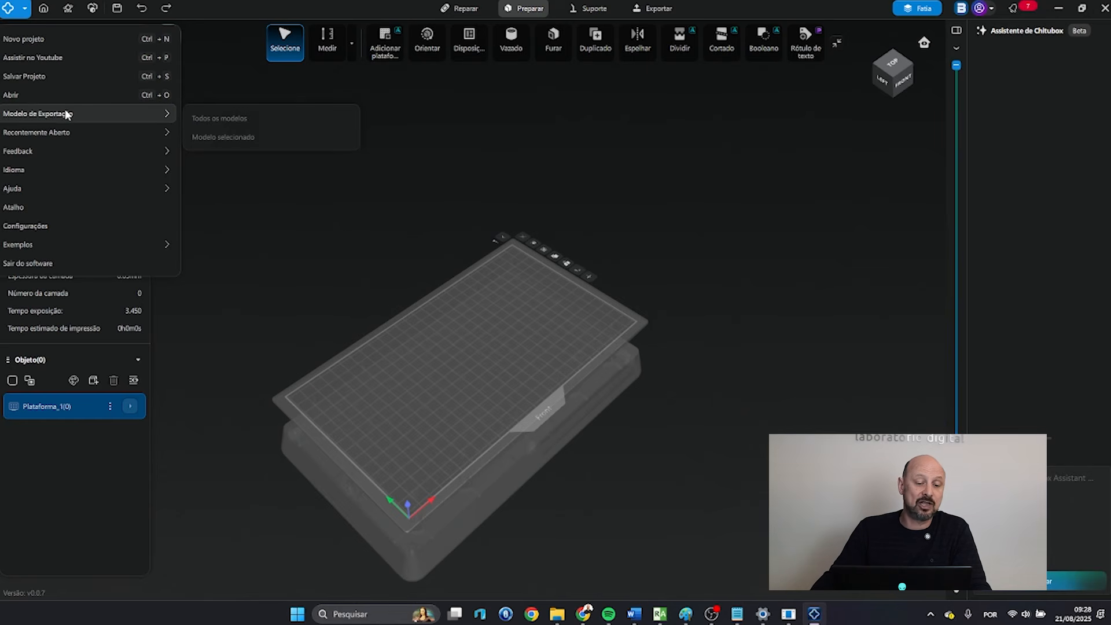
{"action": "mouse_move", "coordinate": [31, 133]}
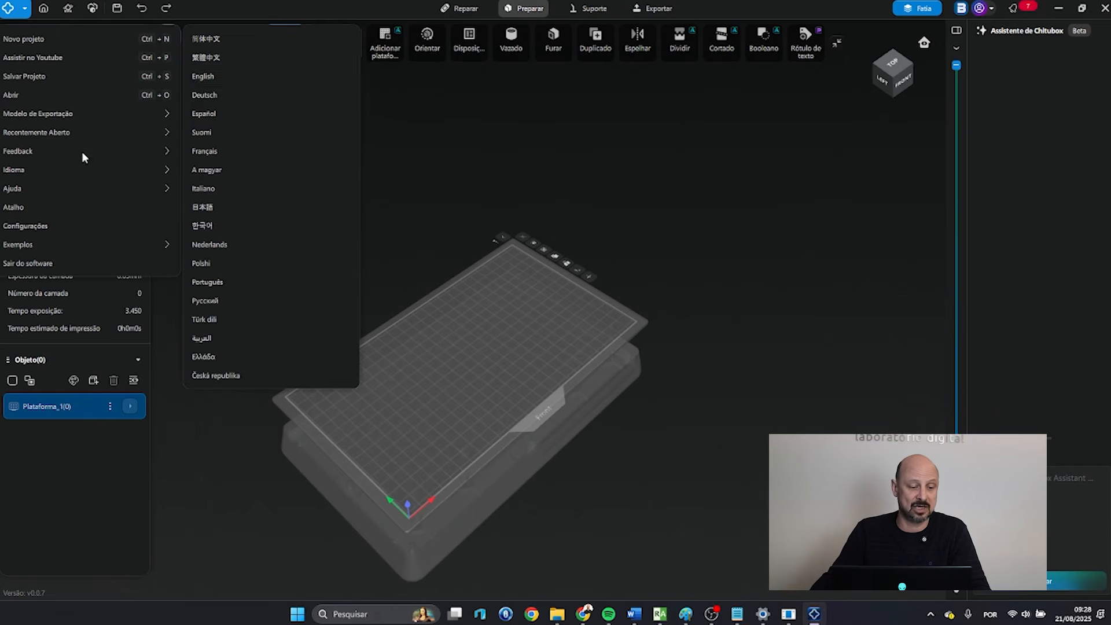
{"action": "mouse_move", "coordinate": [43, 154]}
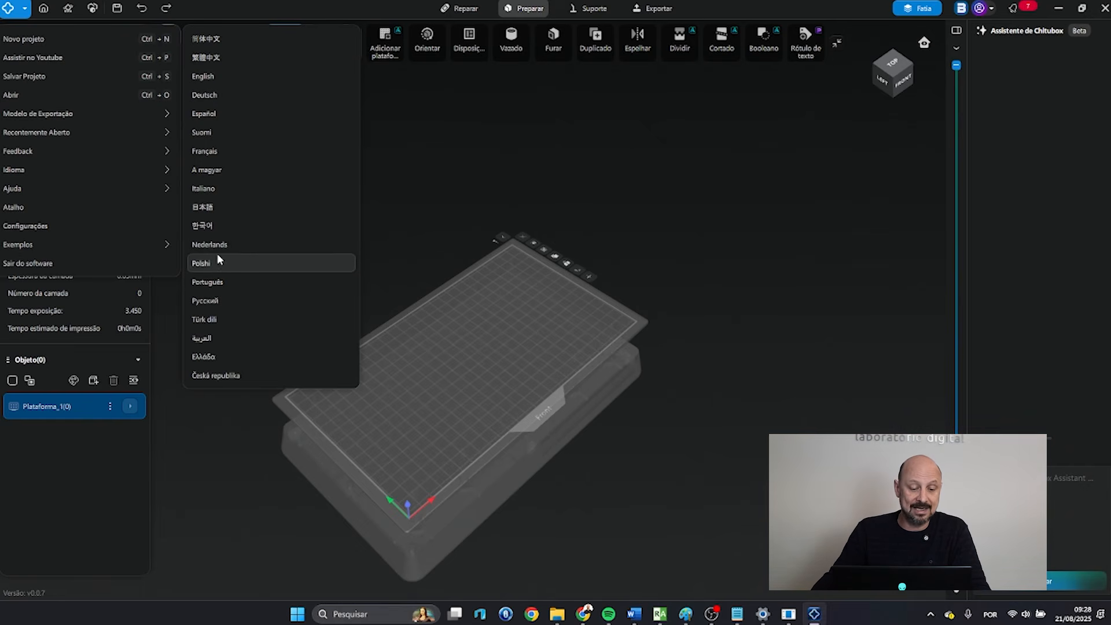
{"action": "left_click", "coordinate": [228, 280]}
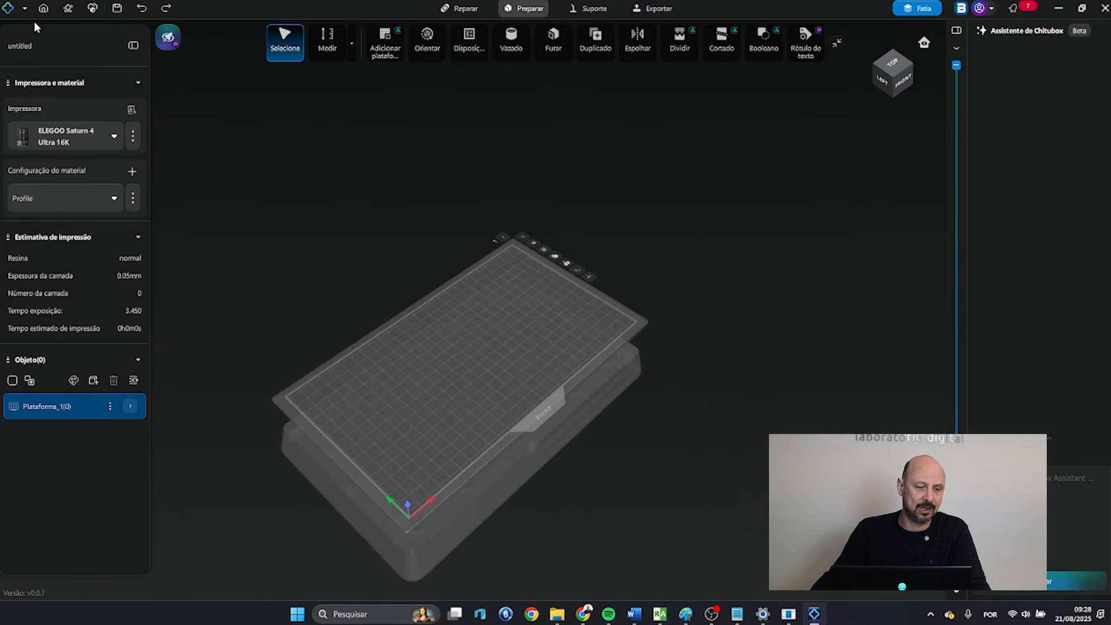
Step: Review the general keyboard shortcuts, open the perspective view shortcut for editing and close the dialog without saving
{"action": "left_click", "coordinate": [23, 10]}
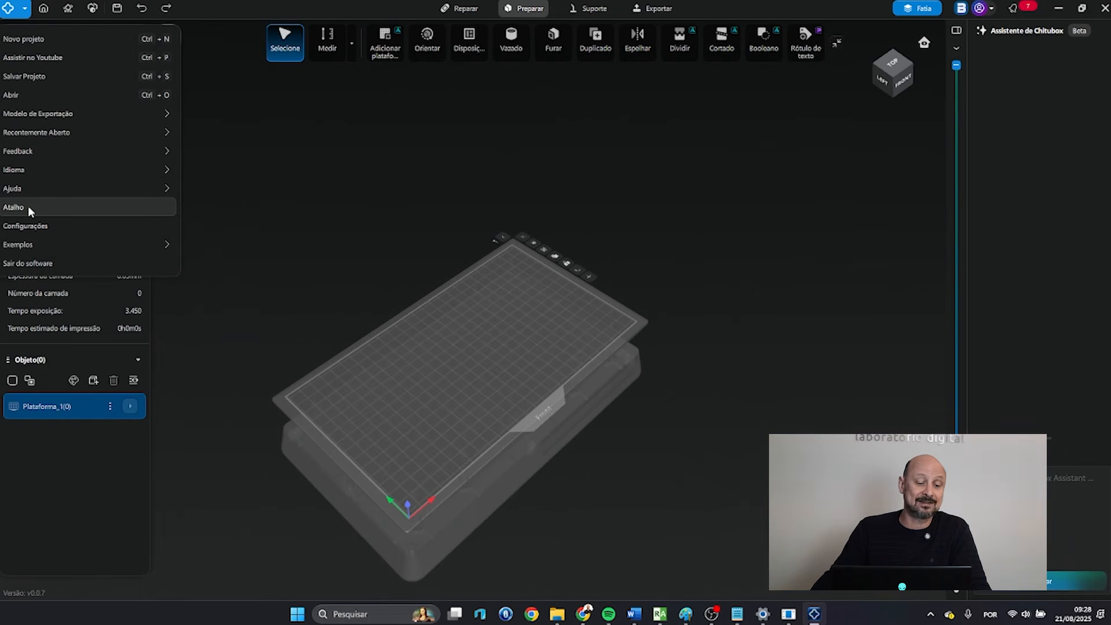
{"action": "left_click", "coordinate": [25, 207]}
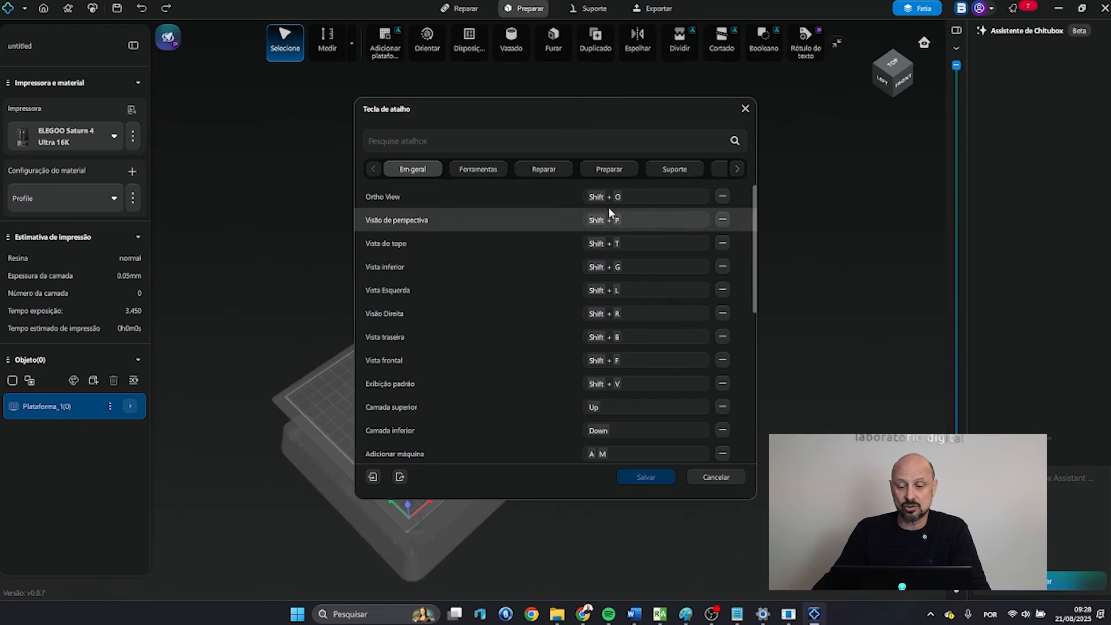
{"action": "left_click_drag", "start_coordinate": [755, 218], "coordinate": [712, 181]}
{"action": "left_click", "coordinate": [641, 224]}
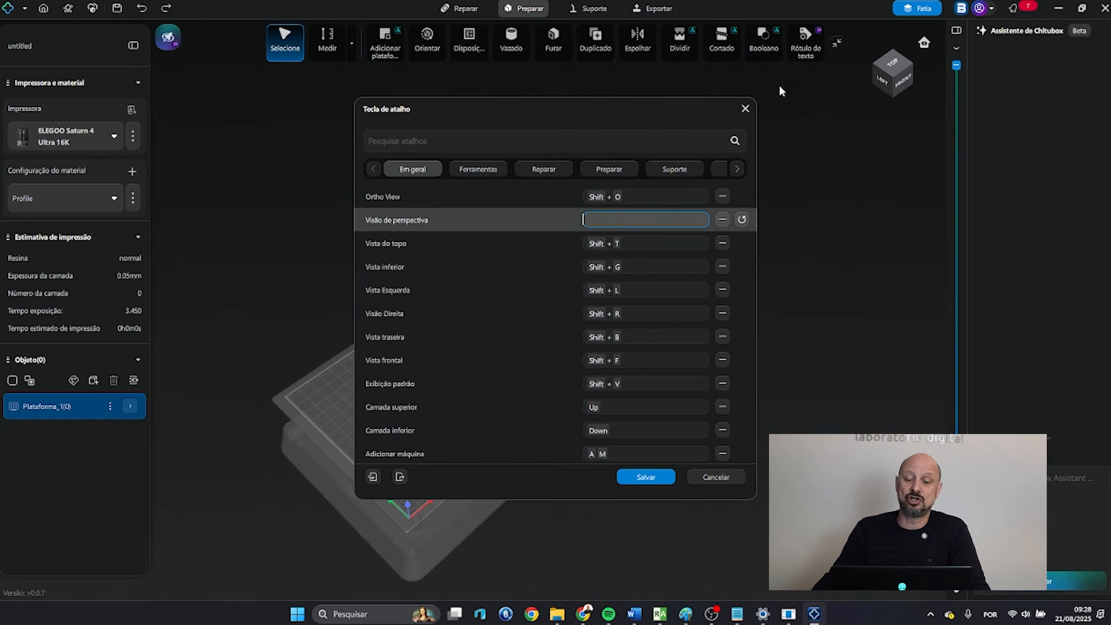
{"action": "left_click", "coordinate": [745, 110]}
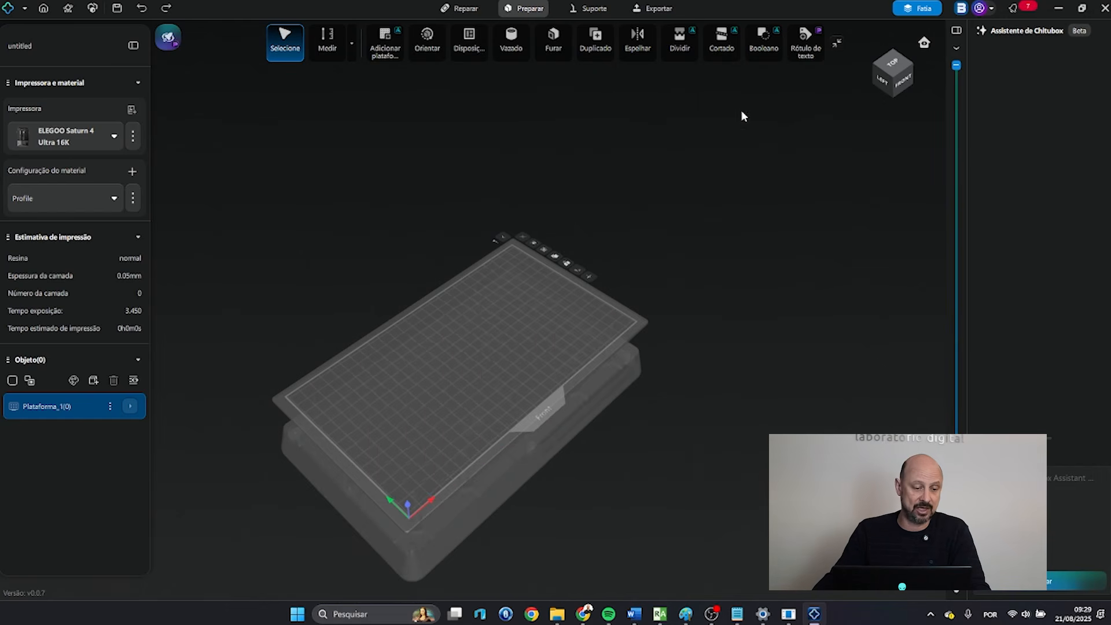
{"action": "left_click", "coordinate": [17, 11]}
{"action": "mouse_move", "coordinate": [170, 249]}
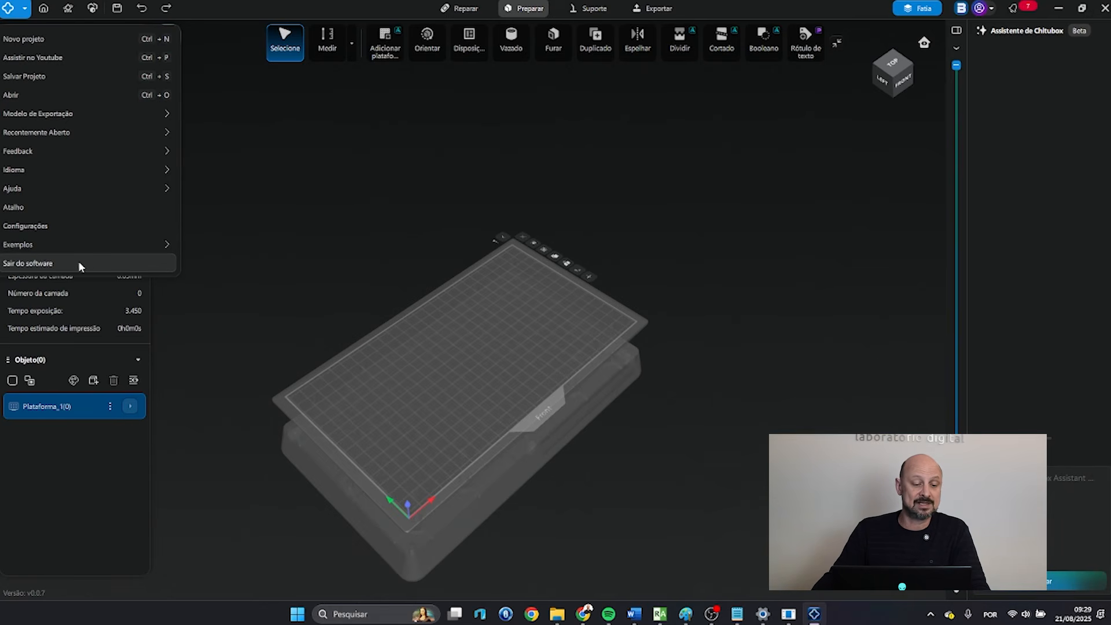
{"action": "left_click", "coordinate": [346, 168]}
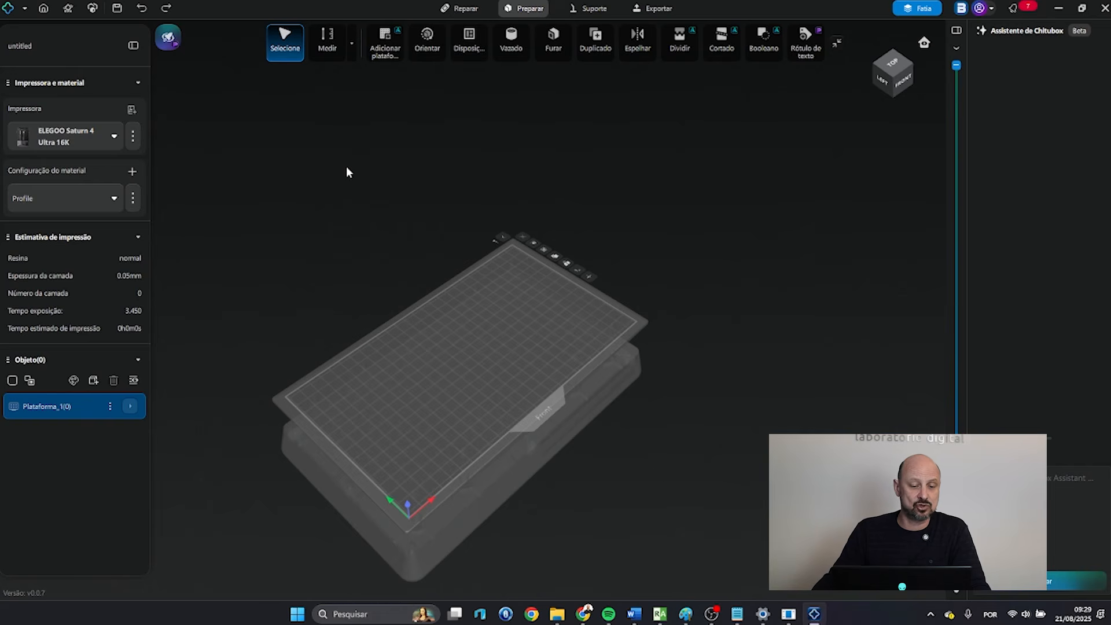
Step: Examine the list of available printers for the project and close it without changing the selection
{"action": "right_click_drag", "start_coordinate": [515, 417], "coordinate": [521, 321]}
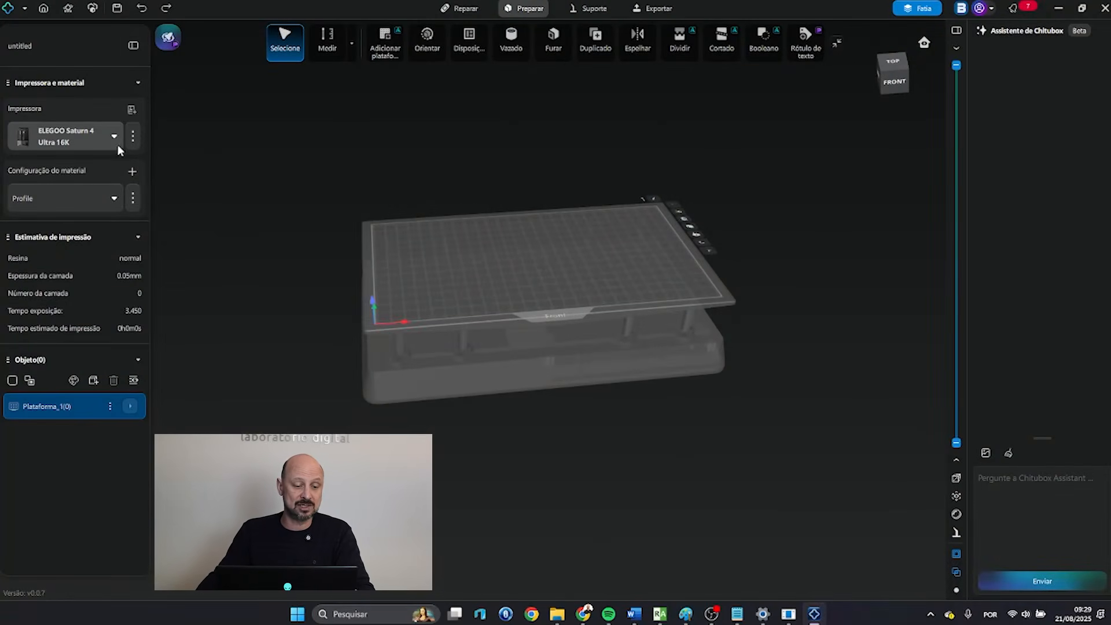
{"action": "left_click", "coordinate": [116, 141]}
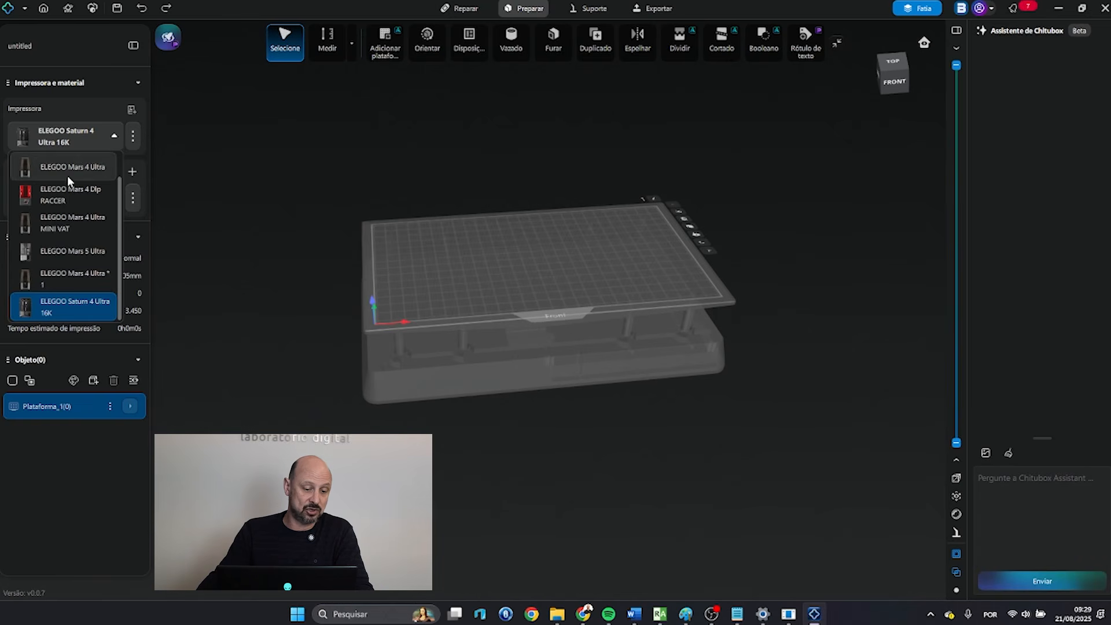
{"action": "left_click", "coordinate": [317, 196]}
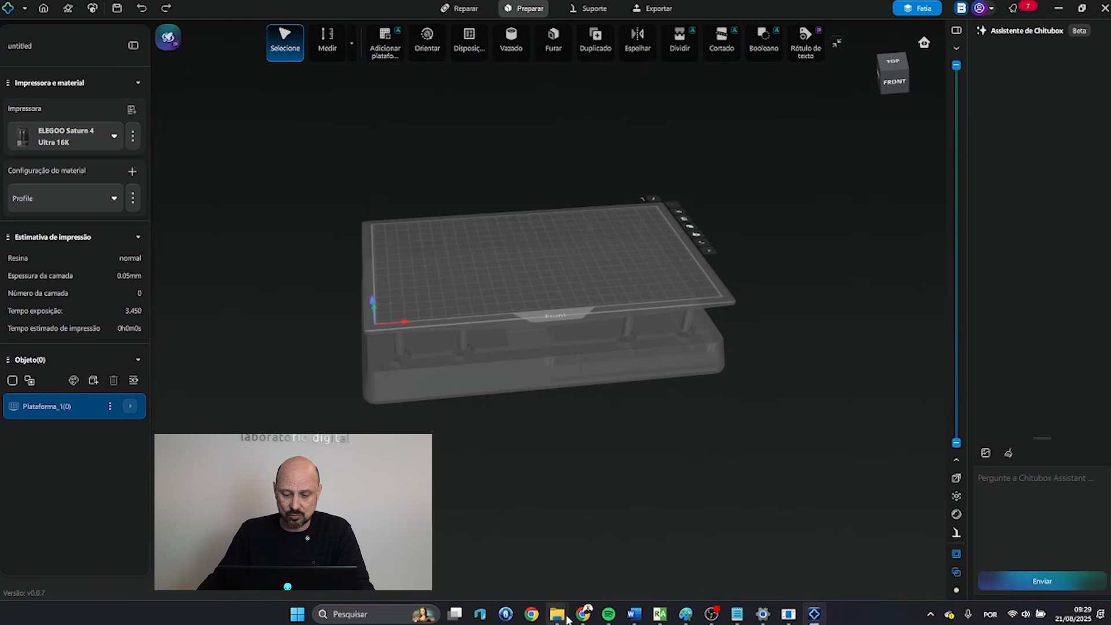
Step: Switch to File Explorer and import the recently used dental arch STL file, listed below Maxillary Anatomy.stl, onto the build platform
{"action": "mouse_move", "coordinate": [567, 619]}
{"action": "left_click", "coordinate": [598, 564]}
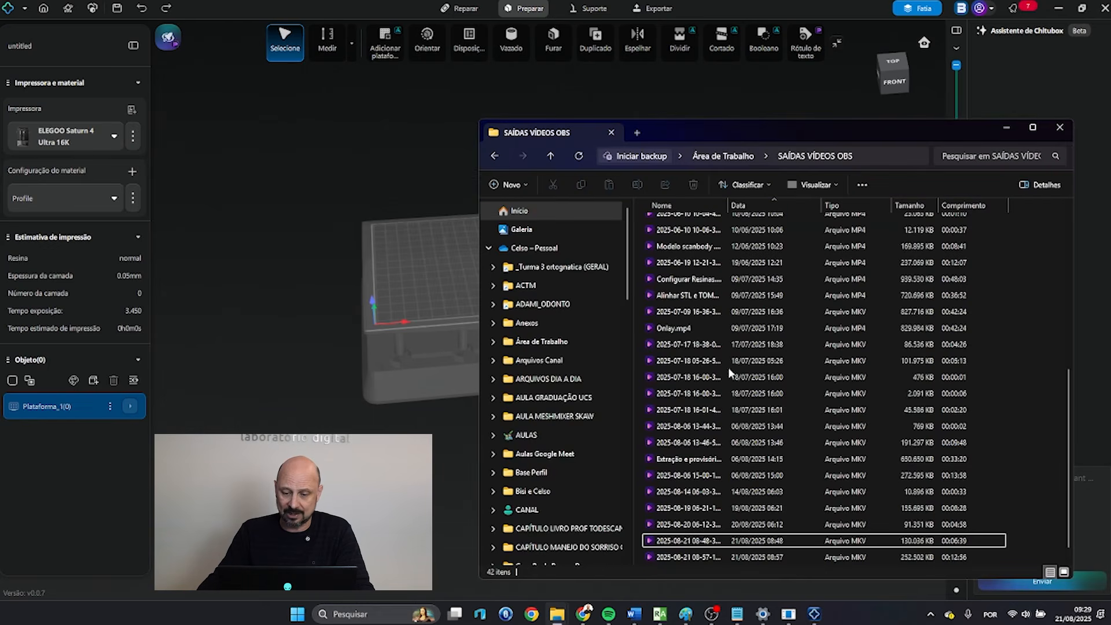
{"action": "left_click", "coordinate": [555, 213]}
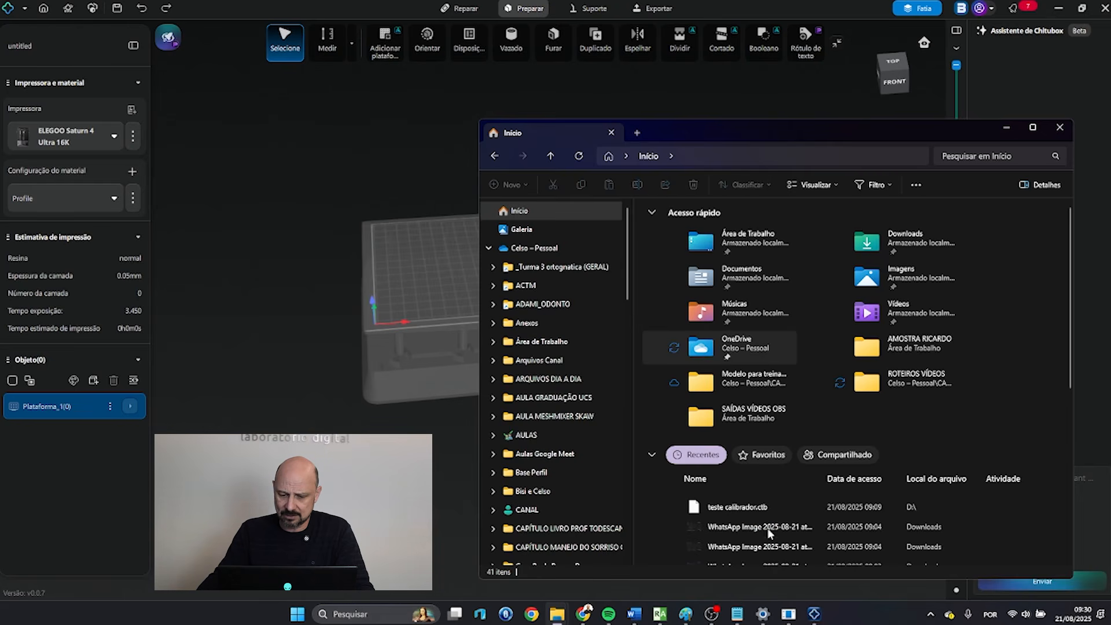
{"action": "scroll", "coordinate": [764, 527], "scroll_direction": "down", "scroll_amount": 5}
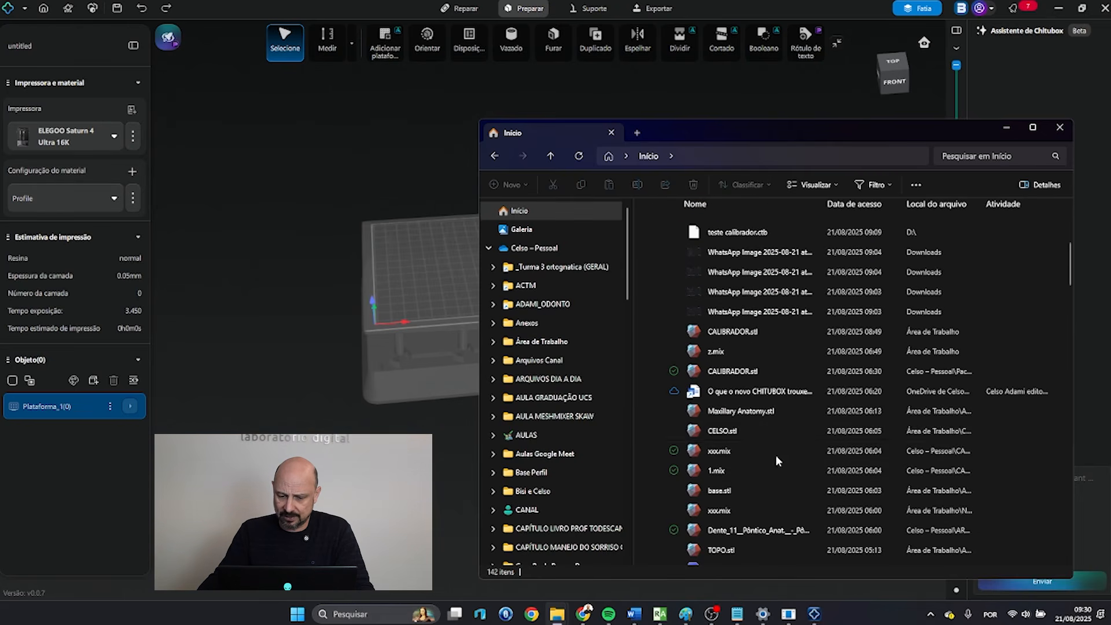
{"action": "left_click", "coordinate": [721, 435]}
{"action": "left_click_drag", "start_coordinate": [721, 435], "coordinate": [414, 294]}
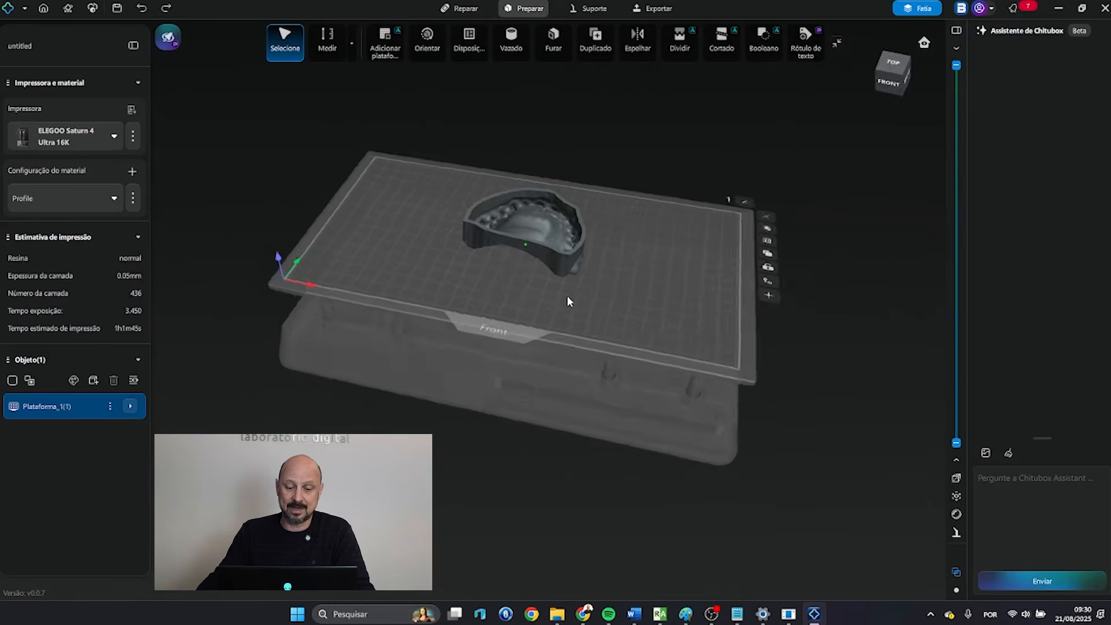
Step: Select the dental model and rotate it about its Y axis to about 201° so the teeth face upward
{"action": "left_click", "coordinate": [544, 232]}
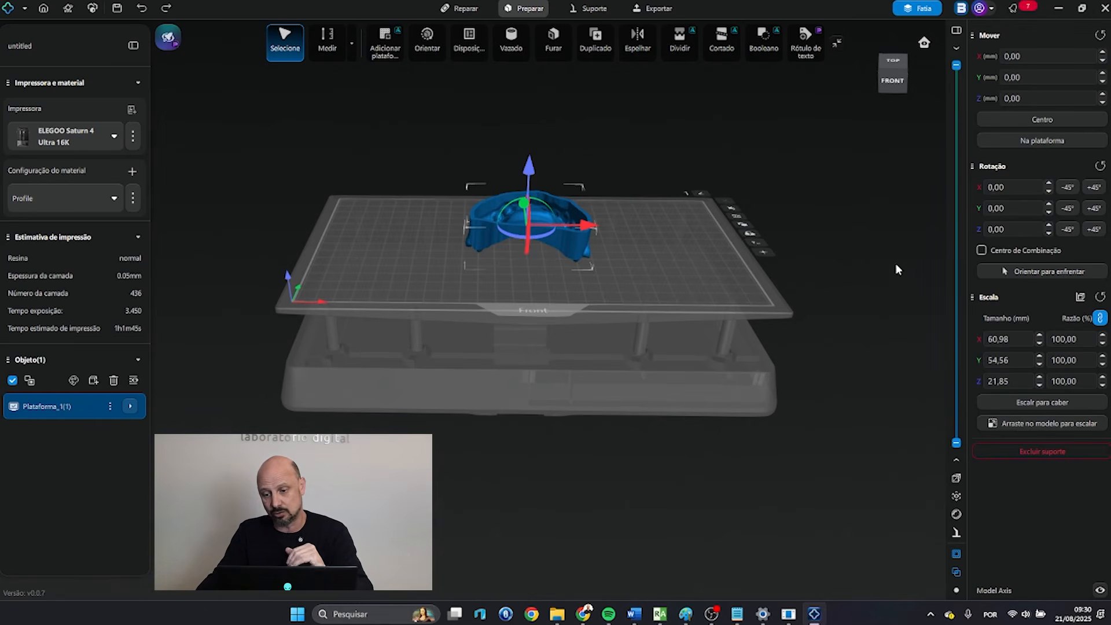
{"action": "mouse_move", "coordinate": [513, 200]}
{"action": "left_mouse_down"}
{"action": "mouse_move", "coordinate": [495, 214]}
{"action": "mouse_move", "coordinate": [507, 239]}
{"action": "mouse_move", "coordinate": [494, 244]}
{"action": "mouse_move", "coordinate": [518, 276]}
{"action": "mouse_move", "coordinate": [435, 211]}
{"action": "mouse_move", "coordinate": [423, 217]}
{"action": "mouse_move", "coordinate": [540, 221]}
{"action": "mouse_move", "coordinate": [502, 196]}
{"action": "mouse_move", "coordinate": [501, 210]}
{"action": "left_mouse_up"}
{"action": "scroll", "coordinate": [700, 238], "scroll_direction": "up", "scroll_amount": 2}
{"action": "middle_click_drag", "start_coordinate": [590, 198], "coordinate": [603, 249]}
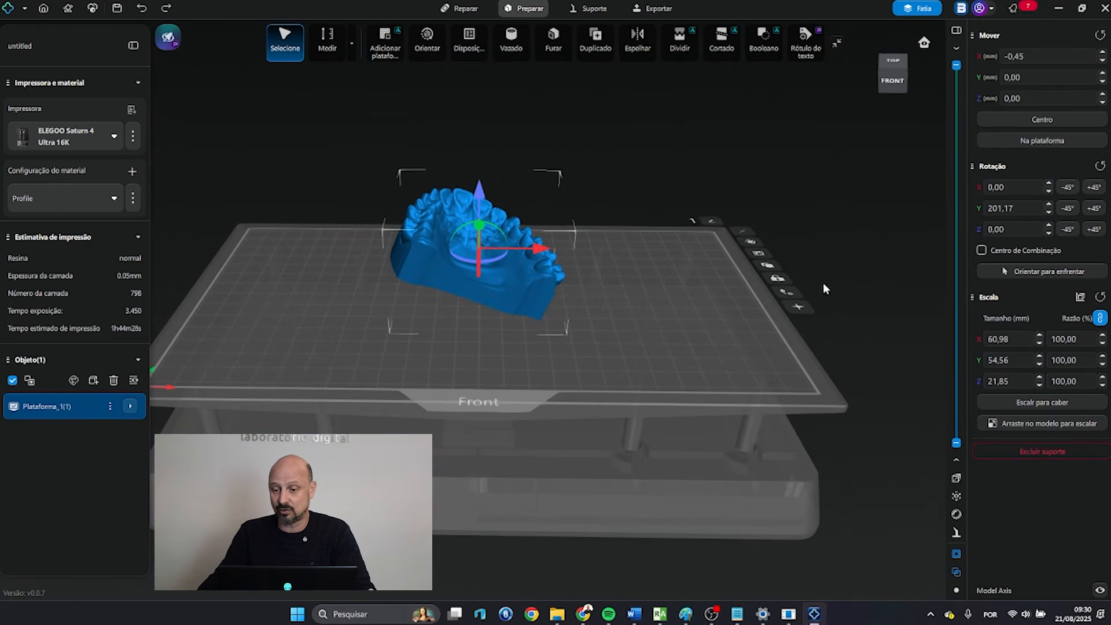
Step: Orient the dental model to a face, using its open base rim as the surface lying on the platform
{"action": "right_click_drag", "start_coordinate": [628, 365], "coordinate": [631, 320]}
{"action": "right_click_drag", "start_coordinate": [521, 293], "coordinate": [543, 209]}
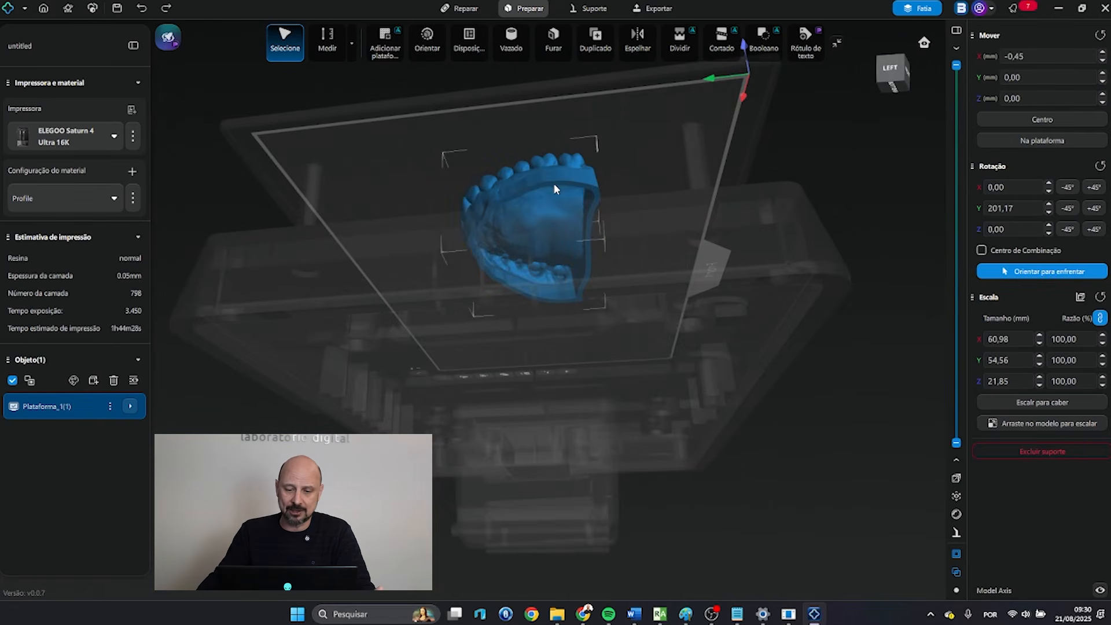
{"action": "right_click_drag", "start_coordinate": [705, 151], "coordinate": [686, 165]}
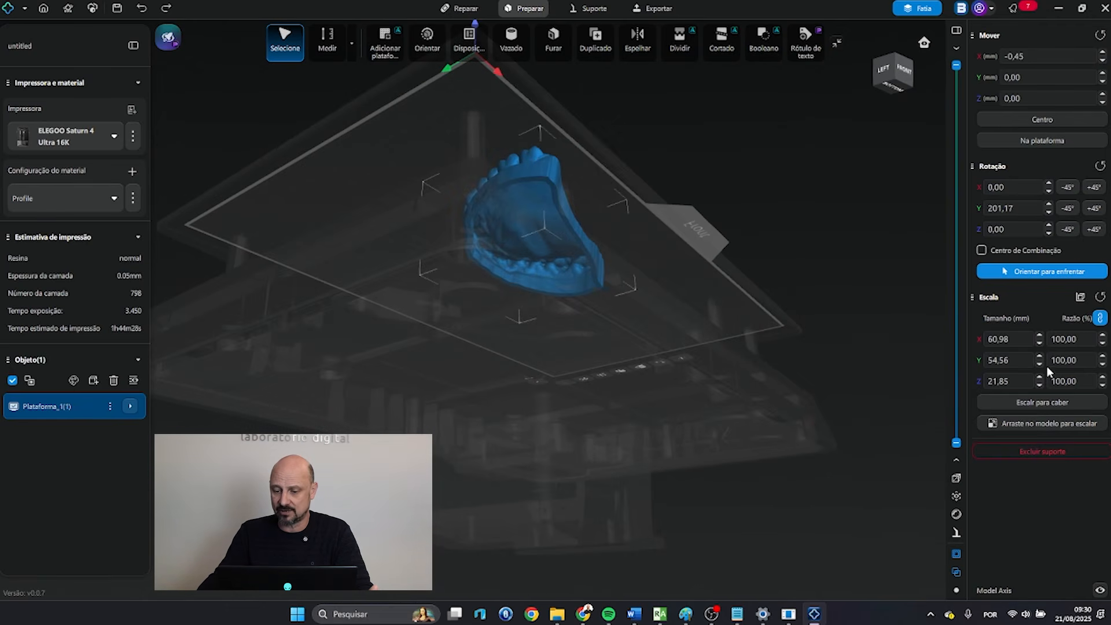
{"action": "left_click", "coordinate": [1042, 272]}
{"action": "left_click", "coordinate": [995, 272]}
{"action": "right_click_drag", "start_coordinate": [614, 218], "coordinate": [680, 214]}
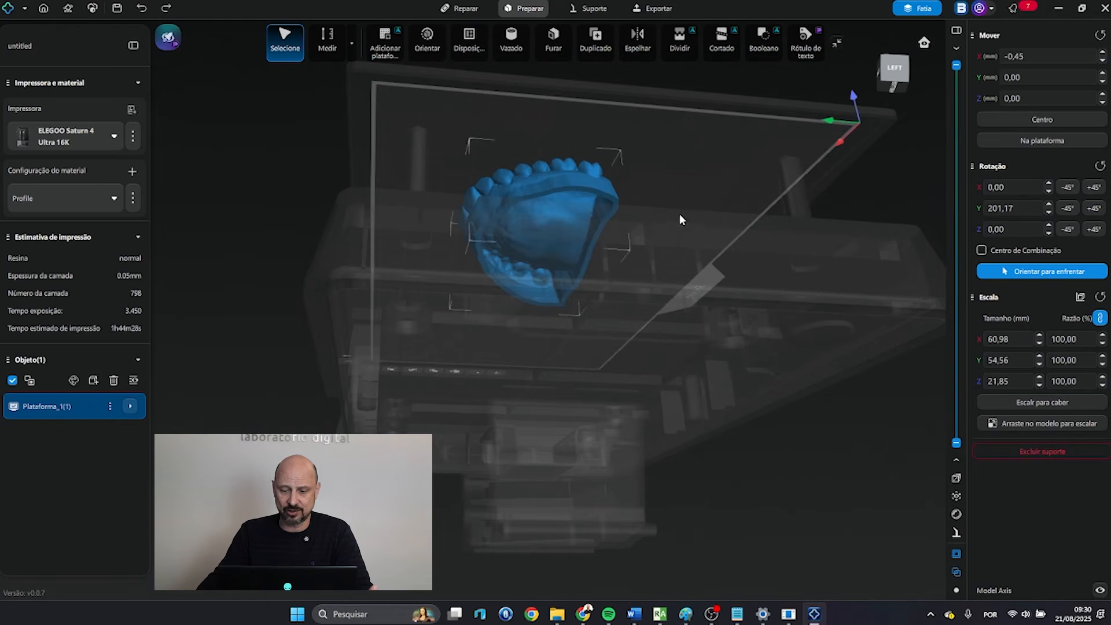
{"action": "scroll", "coordinate": [662, 212], "scroll_direction": "up", "scroll_amount": 2}
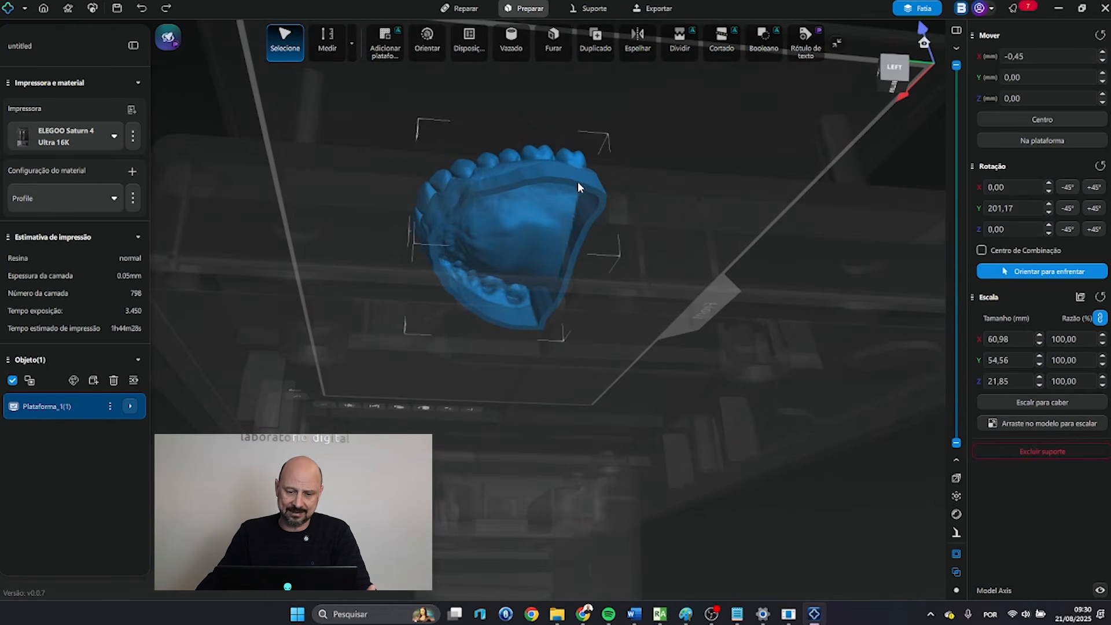
{"action": "left_click", "coordinate": [564, 180]}
Step: Center the dental model and set it down on the build platform
{"action": "right_click_drag", "start_coordinate": [843, 321], "coordinate": [672, 281]}
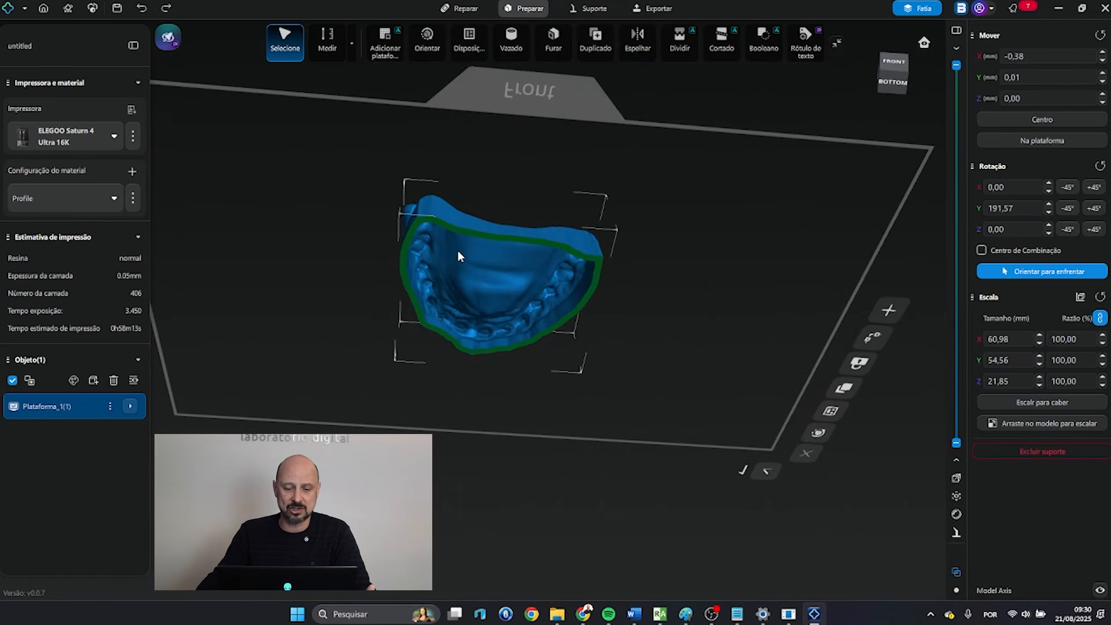
{"action": "right_click_drag", "start_coordinate": [728, 241], "coordinate": [678, 344]}
{"action": "scroll", "coordinate": [671, 343], "scroll_direction": "down", "scroll_amount": 5}
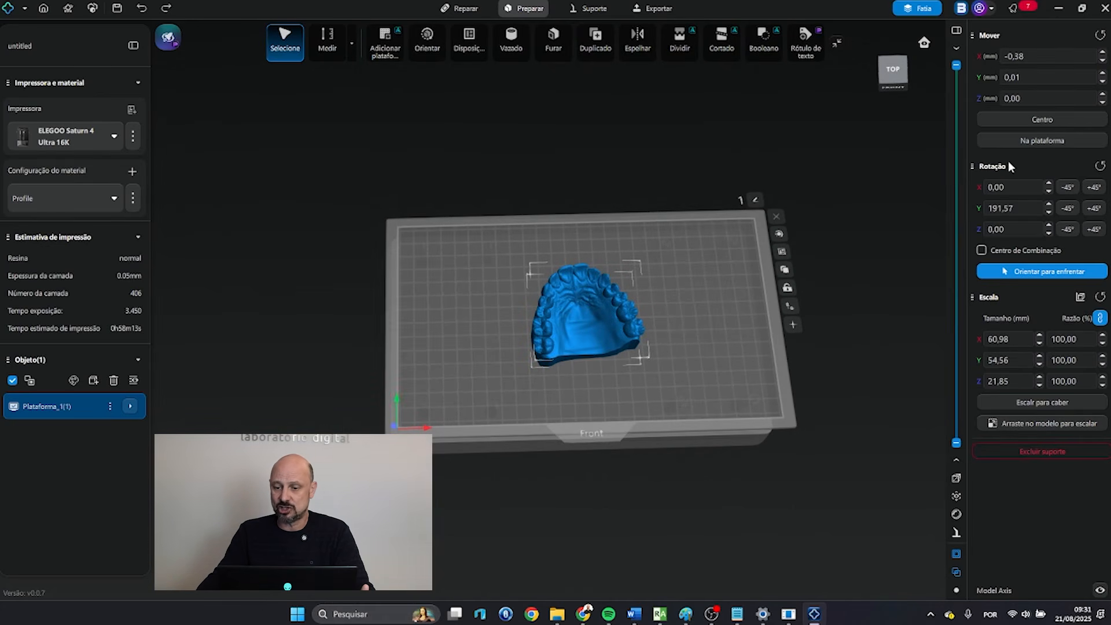
{"action": "left_click", "coordinate": [1059, 120]}
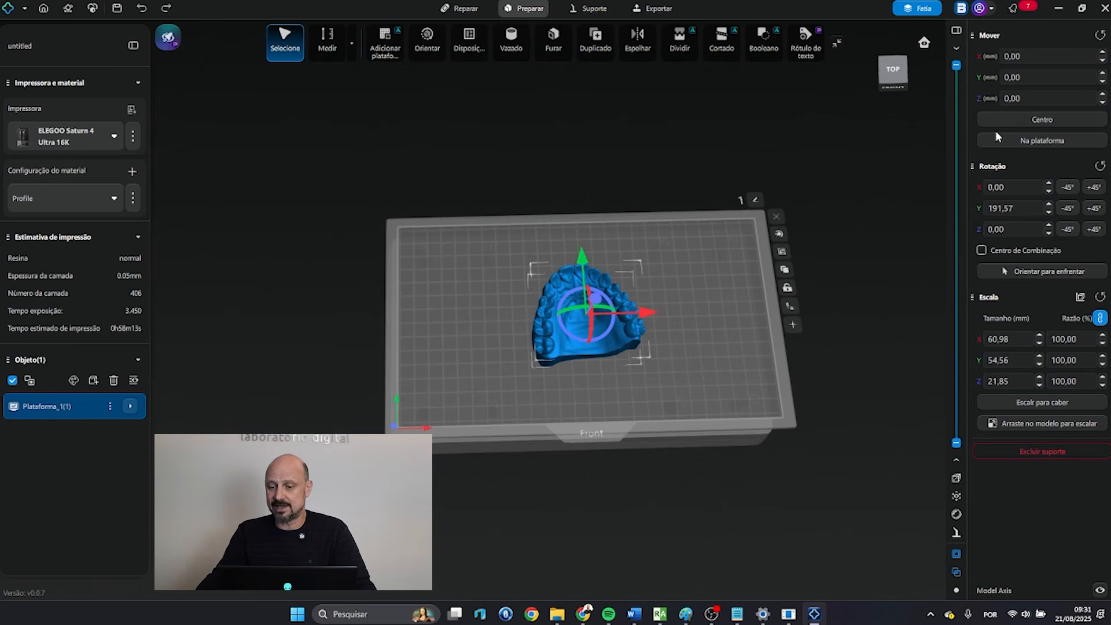
{"action": "left_click", "coordinate": [1041, 141]}
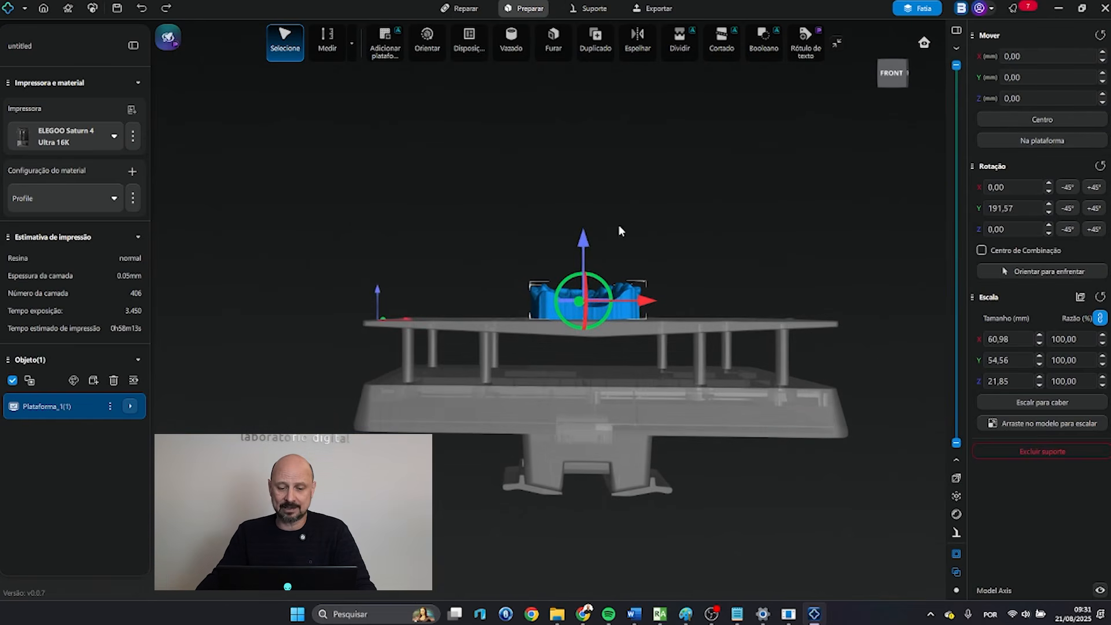
Step: Raise the dental model to about 12.9 mm in Z and shift it to about -2.6 mm in X
{"action": "left_click_drag", "start_coordinate": [580, 244], "coordinate": [607, 217]}
{"action": "left_click_drag", "start_coordinate": [692, 279], "coordinate": [637, 279]}
{"action": "right_click_drag", "start_coordinate": [734, 300], "coordinate": [742, 383]}
{"action": "left_click_drag", "start_coordinate": [653, 311], "coordinate": [670, 318]}
{"action": "right_click_drag", "start_coordinate": [670, 317], "coordinate": [660, 292]}
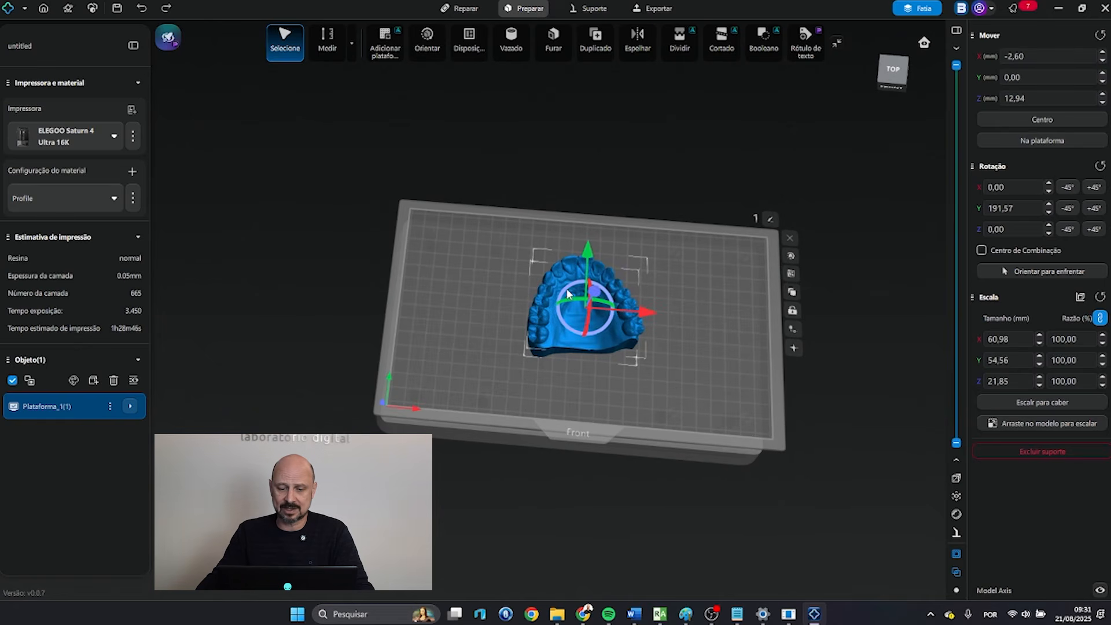
Step: Rotate the dental model about its Z axis to about 358.6°
{"action": "mouse_move", "coordinate": [567, 293]}
{"action": "left_mouse_down"}
{"action": "mouse_move", "coordinate": [576, 283]}
{"action": "mouse_move", "coordinate": [568, 301]}
{"action": "mouse_move", "coordinate": [579, 283]}
{"action": "mouse_move", "coordinate": [572, 294]}
{"action": "left_mouse_up"}
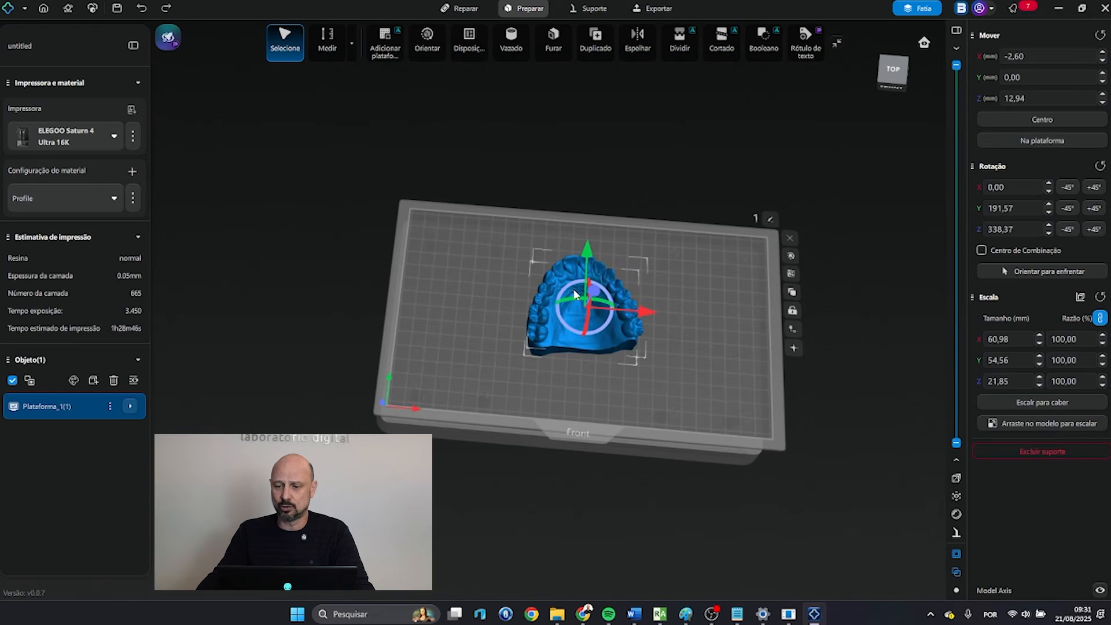
{"action": "right_click_drag", "start_coordinate": [828, 234], "coordinate": [851, 301]}
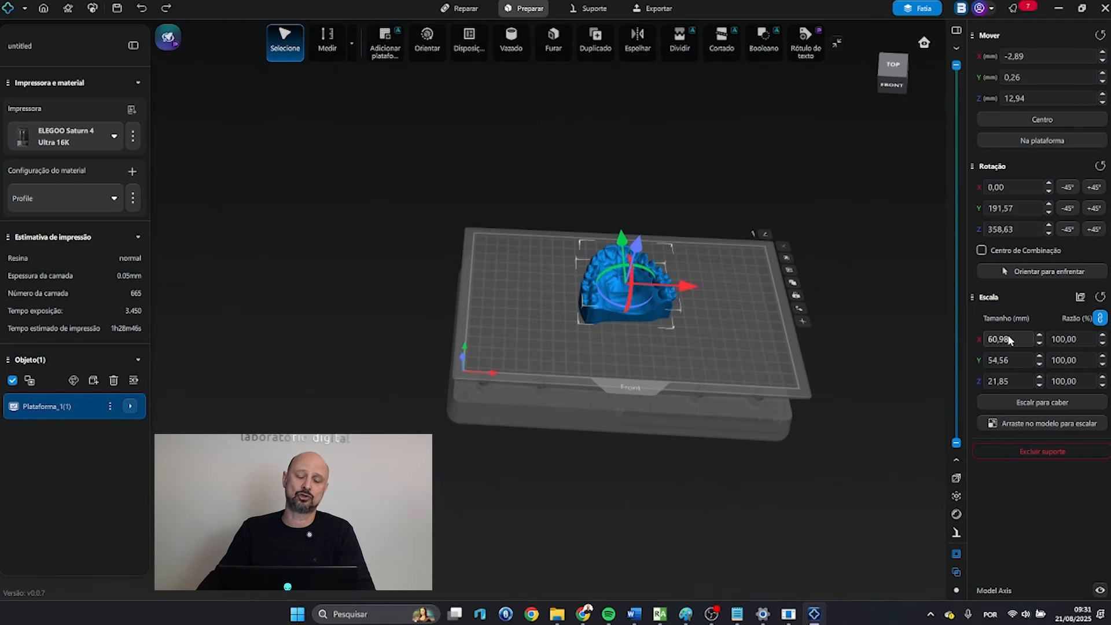
{"action": "right_click_drag", "start_coordinate": [721, 230], "coordinate": [798, 224]}
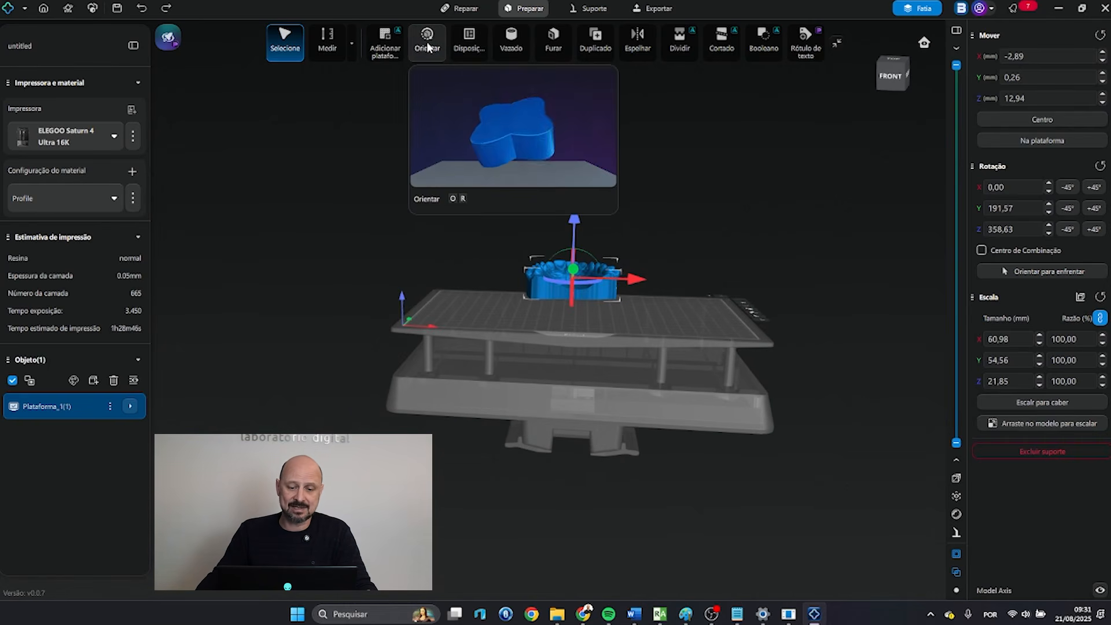
Step: Review the layout modes for the current platform and all platforms, and open the hollowing settings without applying anything
{"action": "left_click", "coordinate": [469, 40]}
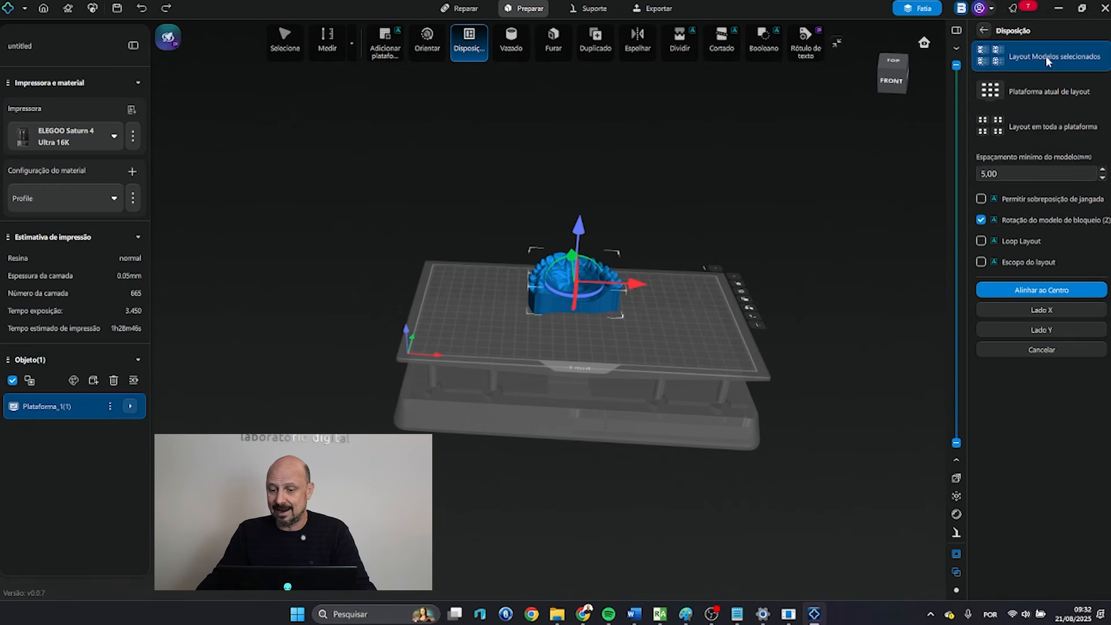
{"action": "left_click", "coordinate": [1023, 95]}
{"action": "left_click", "coordinate": [1036, 127]}
{"action": "right_click_drag", "start_coordinate": [679, 314], "coordinate": [658, 326]}
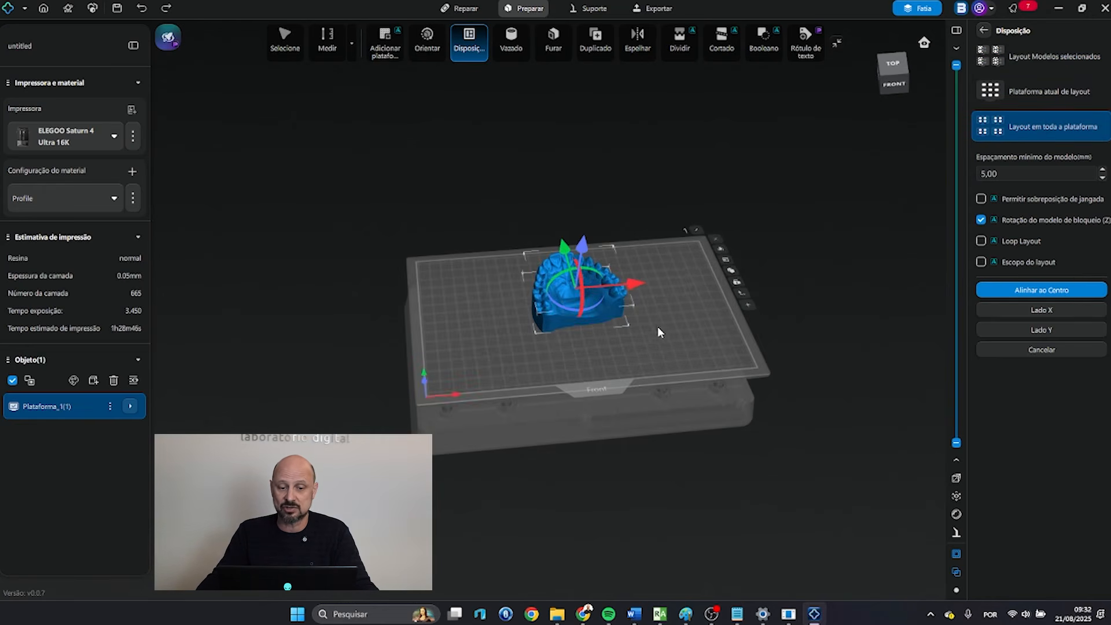
{"action": "right_click_drag", "start_coordinate": [742, 342], "coordinate": [732, 319]}
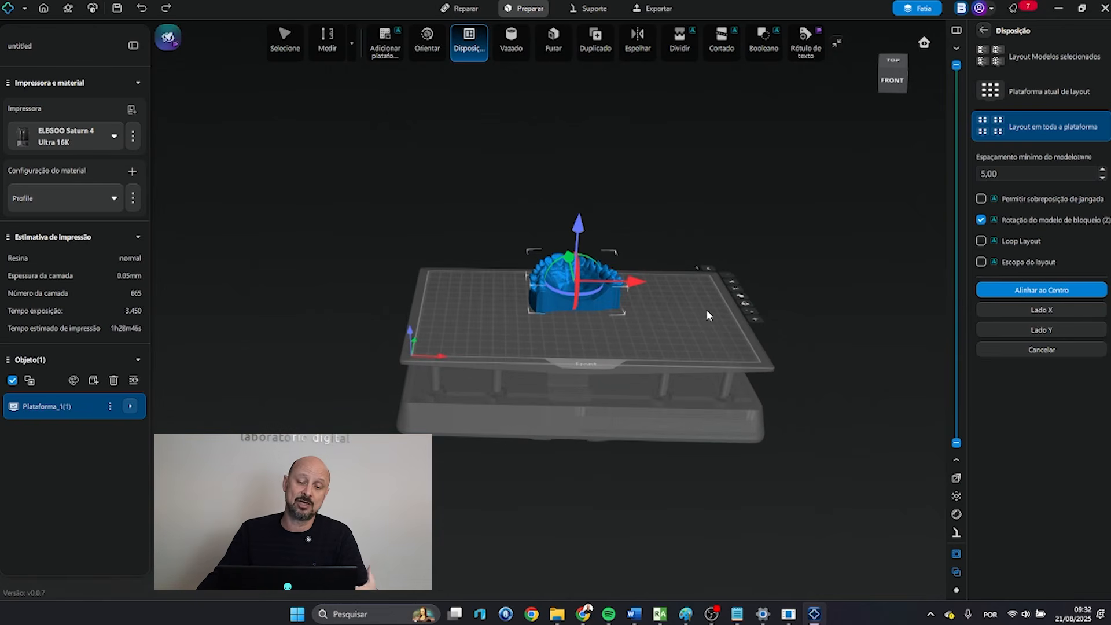
{"action": "right_click_drag", "start_coordinate": [704, 334], "coordinate": [697, 329]}
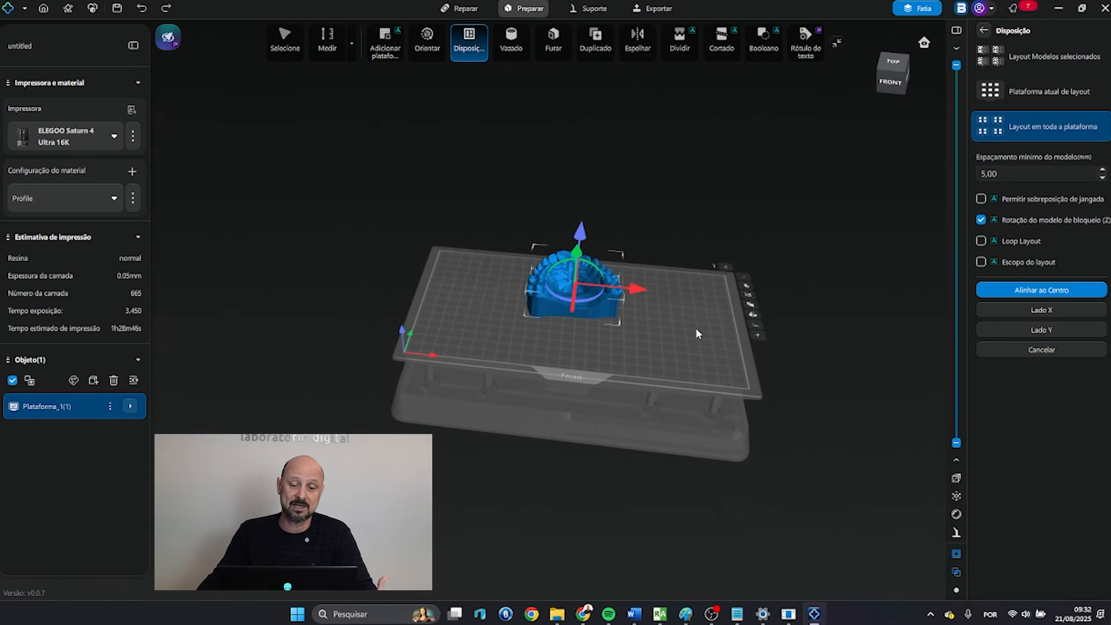
{"action": "left_click", "coordinate": [508, 48]}
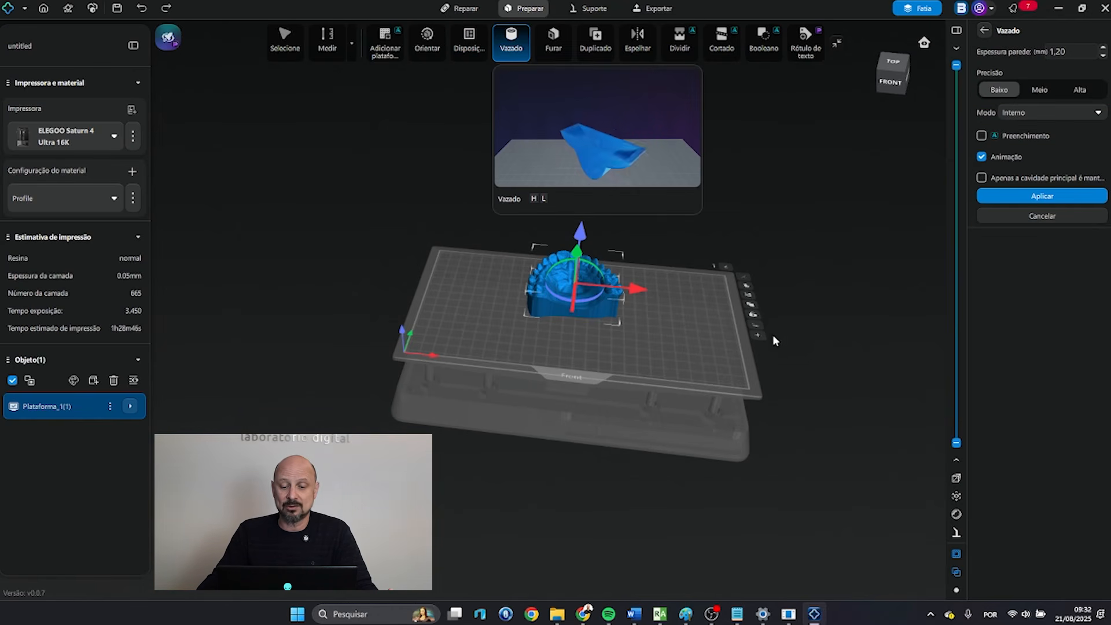
{"action": "right_click_drag", "start_coordinate": [774, 340], "coordinate": [792, 348]}
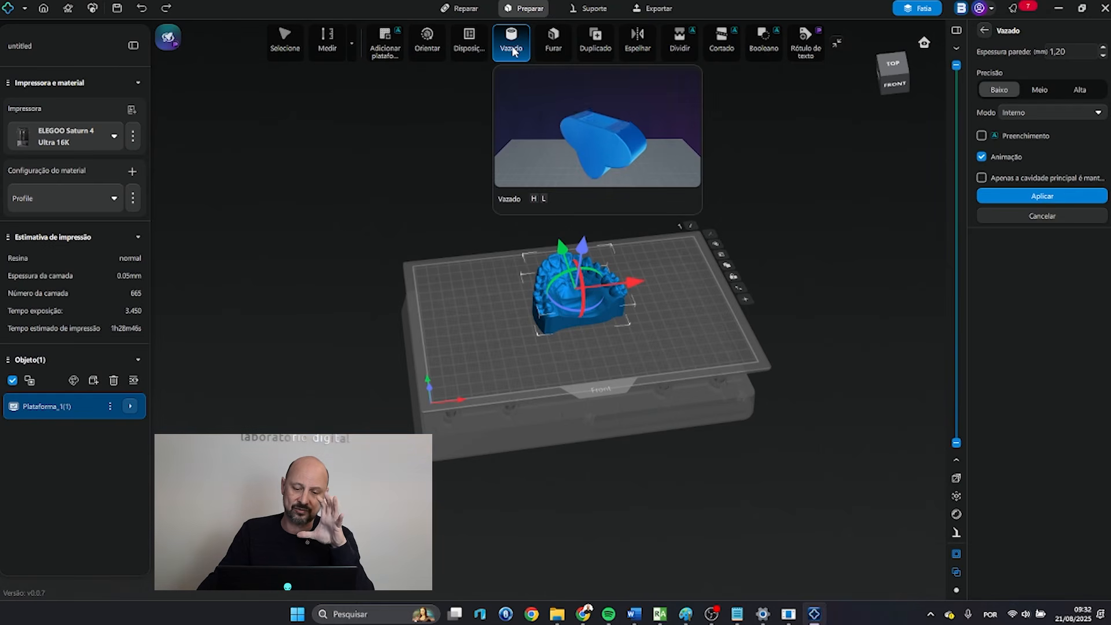
Step: Drill a 5 mm penetrating hole limited to 8 mm depth into the model's back wall, perpendicular to the surface, keeping the plug
{"action": "left_click", "coordinate": [552, 39]}
{"action": "right_click_drag", "start_coordinate": [647, 162], "coordinate": [631, 255]}
{"action": "scroll", "coordinate": [572, 258], "scroll_direction": "up", "scroll_amount": 1}
{"action": "scroll", "coordinate": [575, 247], "scroll_direction": "up", "scroll_amount": 3}
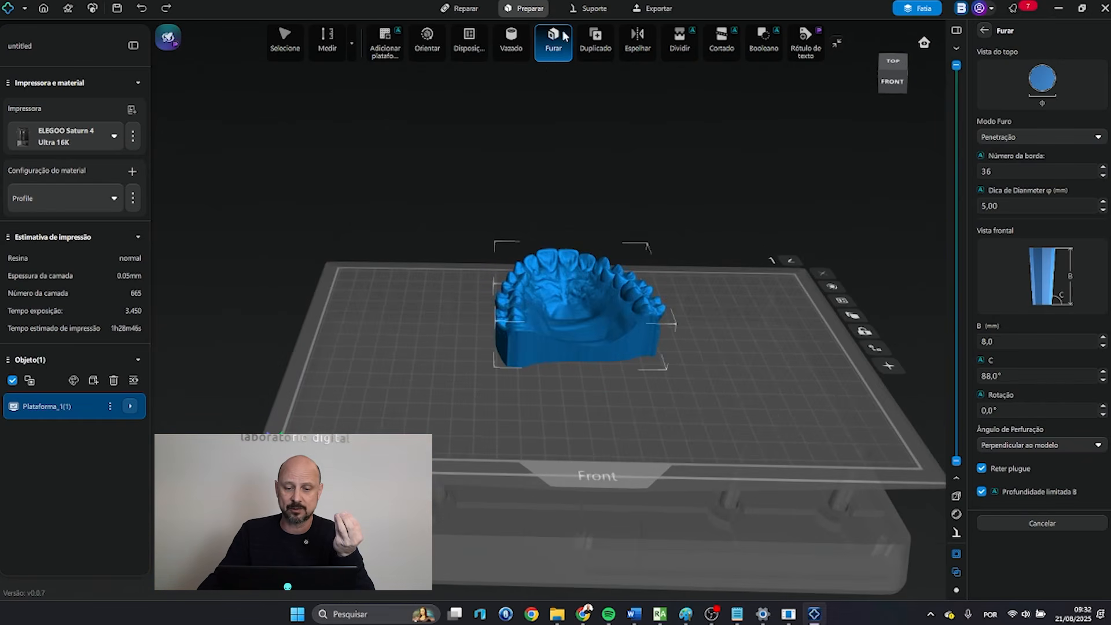
{"action": "right_click_drag", "start_coordinate": [652, 332], "coordinate": [642, 351]}
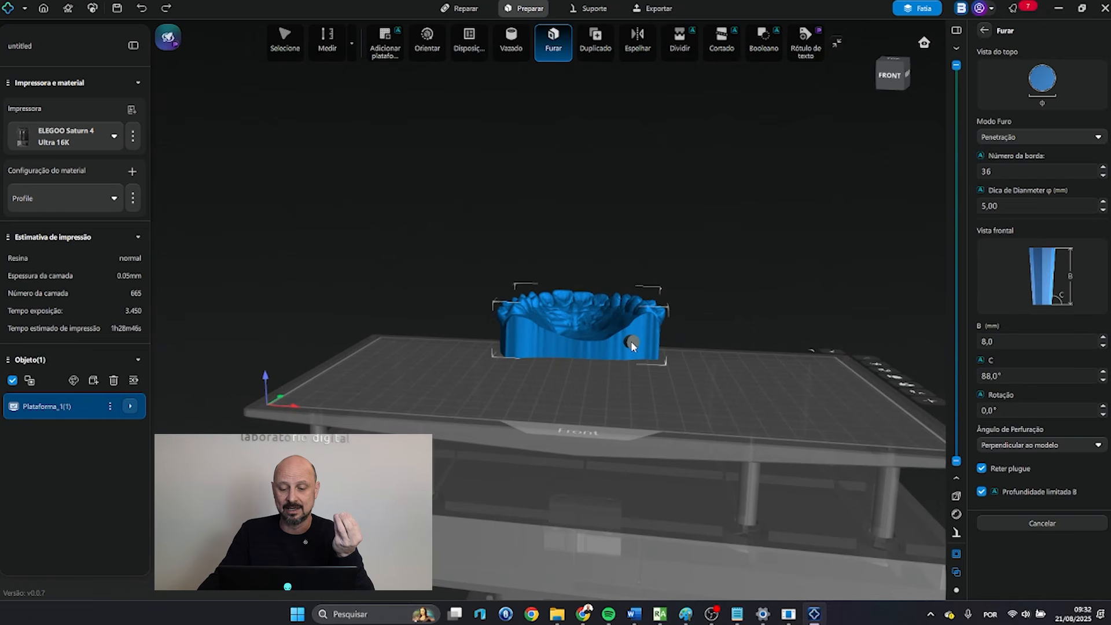
{"action": "left_click", "coordinate": [638, 342]}
{"action": "right_click_drag", "start_coordinate": [646, 345], "coordinate": [712, 382]}
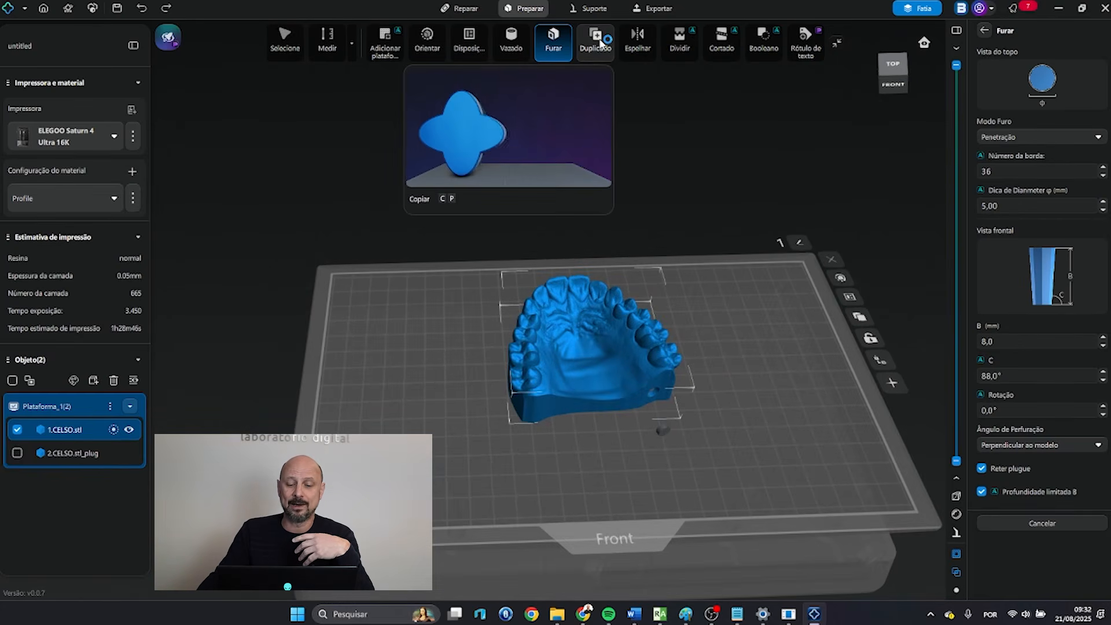
Step: Duplicate the drilled model once and move the original to about -47 mm and the copy to about 36 mm in X
{"action": "left_click", "coordinate": [601, 43]}
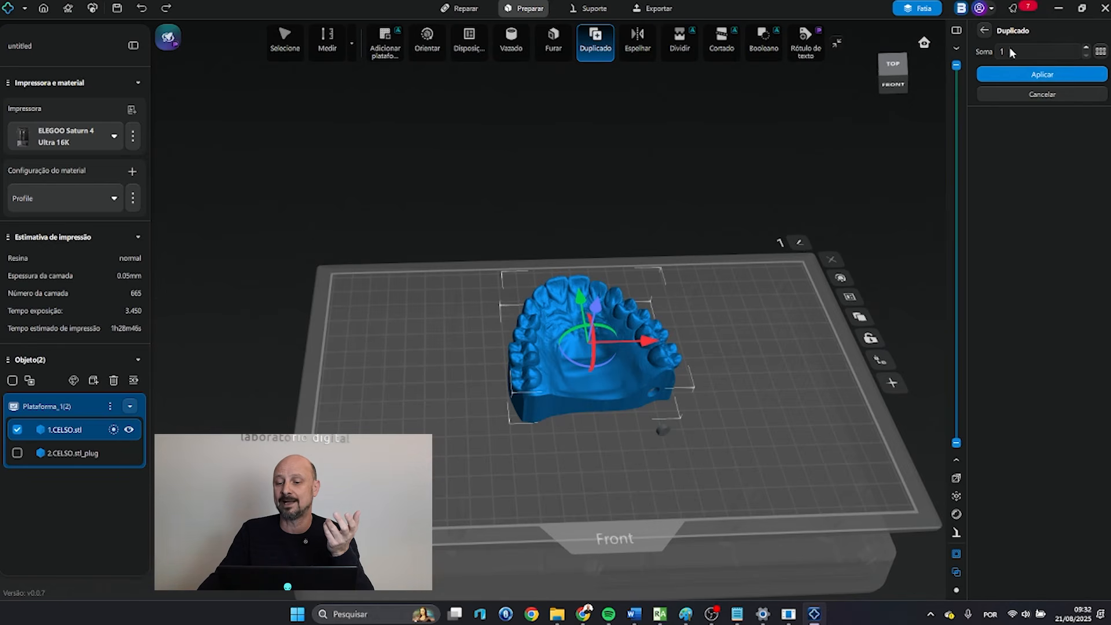
{"action": "left_click", "coordinate": [1043, 74]}
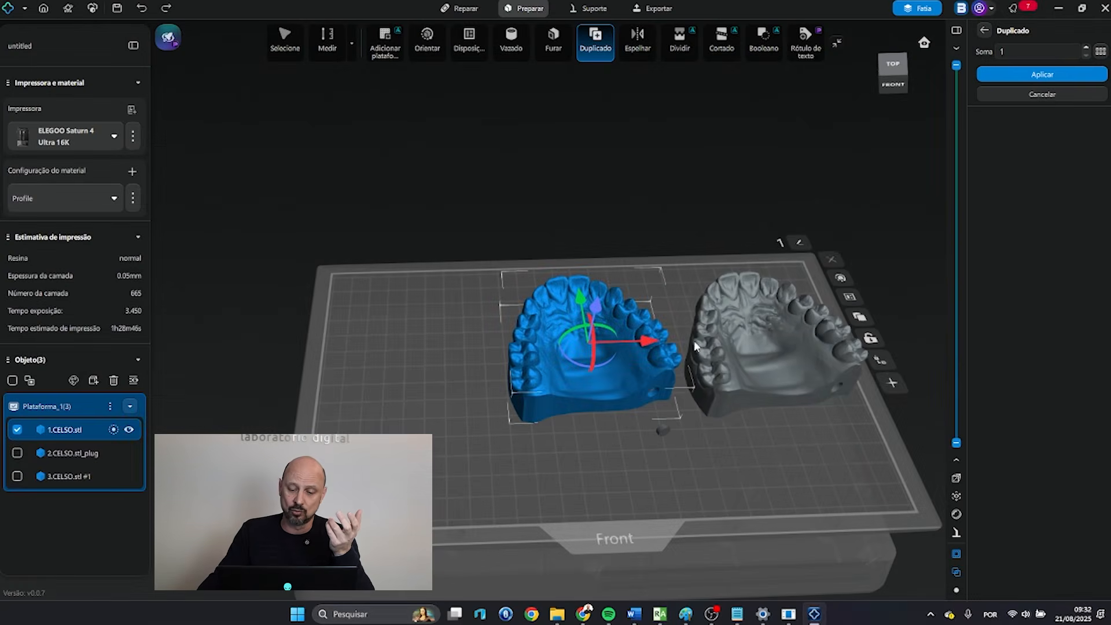
{"action": "left_click_drag", "start_coordinate": [646, 331], "coordinate": [520, 337]}
{"action": "left_click", "coordinate": [789, 311]}
{"action": "left_click_drag", "start_coordinate": [829, 315], "coordinate": [754, 324]}
{"action": "right_click_drag", "start_coordinate": [637, 477], "coordinate": [632, 418]}
{"action": "right_click_drag", "start_coordinate": [735, 406], "coordinate": [602, 389]}
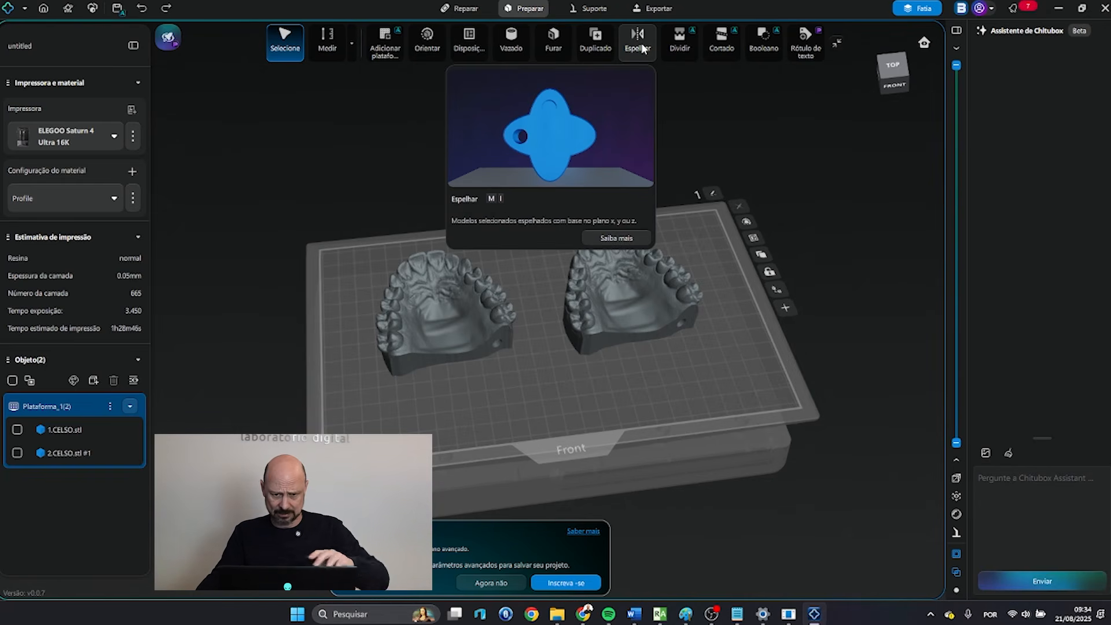
Step: Try to split the original dental model into separate parts while keeping the original
{"action": "left_click", "coordinate": [429, 311]}
{"action": "left_click", "coordinate": [674, 42]}
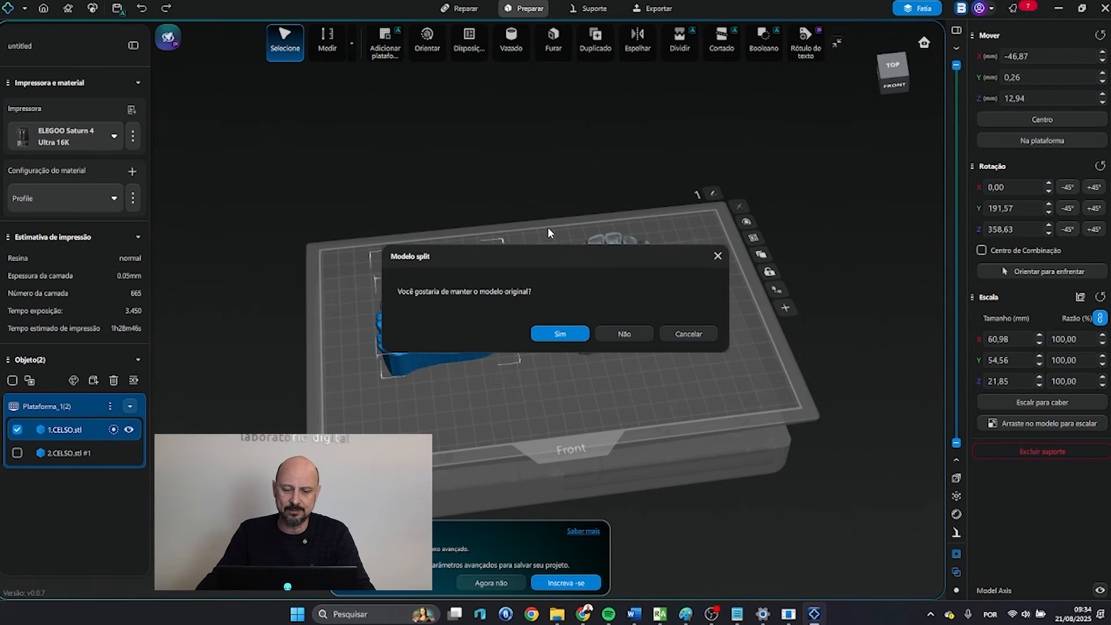
{"action": "left_click", "coordinate": [561, 334]}
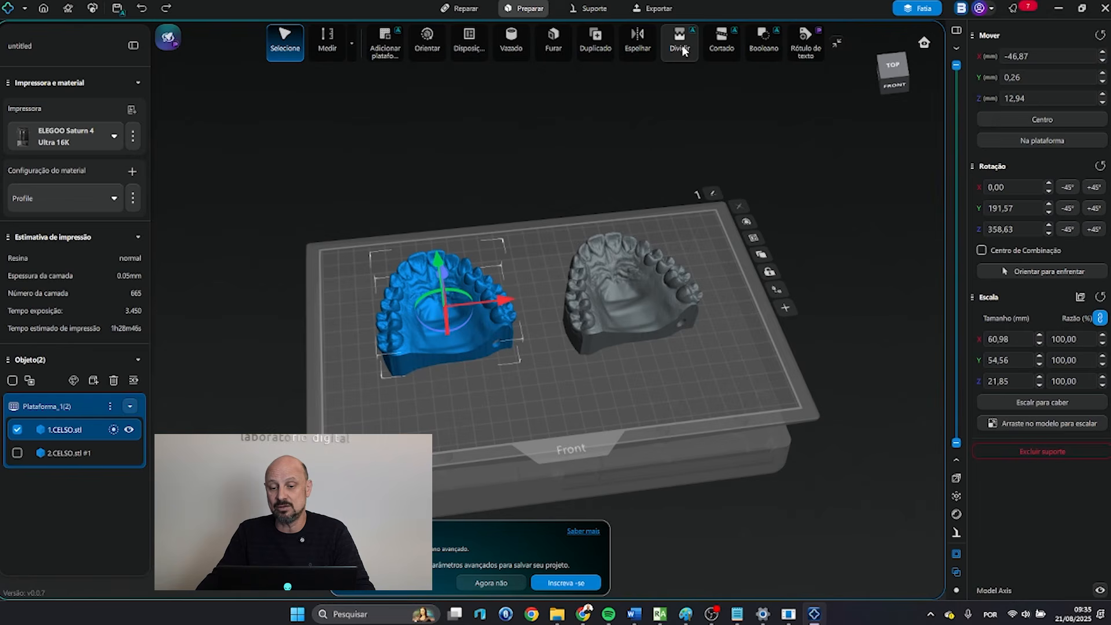
Step: Label the palate of the duplicated model with the person's first name in raised Arial Black text, size 5, depth 5 mm
{"action": "right_click_drag", "start_coordinate": [571, 138], "coordinate": [592, 197]}
{"action": "left_click", "coordinate": [624, 294]}
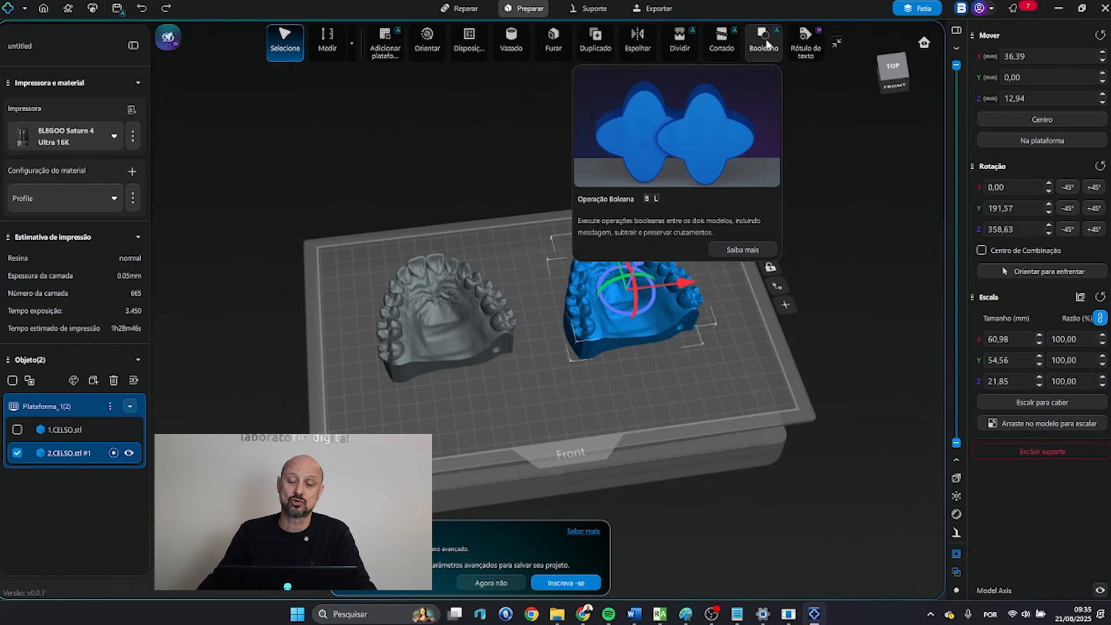
{"action": "left_click", "coordinate": [806, 49]}
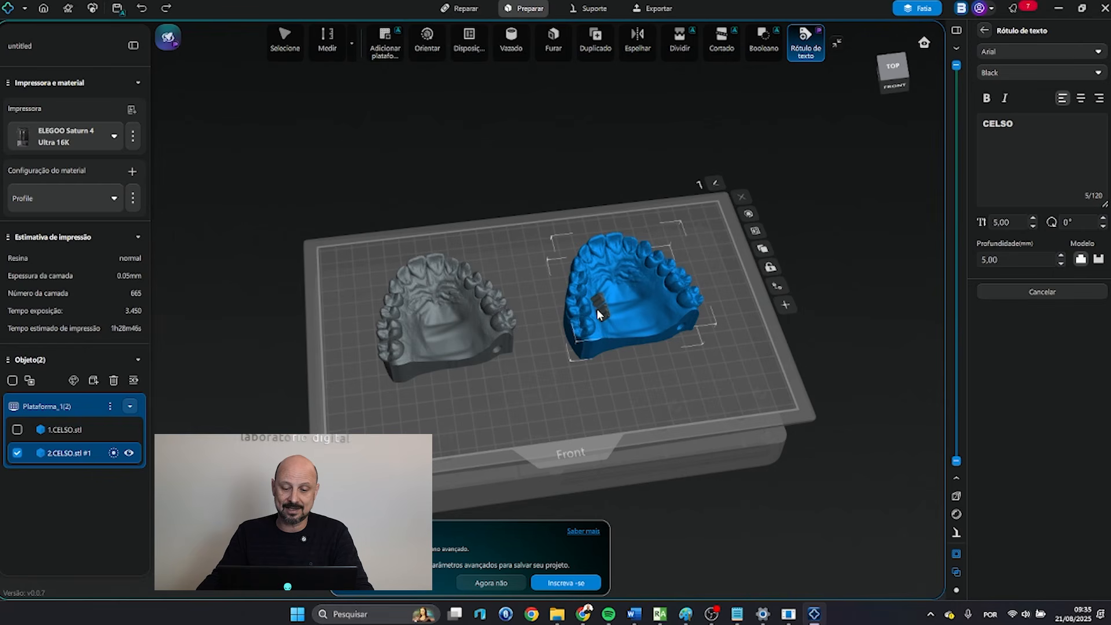
{"action": "scroll", "coordinate": [614, 255], "scroll_direction": "up", "scroll_amount": 6}
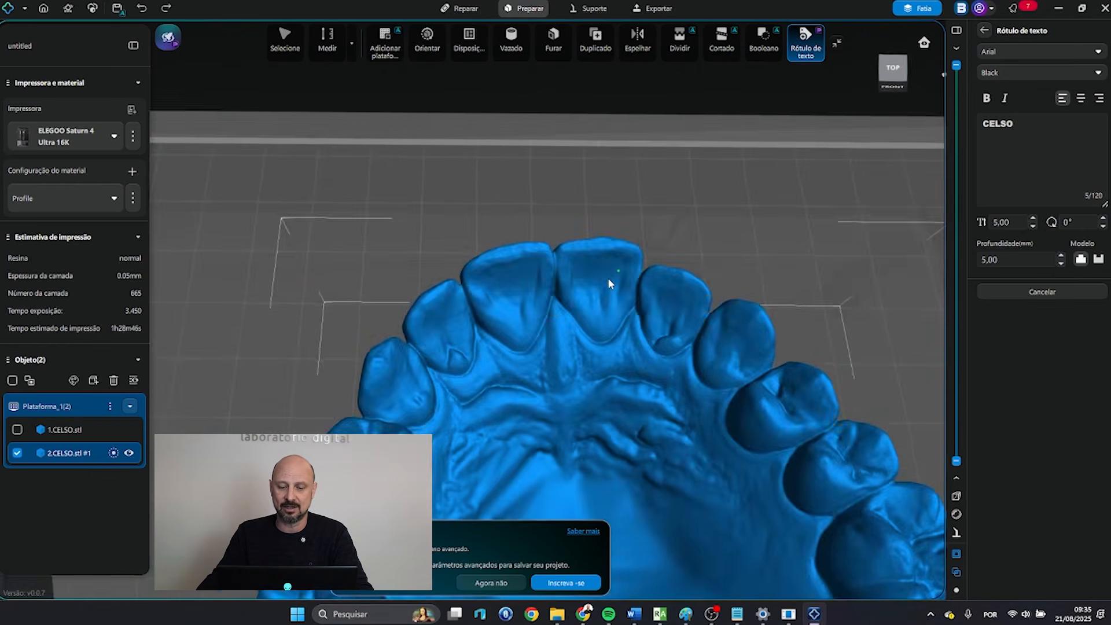
{"action": "middle_click_drag", "start_coordinate": [609, 278], "coordinate": [596, 228]}
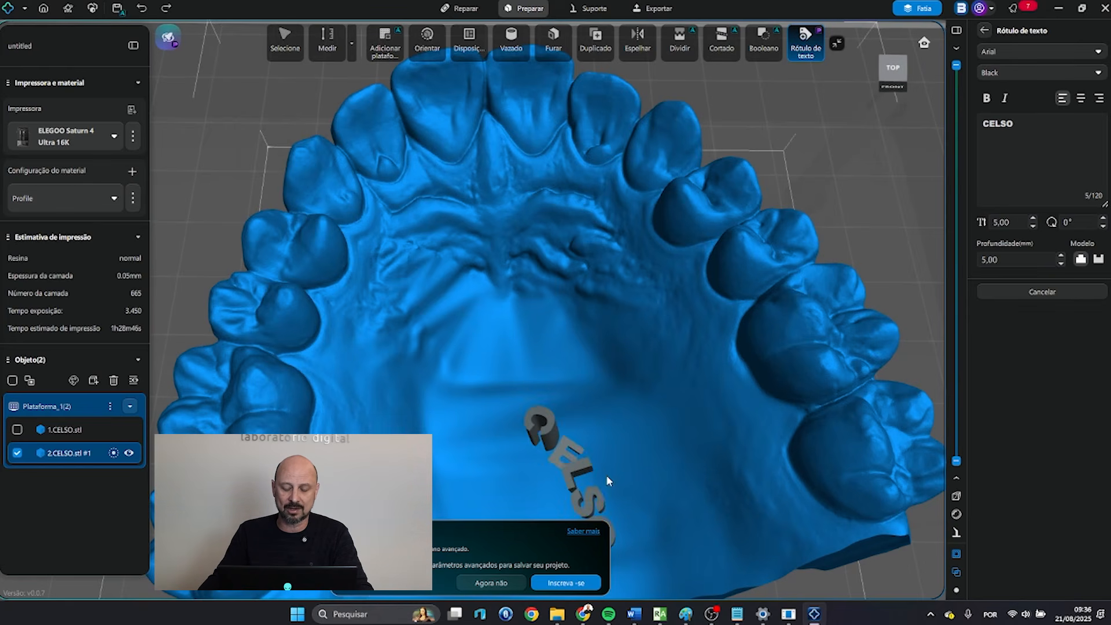
{"action": "left_click", "coordinate": [532, 471]}
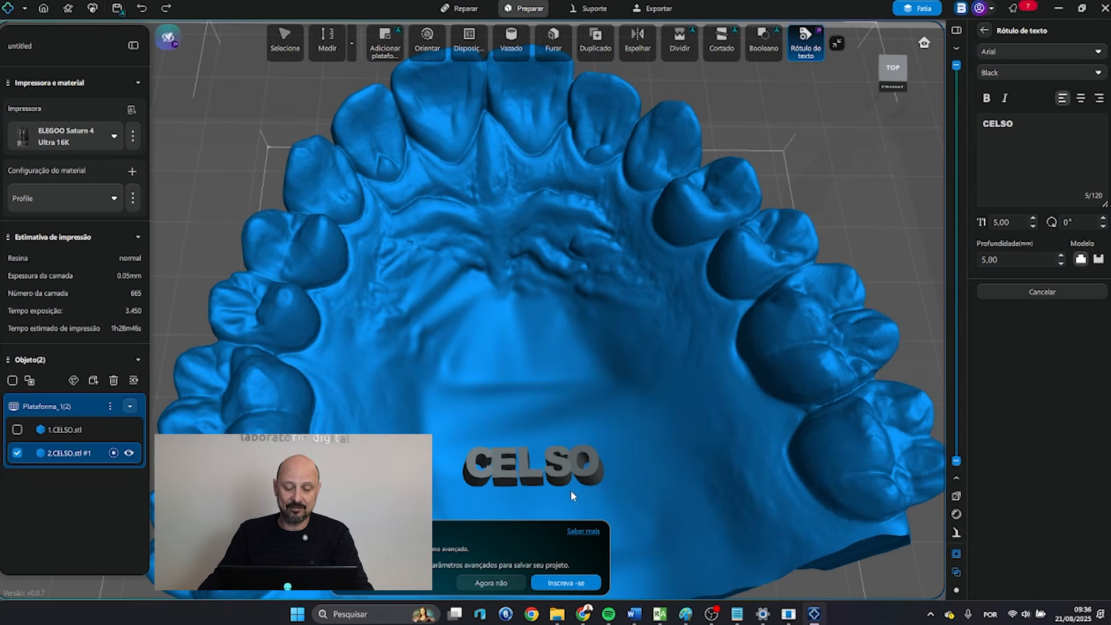
{"action": "right_click_drag", "start_coordinate": [644, 455], "coordinate": [677, 444]}
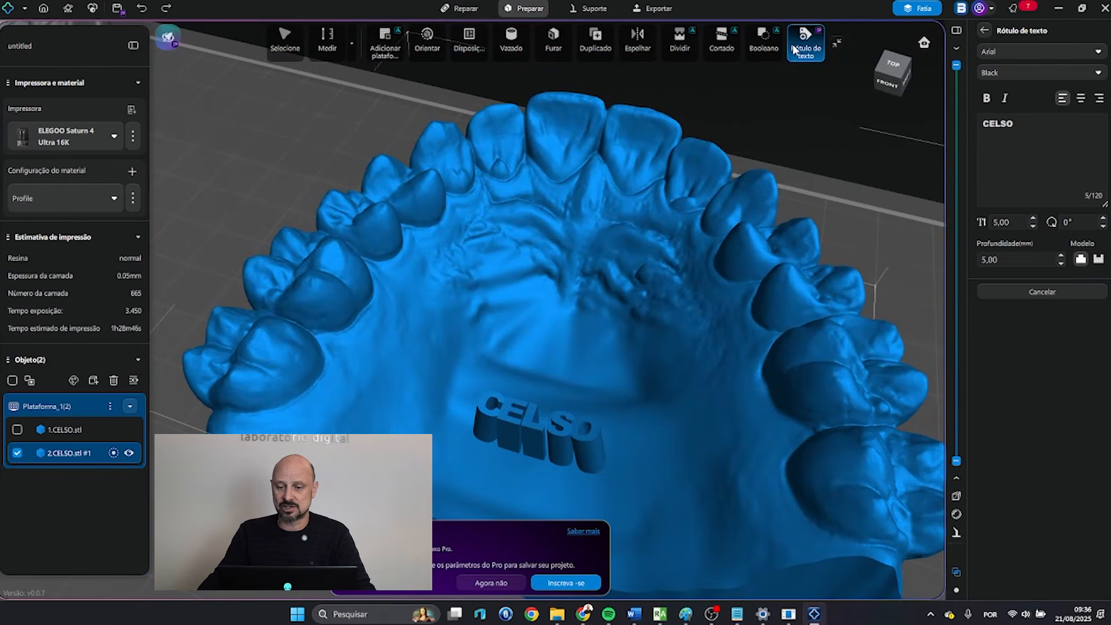
{"action": "right_click_drag", "start_coordinate": [472, 382], "coordinate": [546, 423]}
{"action": "left_click", "coordinate": [763, 89]}
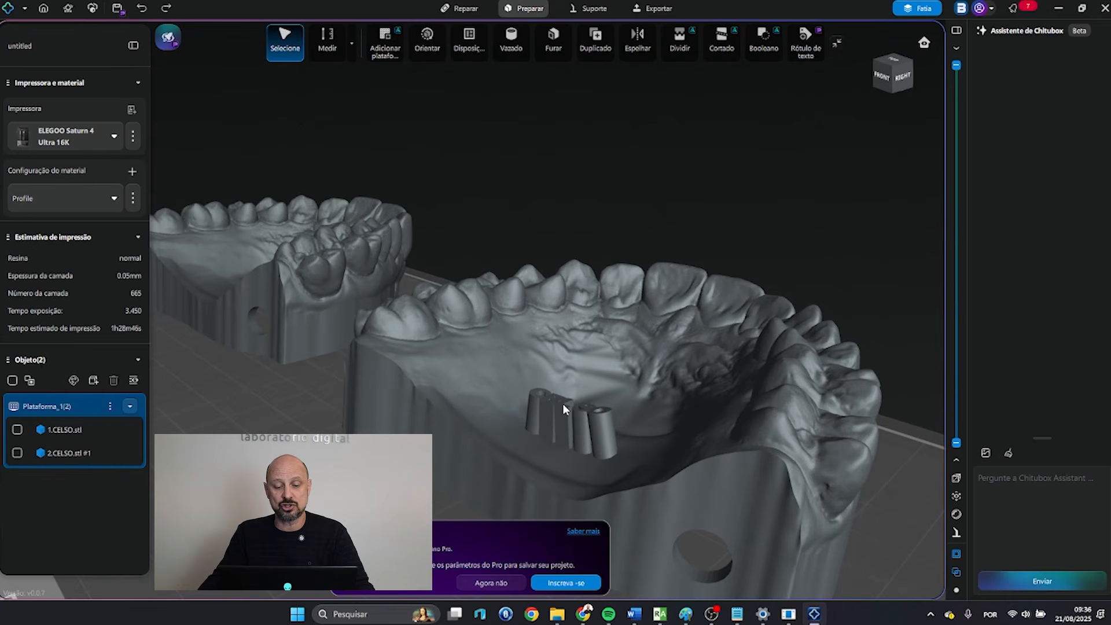
{"action": "right_click_drag", "start_coordinate": [610, 522], "coordinate": [656, 439]}
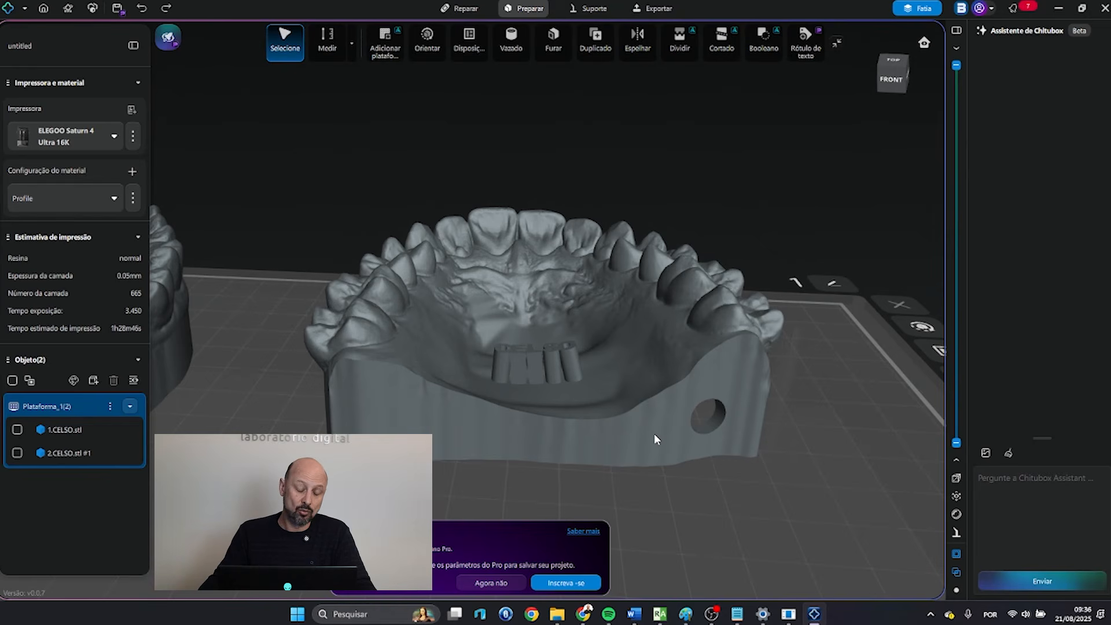
{"action": "right_click_drag", "start_coordinate": [511, 381], "coordinate": [520, 450]}
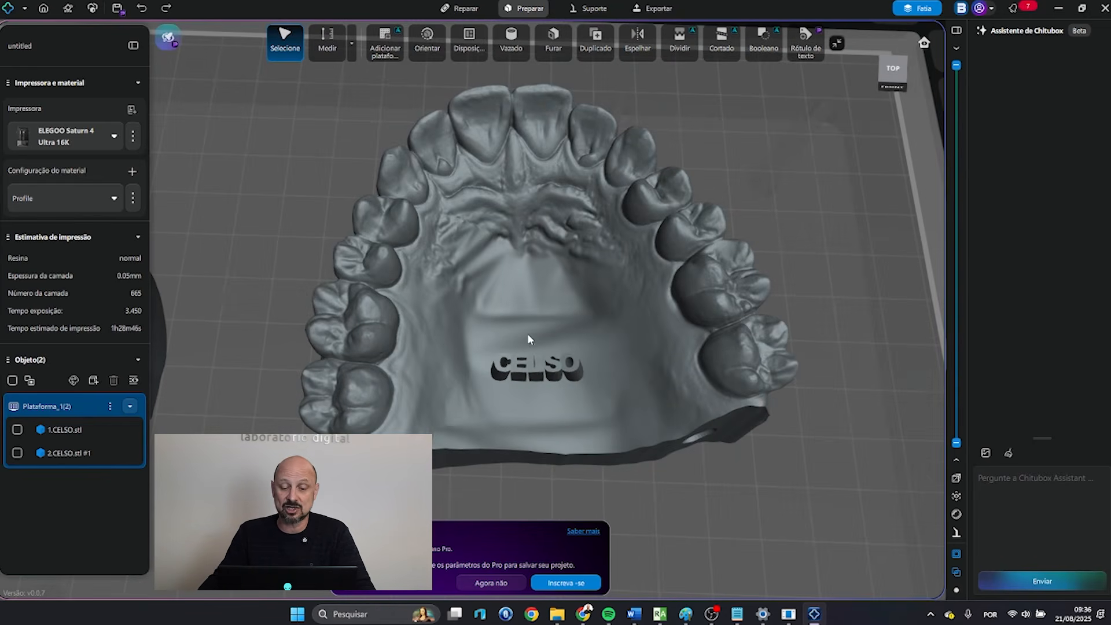
{"action": "scroll", "coordinate": [585, 370], "scroll_direction": "down", "scroll_amount": 3}
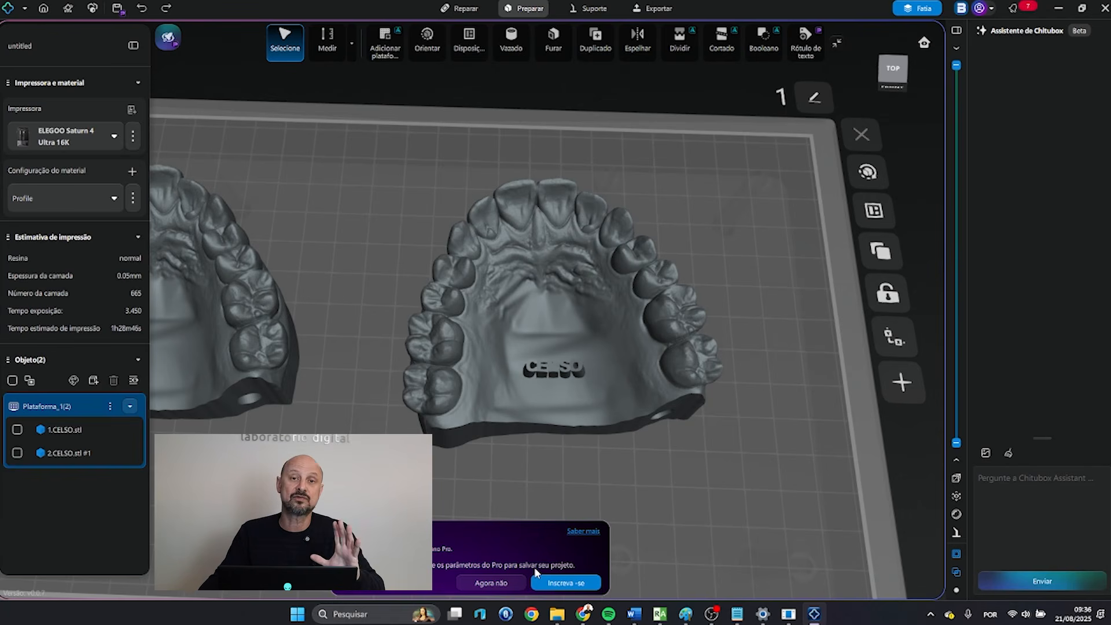
Step: Start an X-axis cut on the original model and move that model to about -17 mm in X, through the cutting plane
{"action": "left_click", "coordinate": [718, 39]}
{"action": "left_click", "coordinate": [206, 306]}
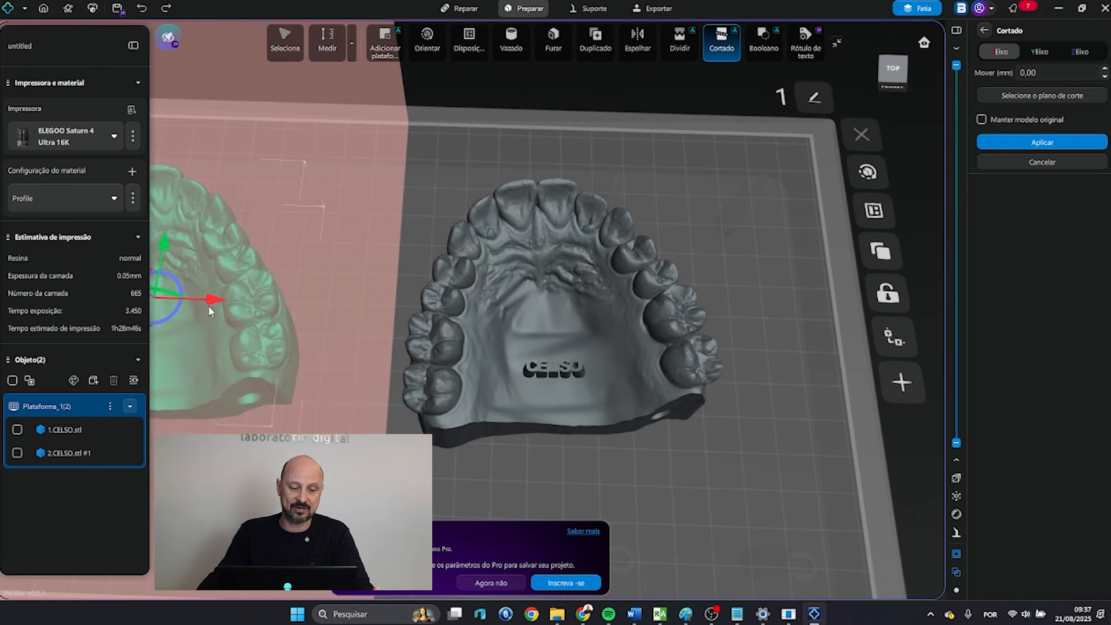
{"action": "scroll", "coordinate": [435, 447], "scroll_direction": "down", "scroll_amount": 4}
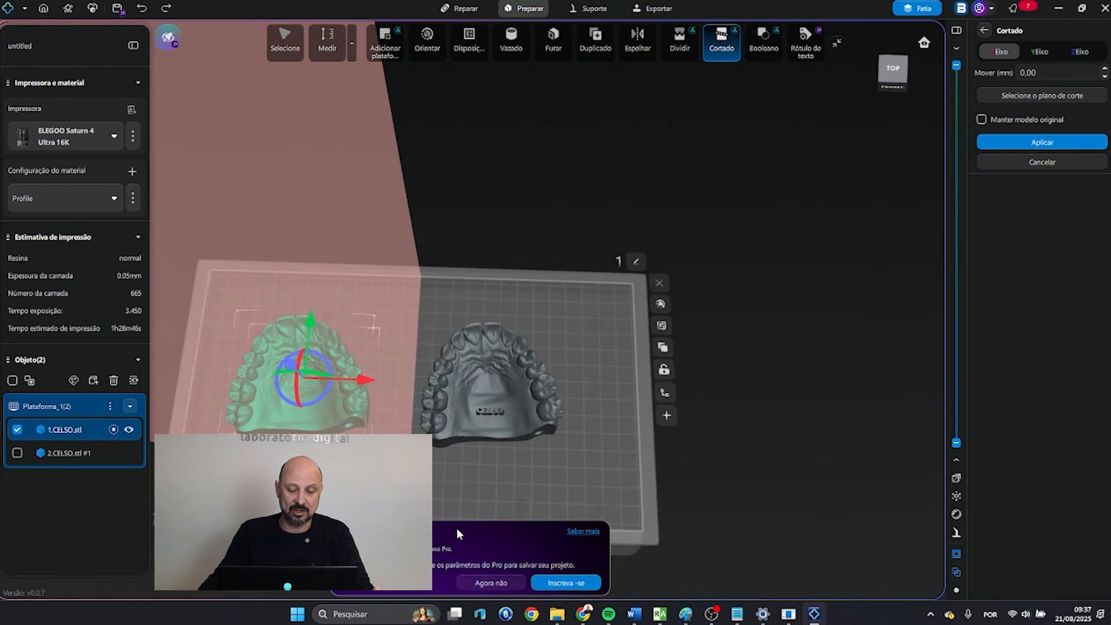
{"action": "right_click_drag", "start_coordinate": [336, 392], "coordinate": [339, 353]}
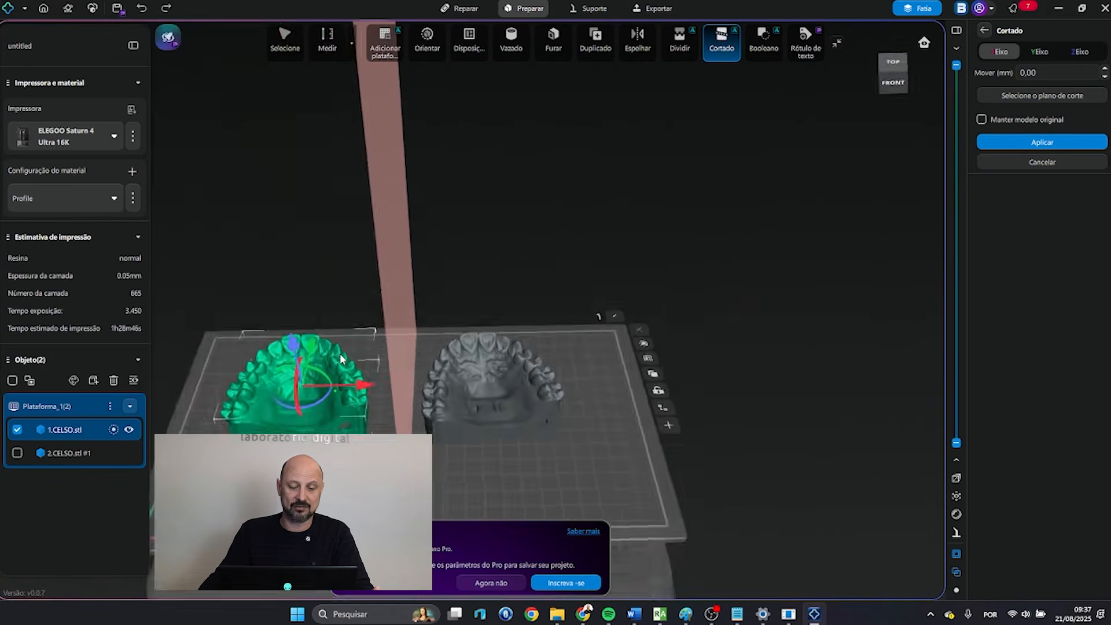
{"action": "left_click_drag", "start_coordinate": [362, 390], "coordinate": [433, 384]}
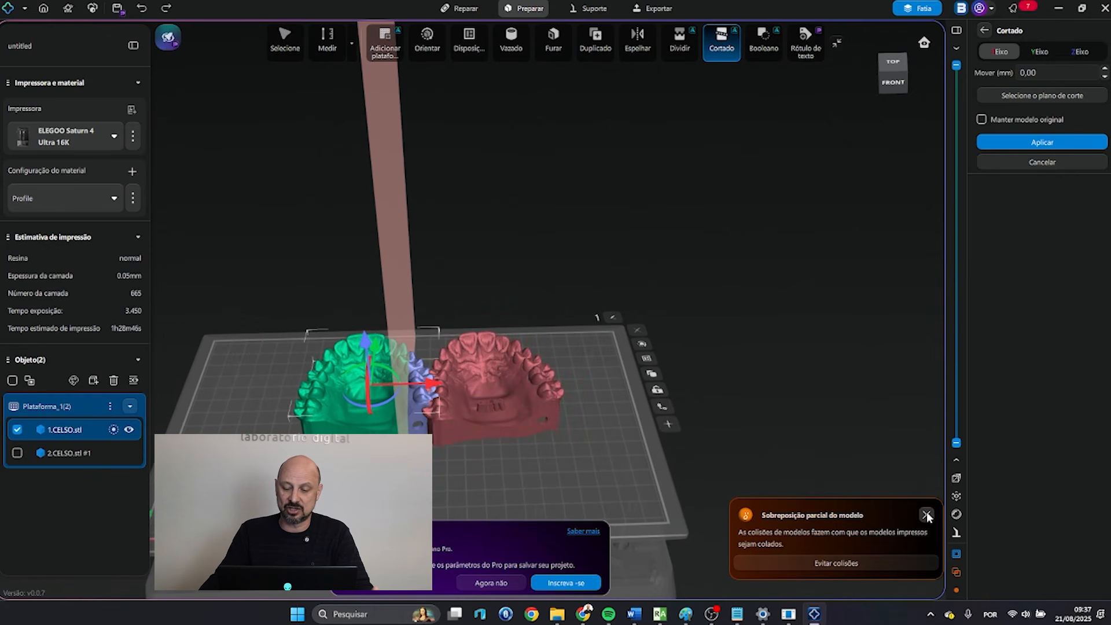
Step: Dismiss the overlap warning, move the labelled copy clear of the original in X, and leave the cut without applying it
{"action": "left_click", "coordinate": [927, 515]}
{"action": "left_click_drag", "start_coordinate": [457, 381], "coordinate": [518, 383]}
{"action": "left_click", "coordinate": [395, 394]}
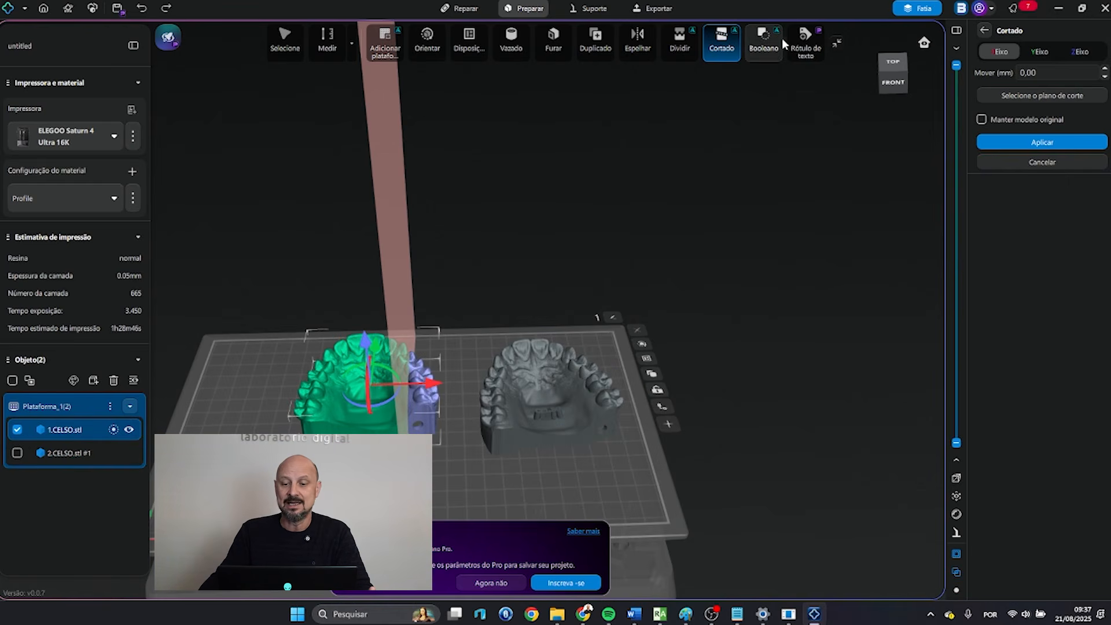
{"action": "right_click_drag", "start_coordinate": [571, 216], "coordinate": [556, 323]}
{"action": "scroll", "coordinate": [580, 301], "scroll_direction": "down", "scroll_amount": 2}
{"action": "key", "text": "Escape"}
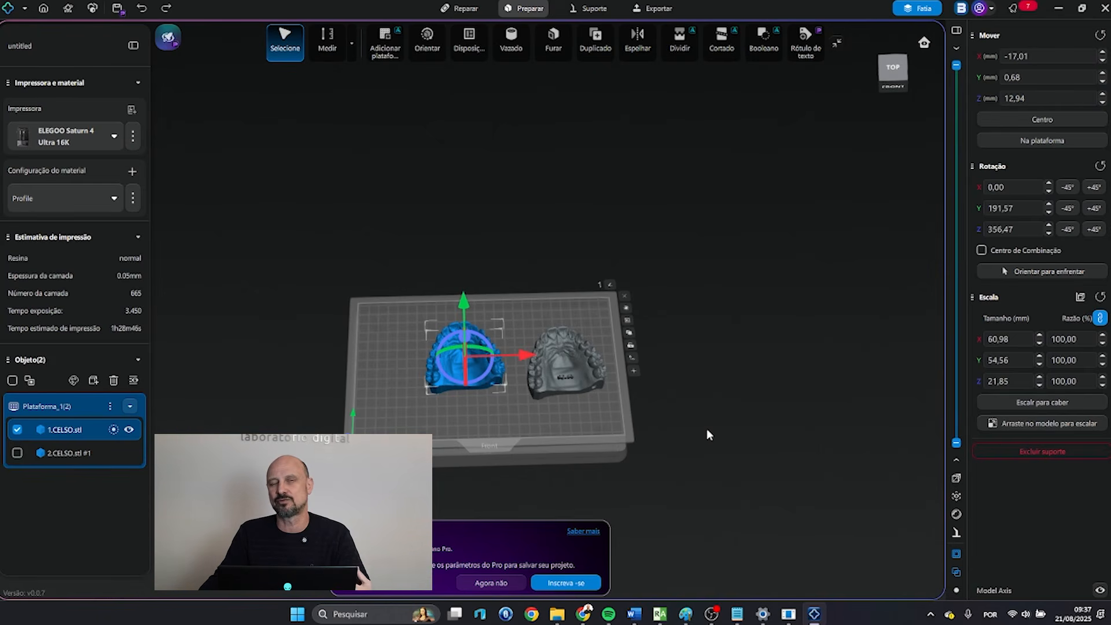
Step: Delete the labelled copy from the platform, keeping the original model selected
{"action": "scroll", "coordinate": [652, 396], "scroll_direction": "down", "scroll_amount": 1}
{"action": "scroll", "coordinate": [644, 397], "scroll_direction": "up", "scroll_amount": 2}
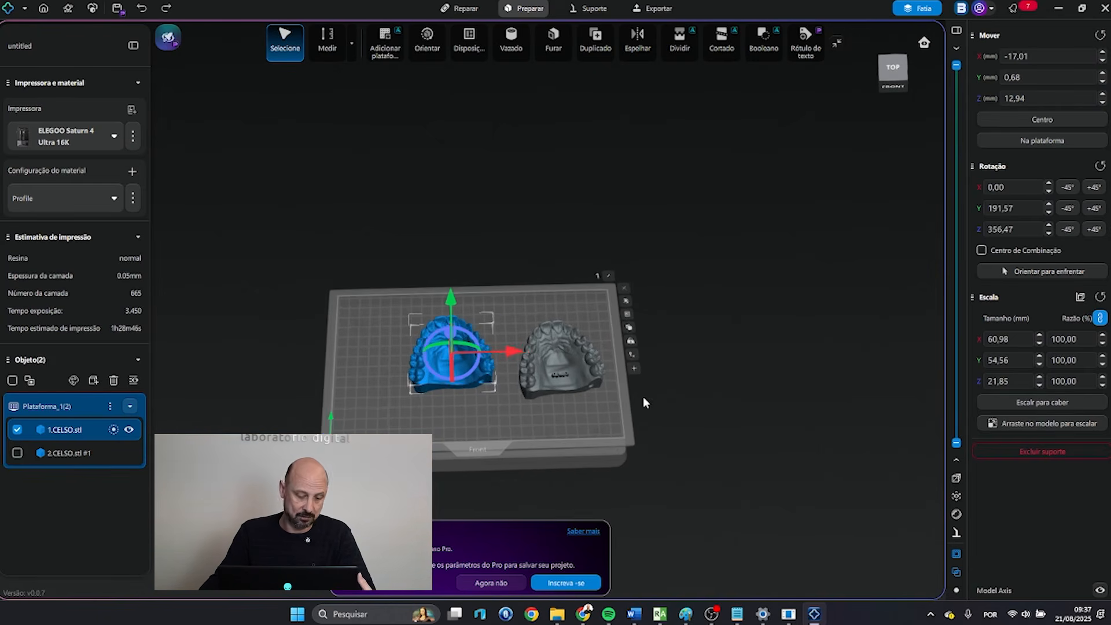
{"action": "scroll", "coordinate": [732, 354], "scroll_direction": "down", "scroll_amount": 2}
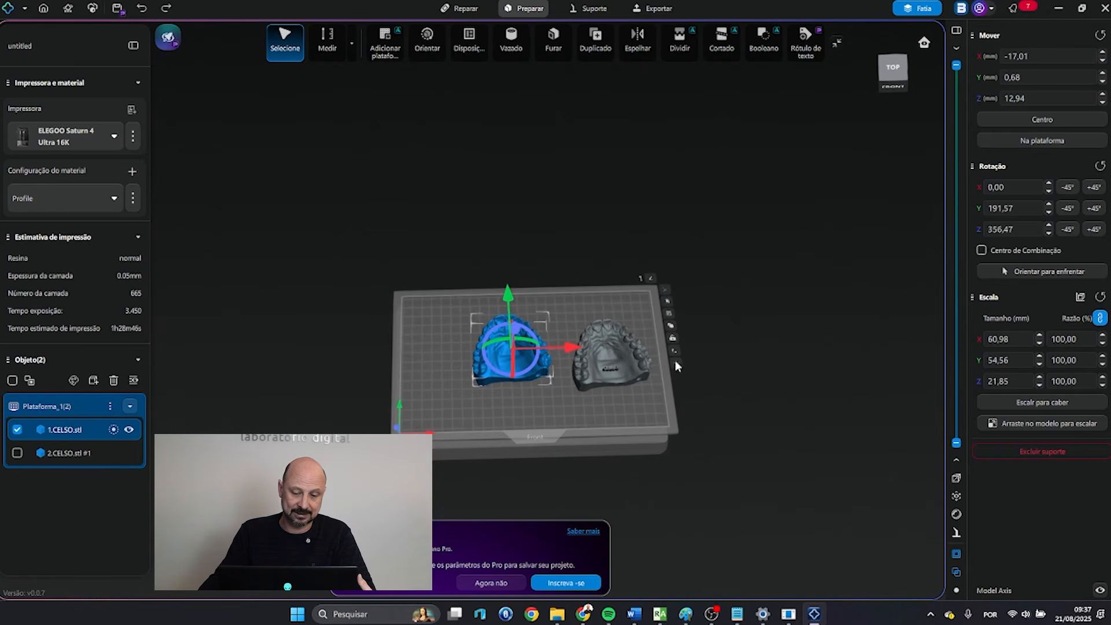
{"action": "left_click", "coordinate": [612, 352]}
{"action": "key", "text": "Delete"}
{"action": "right_click_drag", "start_coordinate": [513, 361], "coordinate": [491, 338]}
{"action": "left_click", "coordinate": [527, 380]}
{"action": "right_click_drag", "start_coordinate": [527, 379], "coordinate": [604, 299]}
{"action": "scroll", "coordinate": [605, 304], "scroll_direction": "up", "scroll_amount": 2}
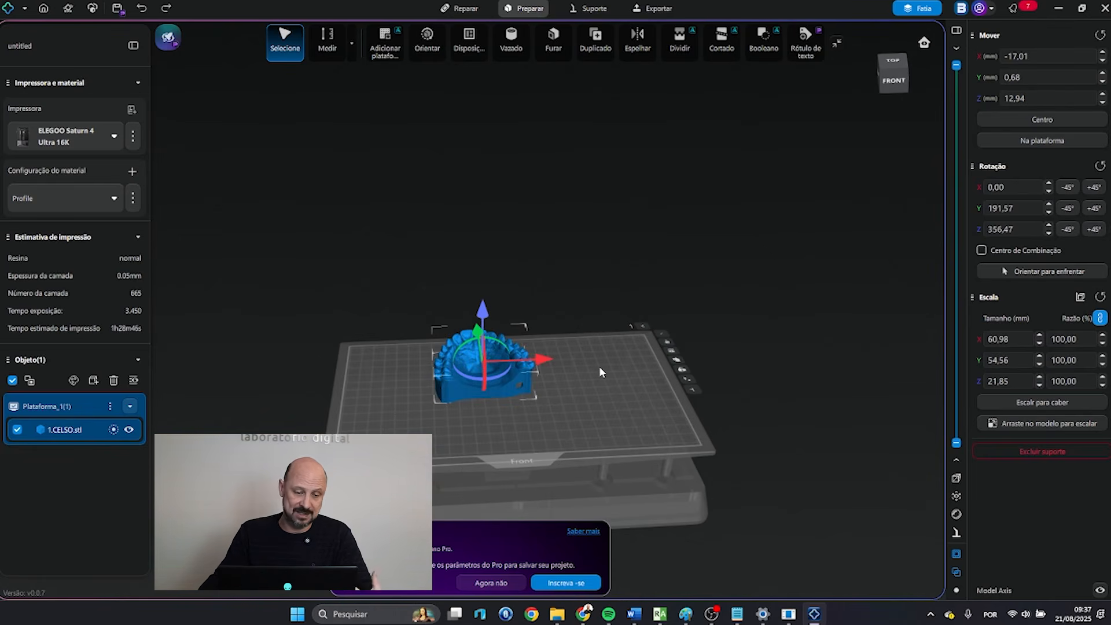
{"action": "right_click_drag", "start_coordinate": [618, 314], "coordinate": [615, 324]}
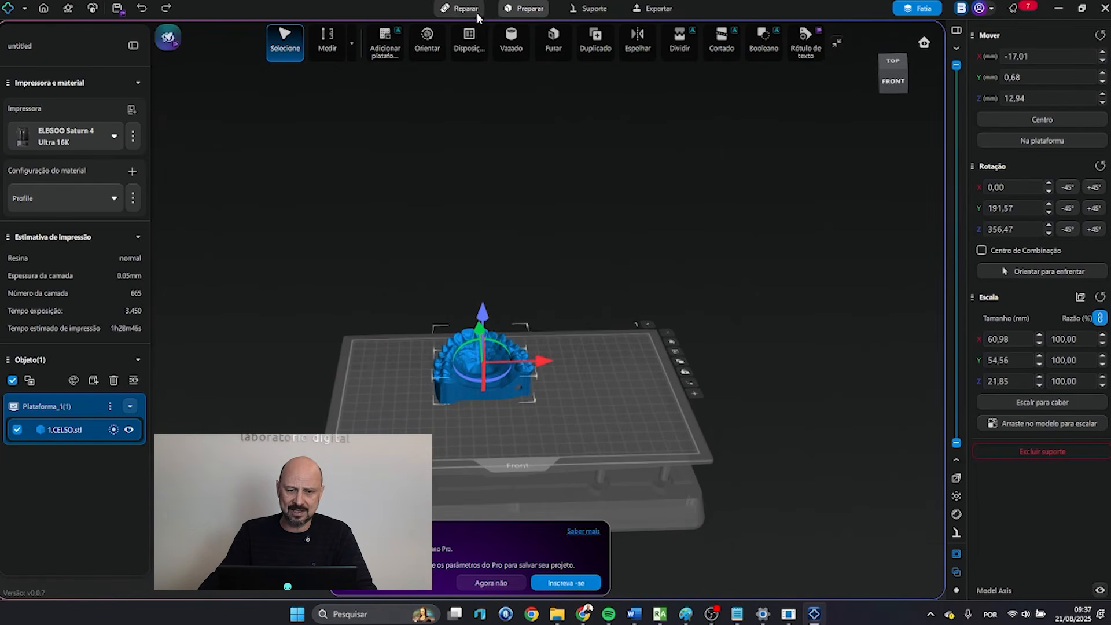
Step: Look through the tool sets of the support and repair workspaces and return to the preparation workspace
{"action": "left_click", "coordinate": [590, 8]}
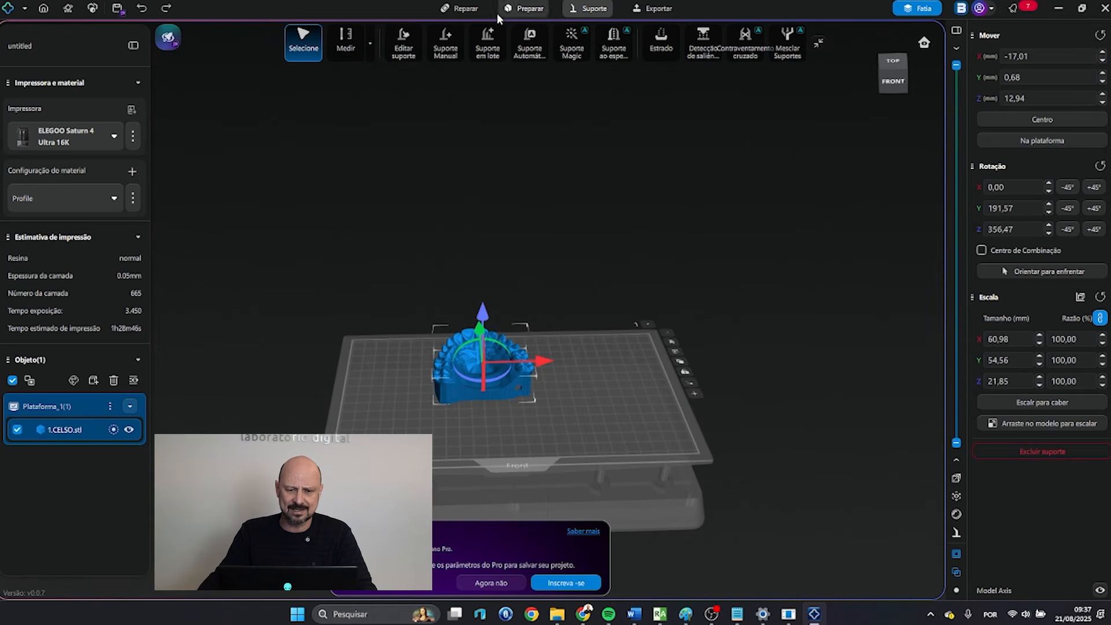
{"action": "left_click", "coordinate": [517, 10]}
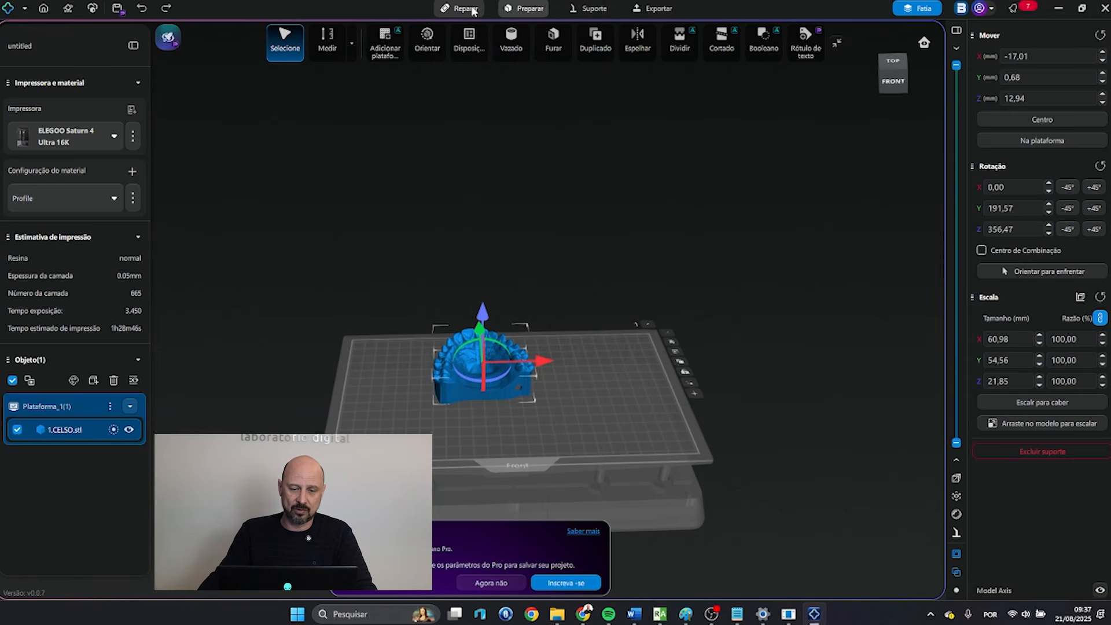
{"action": "left_click", "coordinate": [473, 11]}
{"action": "left_click", "coordinate": [528, 9]}
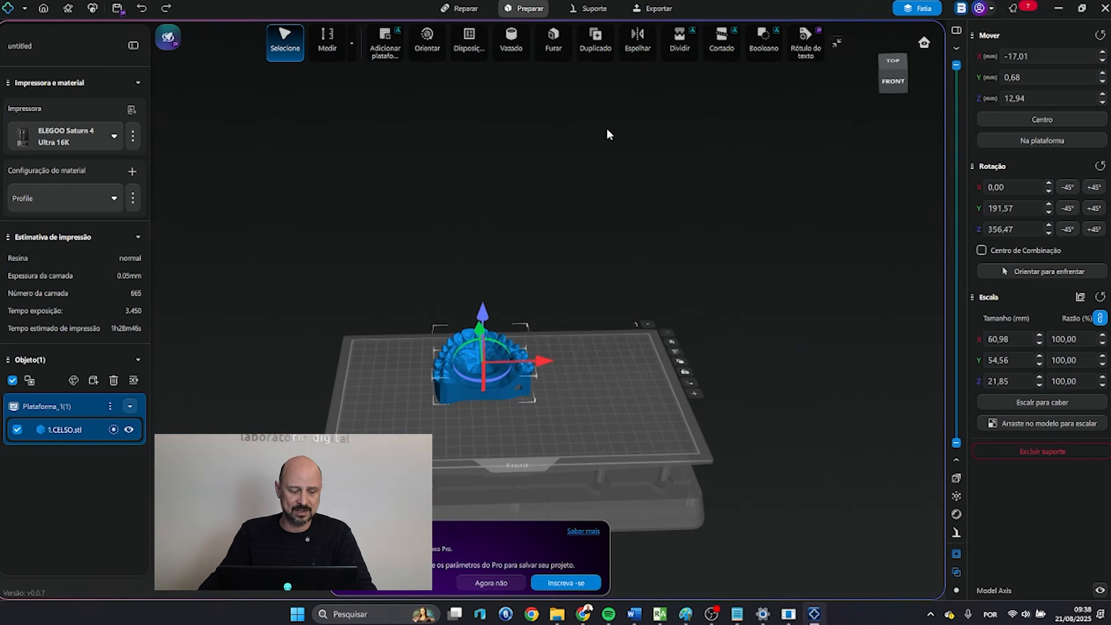
Step: Review the appearance, file, system and function settings in the program configuration
{"action": "left_click", "coordinate": [12, 8]}
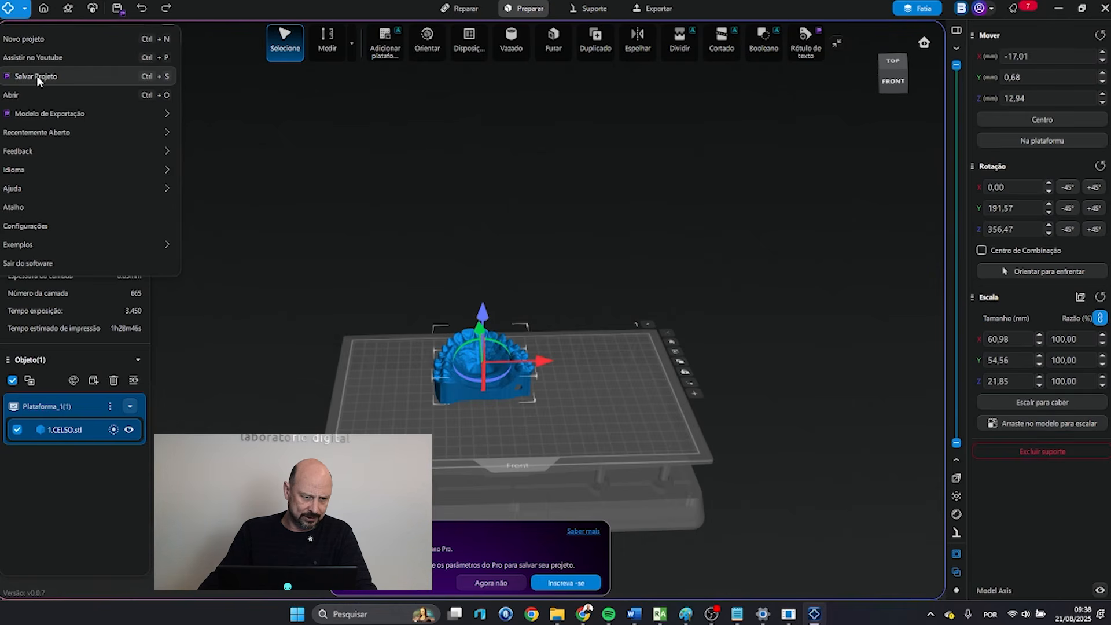
{"action": "left_click", "coordinate": [44, 226]}
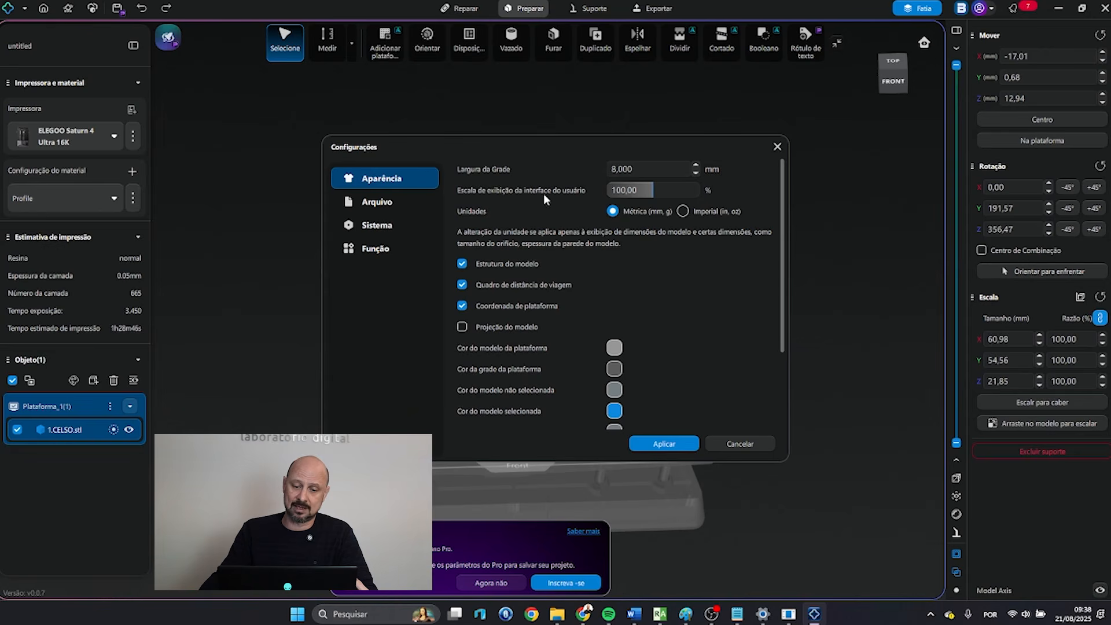
{"action": "left_click", "coordinate": [374, 209]}
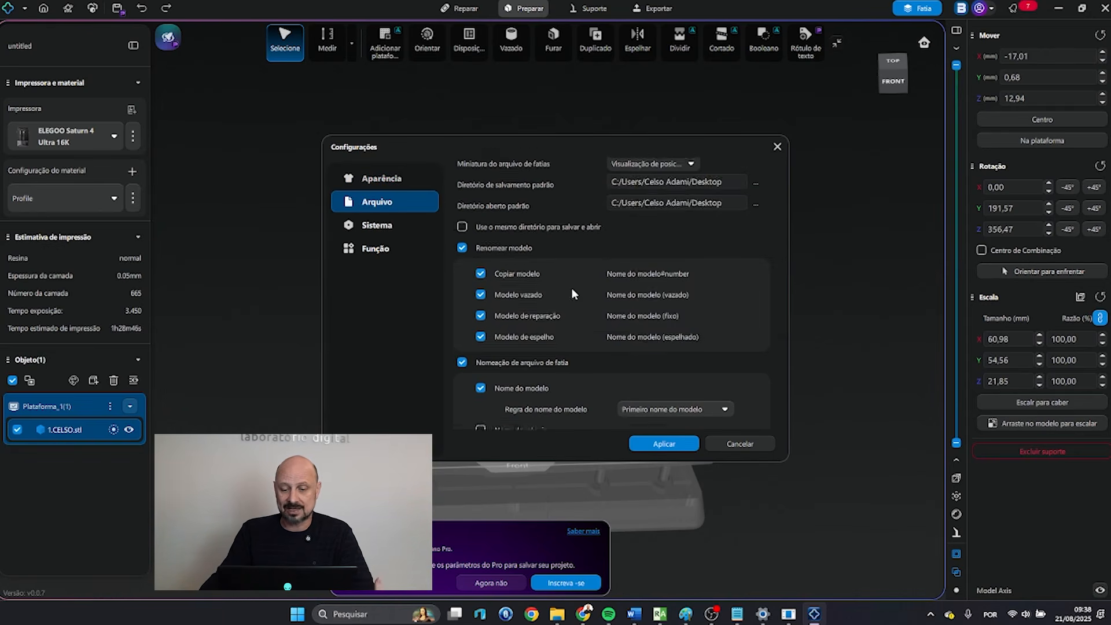
{"action": "scroll", "coordinate": [572, 287], "scroll_direction": "down", "scroll_amount": 2}
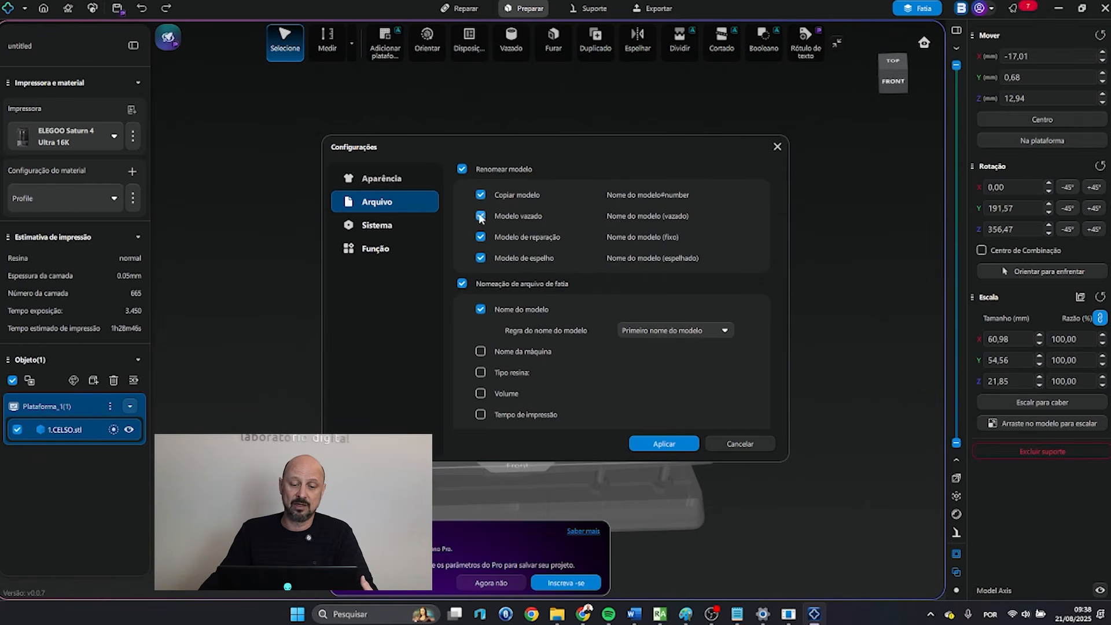
{"action": "left_click", "coordinate": [363, 230]}
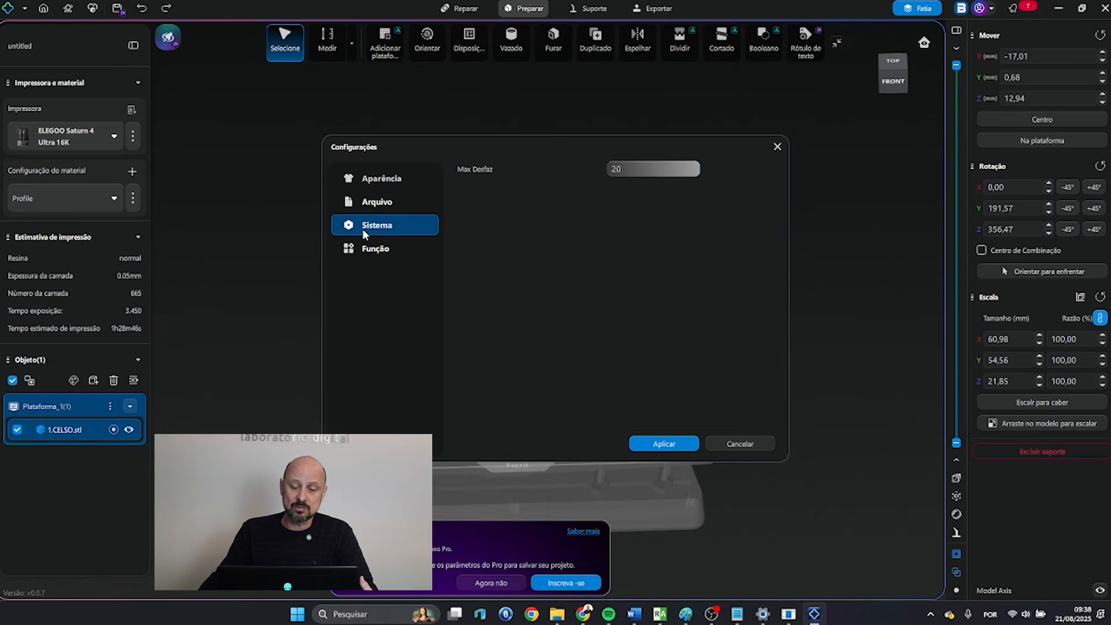
{"action": "left_click", "coordinate": [388, 252]}
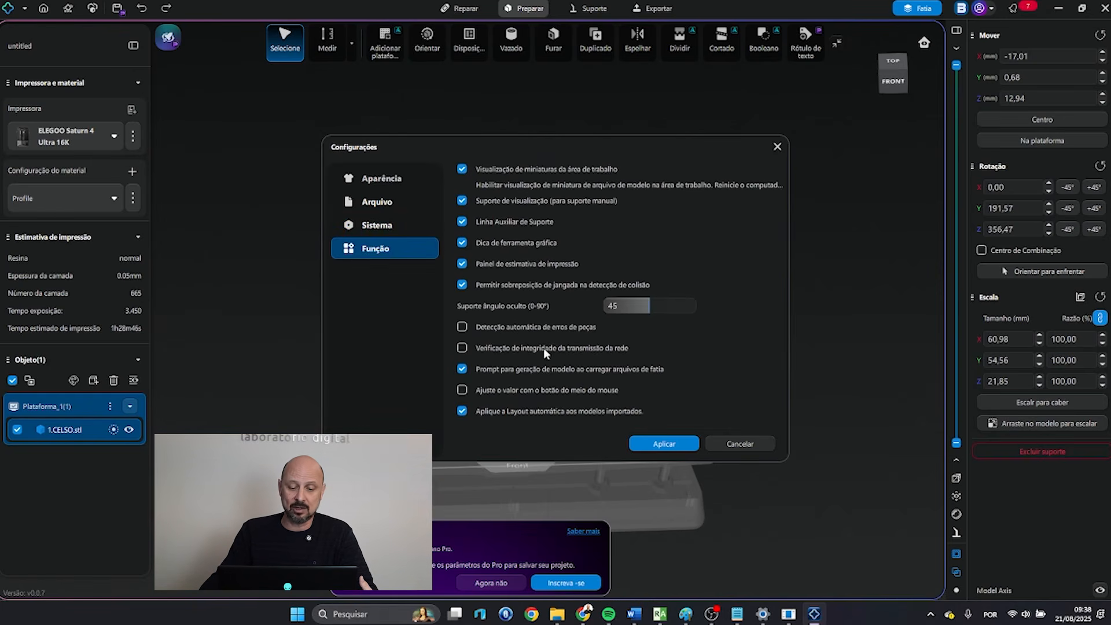
{"action": "scroll", "coordinate": [544, 348], "scroll_direction": "down", "scroll_amount": 1}
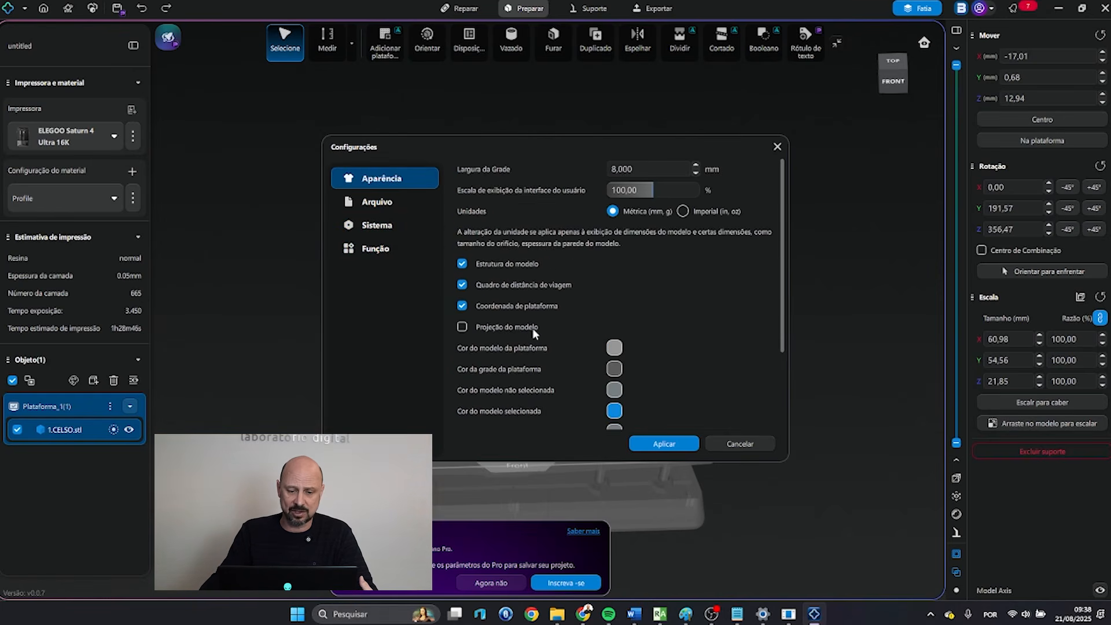
Step: Select the flexible interaction mode for the function bar in the appearance settings, and close the configuration without applying it
{"action": "scroll", "coordinate": [557, 298], "scroll_direction": "down", "scroll_amount": 5}
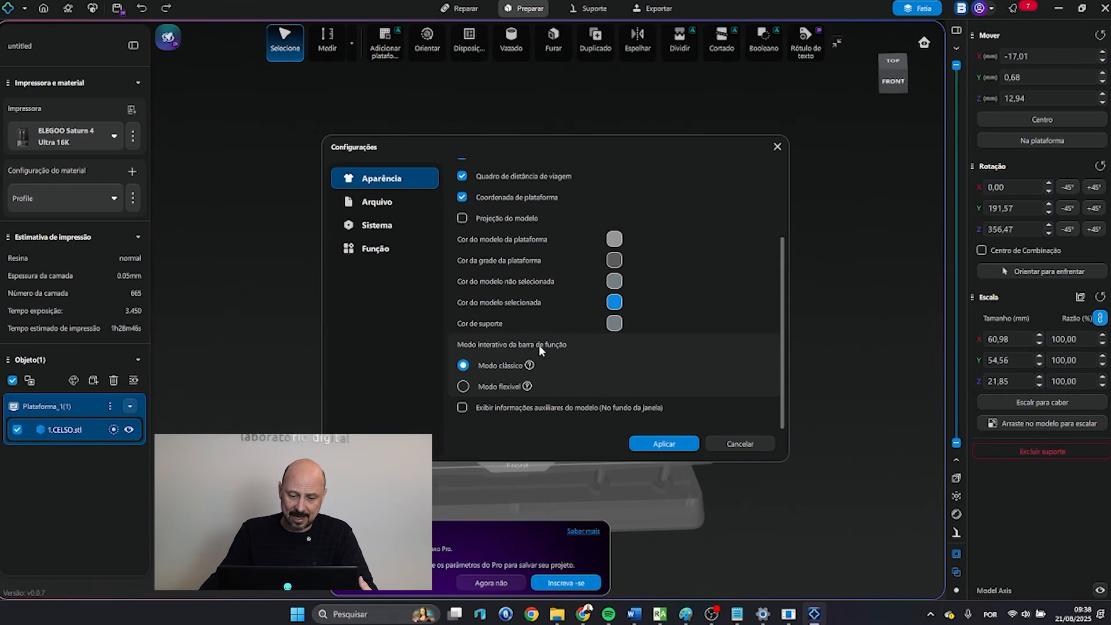
{"action": "left_click", "coordinate": [463, 386]}
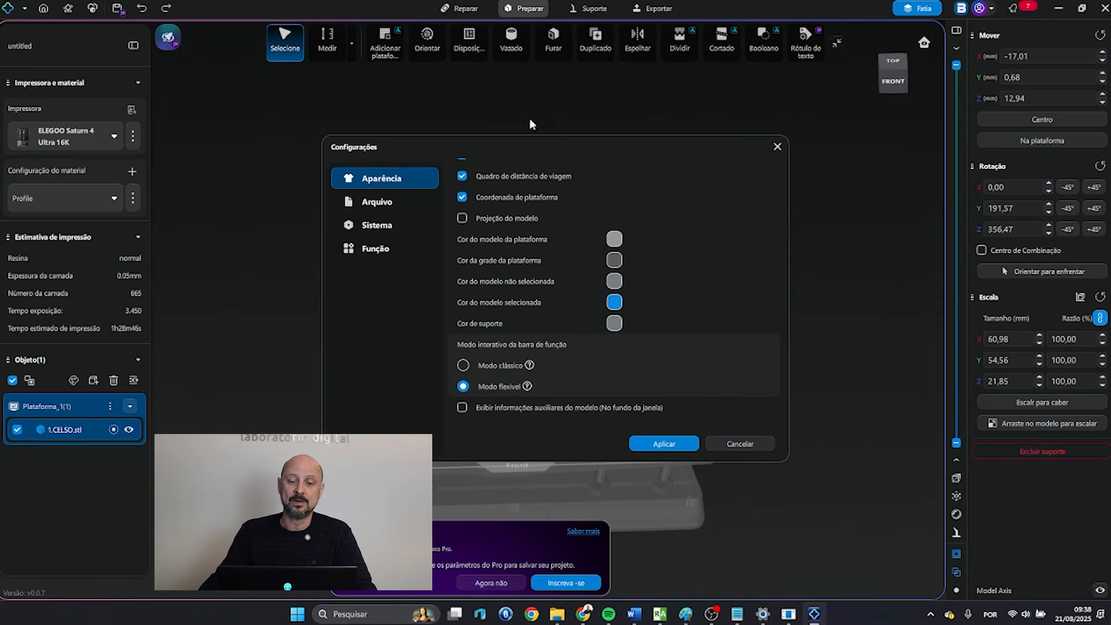
{"action": "left_click", "coordinate": [777, 147]}
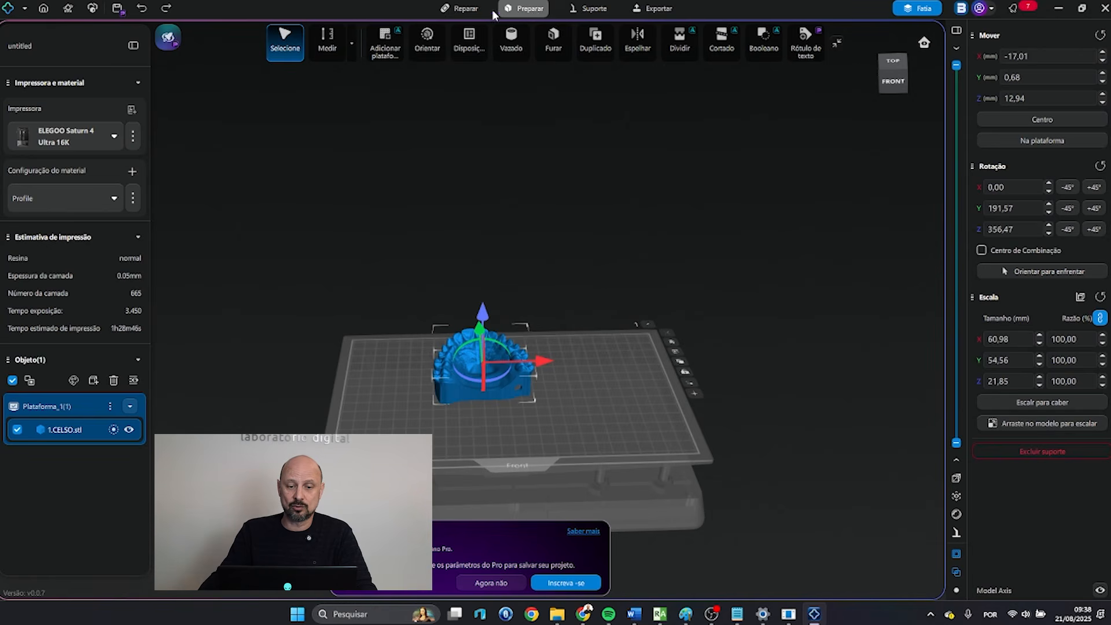
Step: Visit the export, preparation and support workspaces, finishing in the repair workspace
{"action": "left_click", "coordinate": [635, 9]}
{"action": "left_click", "coordinate": [542, 8]}
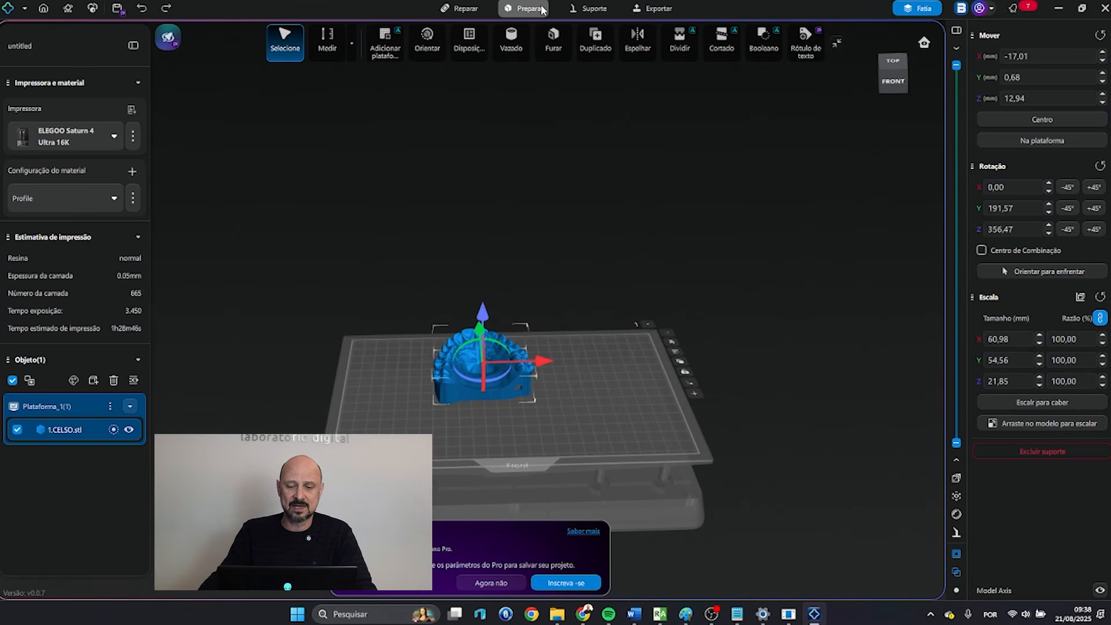
{"action": "left_click", "coordinate": [579, 9]}
{"action": "left_click", "coordinate": [533, 8]}
{"action": "left_click", "coordinate": [459, 10]}
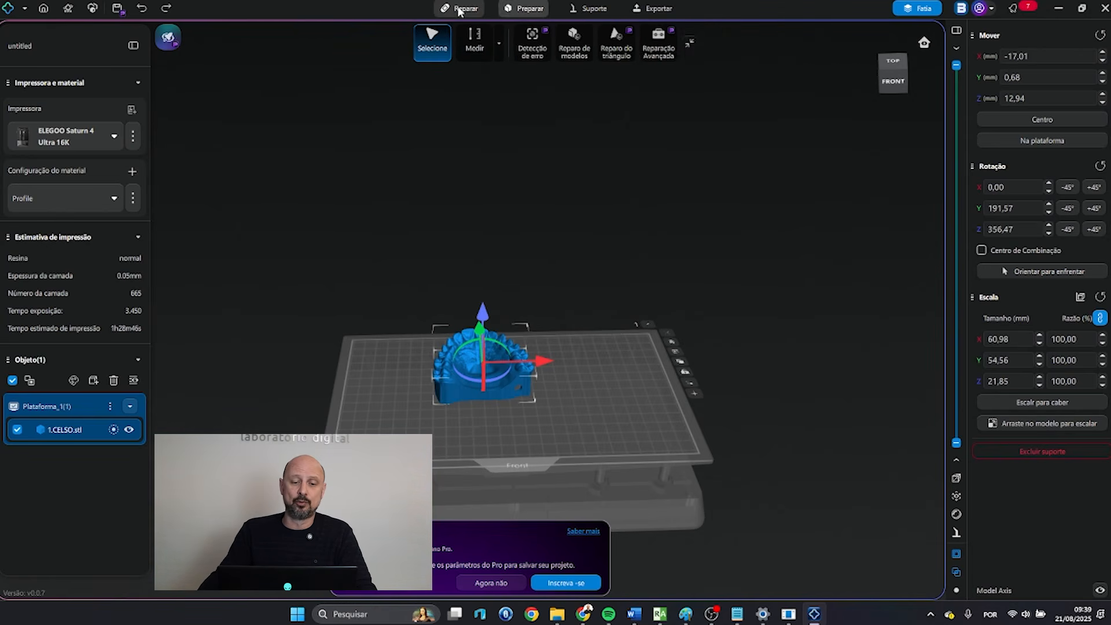
Step: Compare the tool sets of the preparation, repair and support workspaces, finishing in the support workspace
{"action": "left_click", "coordinate": [531, 9]}
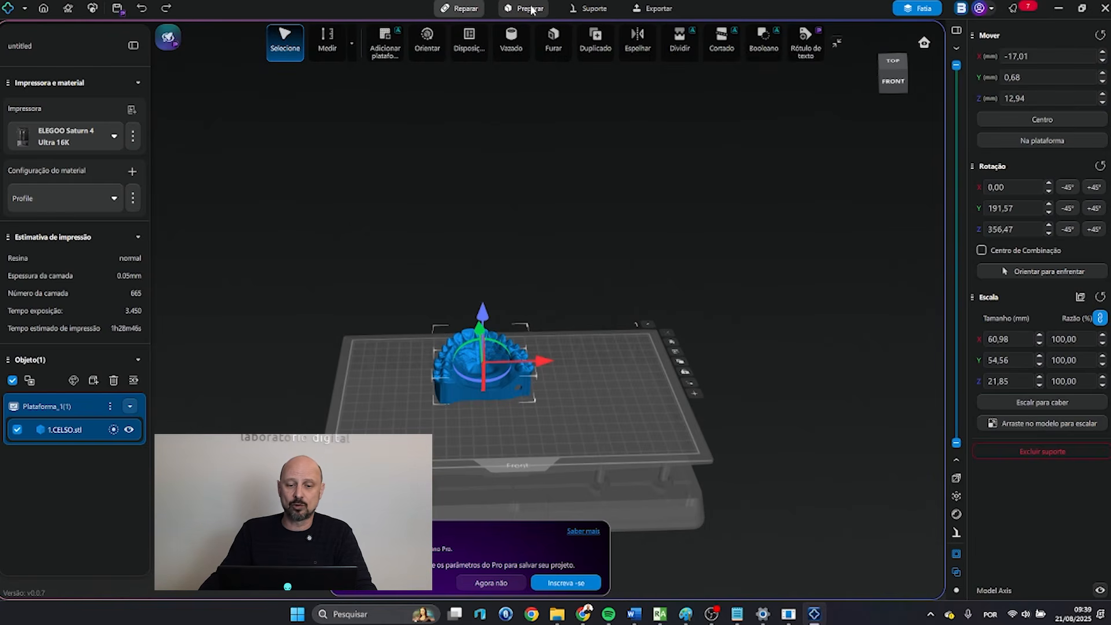
{"action": "left_click", "coordinate": [602, 8]}
{"action": "left_click", "coordinate": [538, 8]}
{"action": "left_click", "coordinate": [463, 9]}
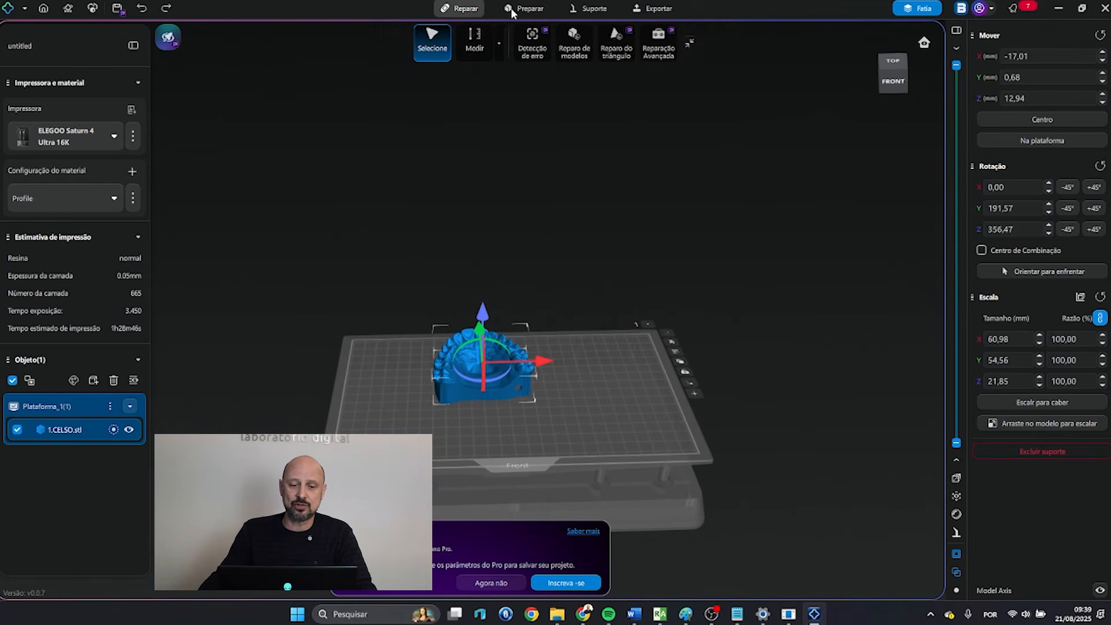
{"action": "left_click", "coordinate": [530, 9]}
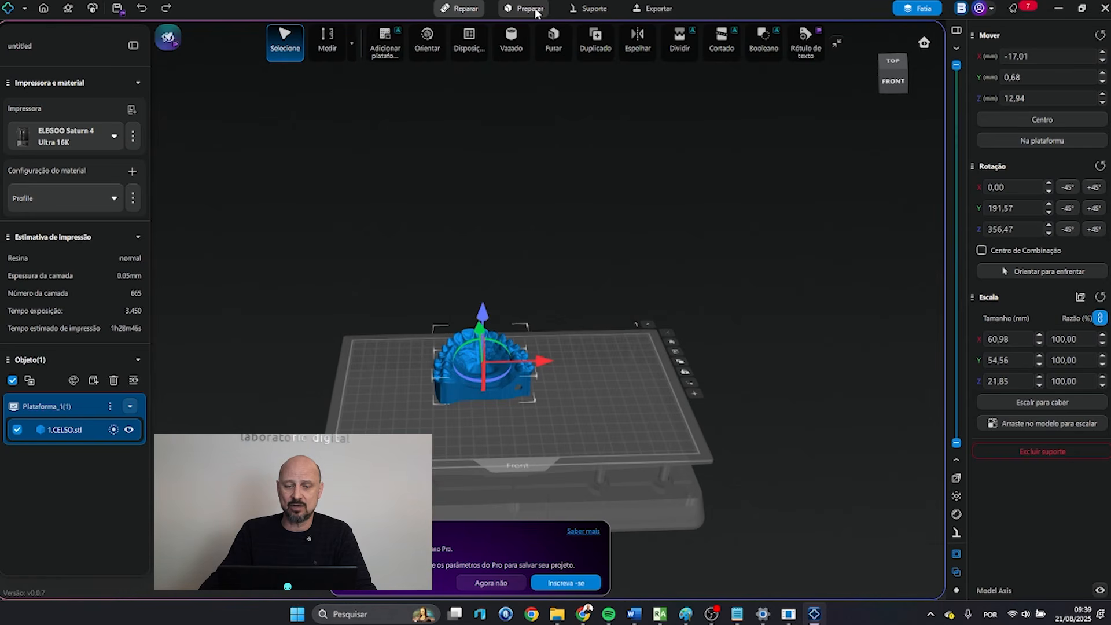
{"action": "left_click", "coordinate": [588, 9]}
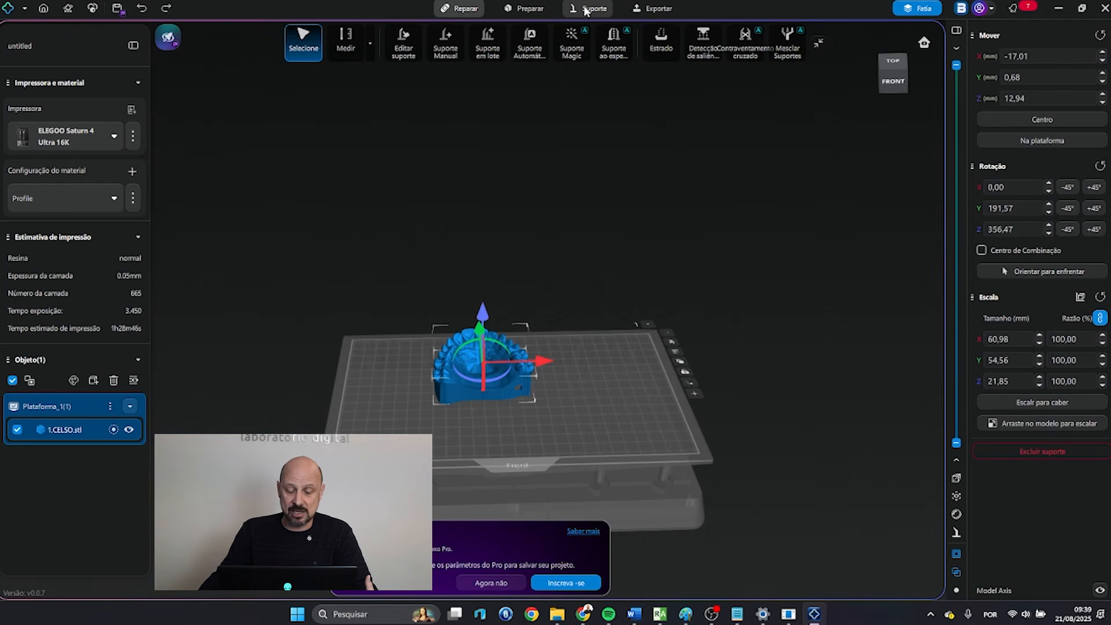
{"action": "left_click", "coordinate": [585, 9]}
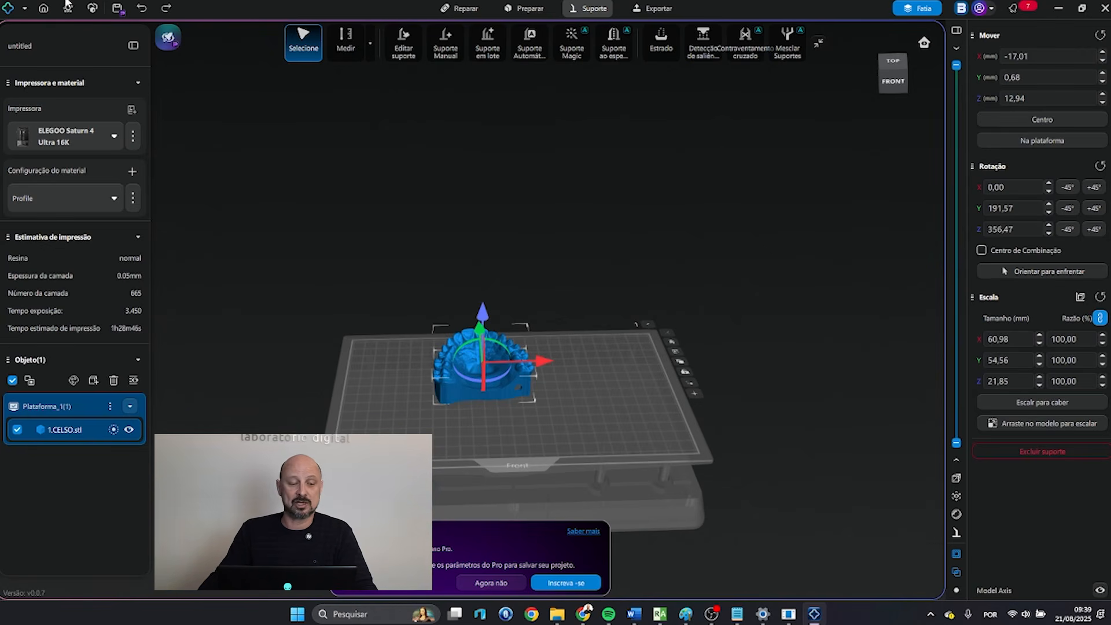
Step: Review the classic and flexible function bar modes in the appearance settings, and close the configuration without changing anything
{"action": "left_click", "coordinate": [9, 8]}
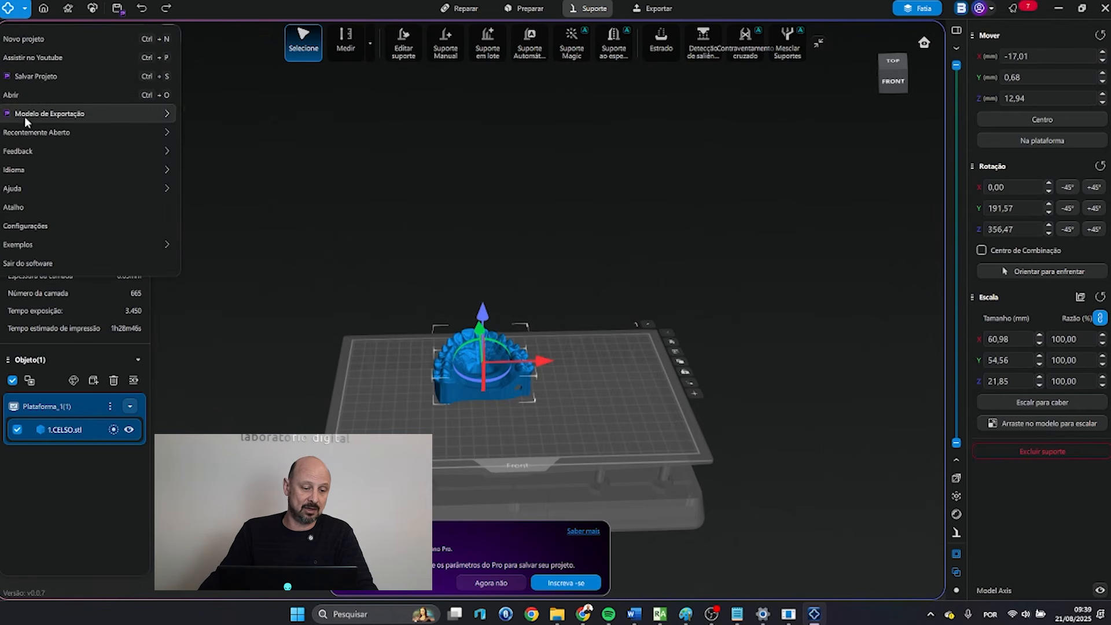
{"action": "left_click", "coordinate": [28, 224]}
{"action": "scroll", "coordinate": [597, 300], "scroll_direction": "down", "scroll_amount": 5}
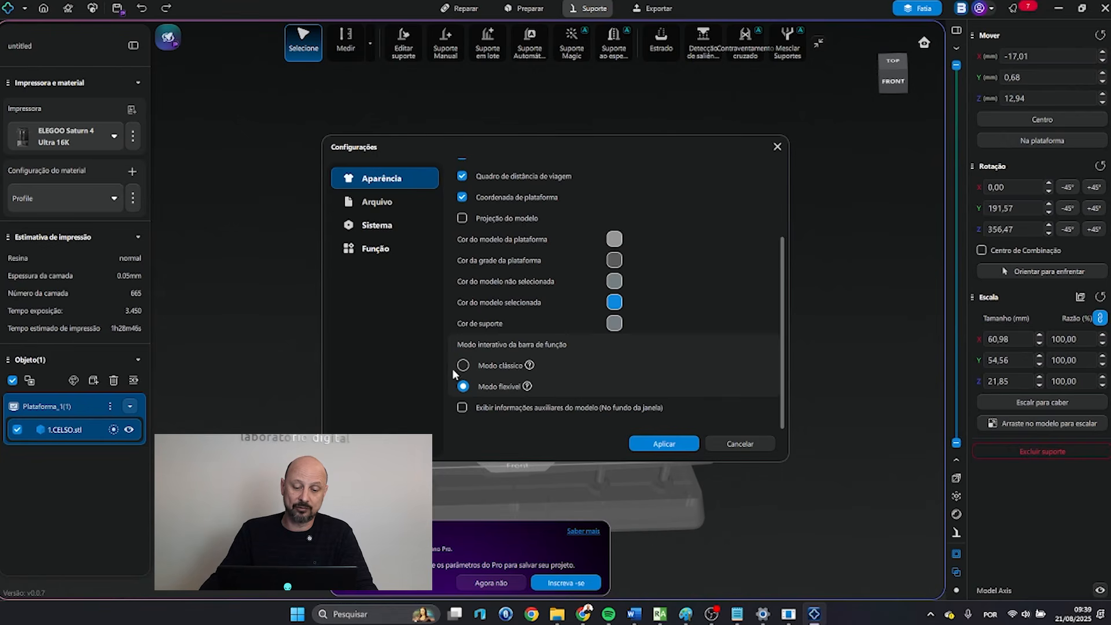
{"action": "left_click", "coordinate": [778, 147]}
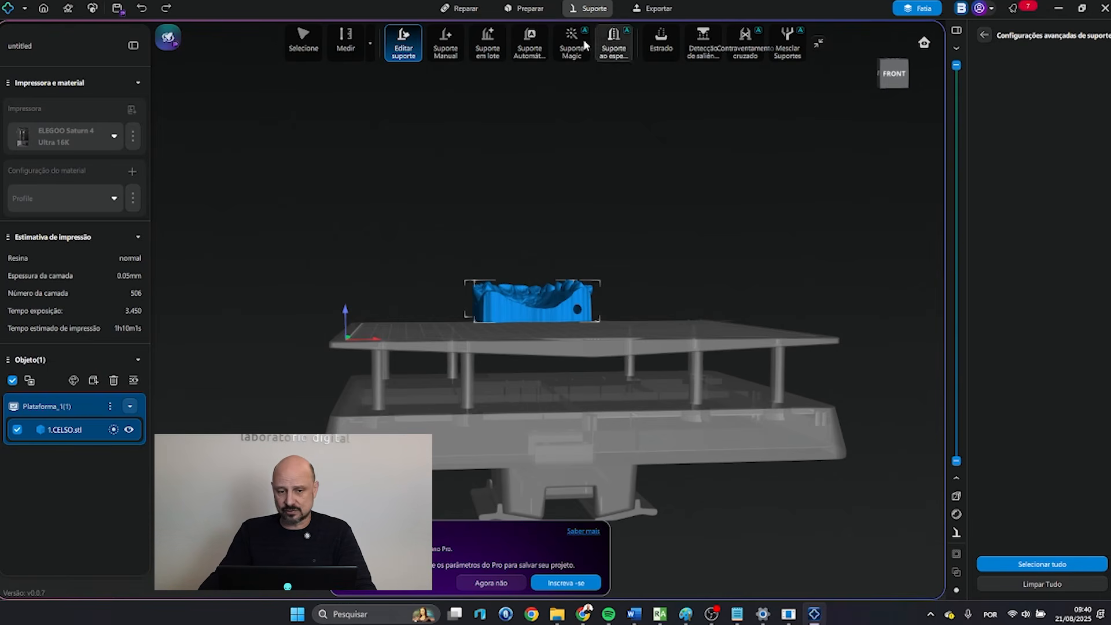
Step: View the settings of the manual, automatic and batch support tools
{"action": "left_click", "coordinate": [445, 47]}
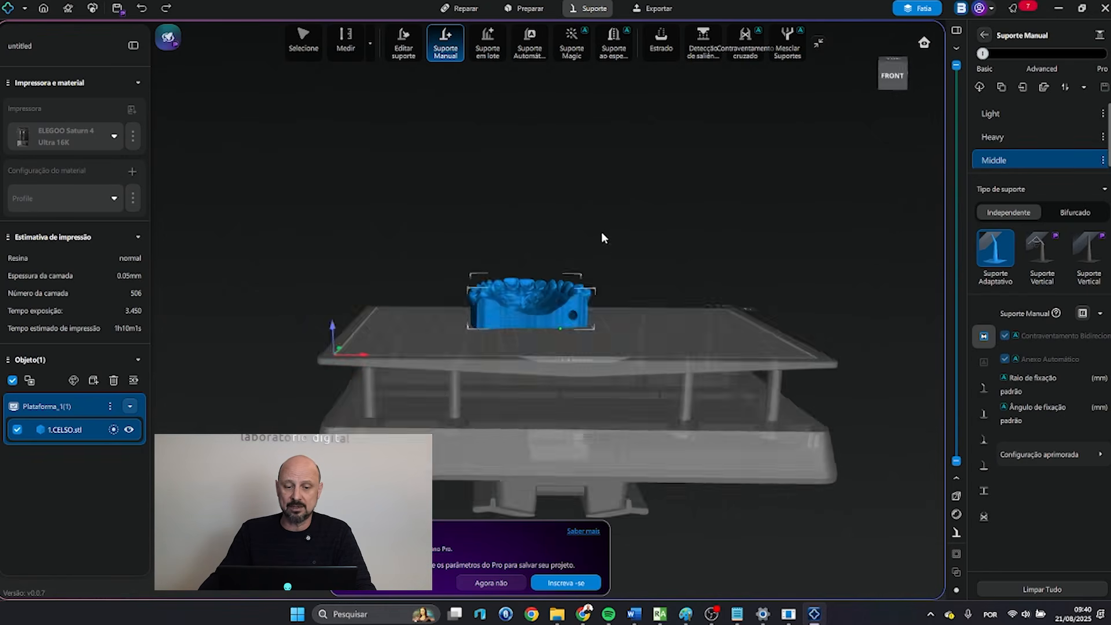
{"action": "left_click", "coordinate": [530, 47]}
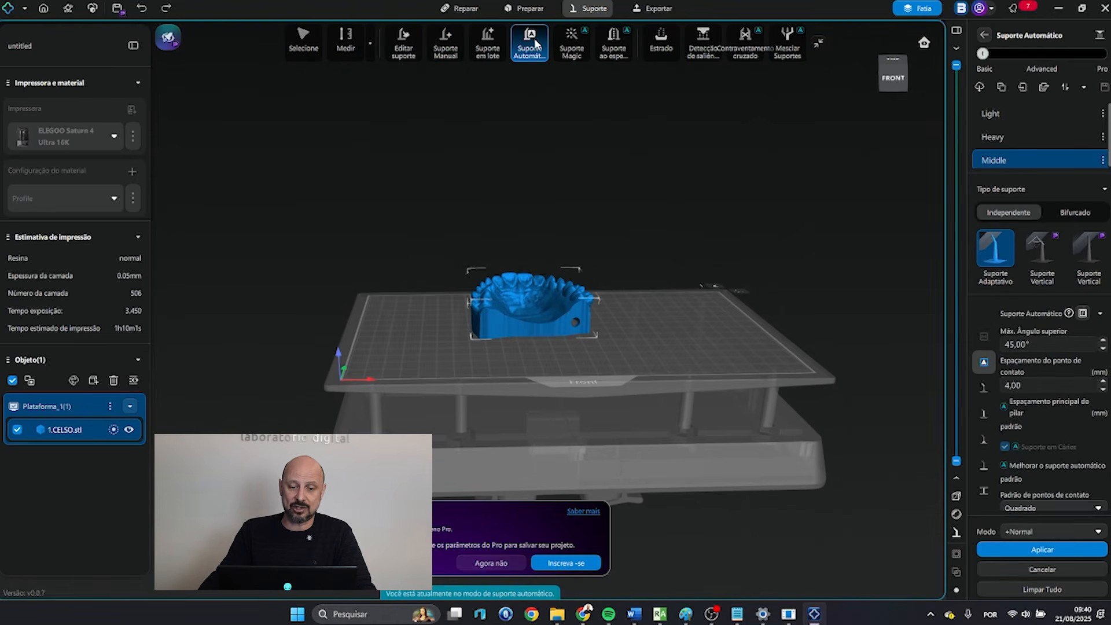
{"action": "left_click", "coordinate": [487, 48]}
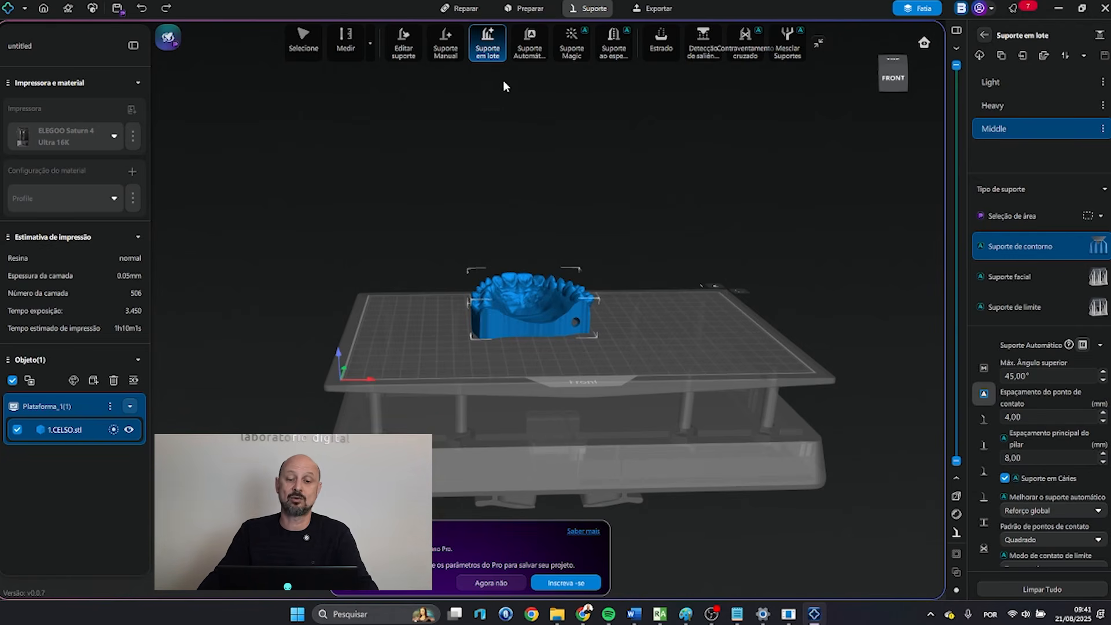
Step: Generate automatic supports under the dental model using the Middle preset, adaptive support type and +Normal mode
{"action": "left_click", "coordinate": [530, 53]}
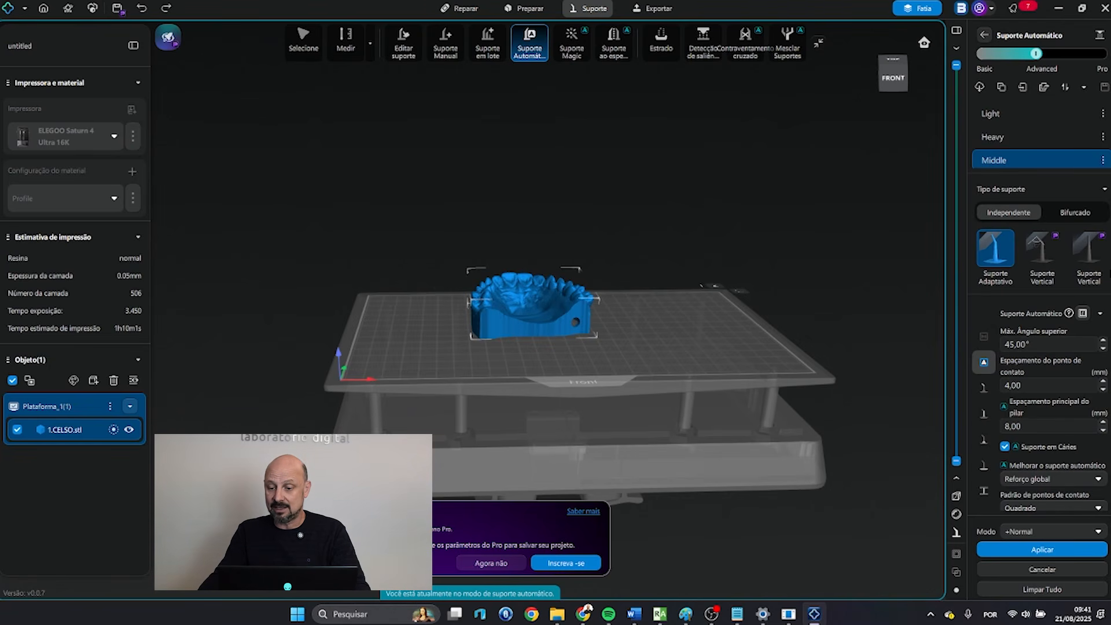
{"action": "scroll", "coordinate": [1039, 347], "scroll_direction": "down", "scroll_amount": 2}
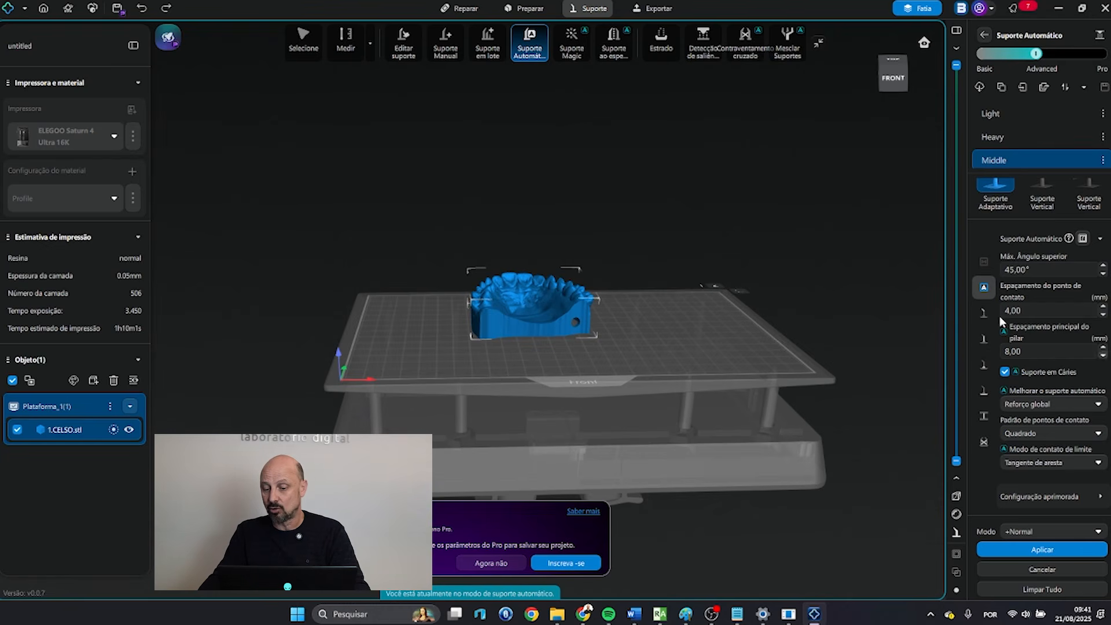
{"action": "scroll", "coordinate": [1037, 212], "scroll_direction": "up", "scroll_amount": 2}
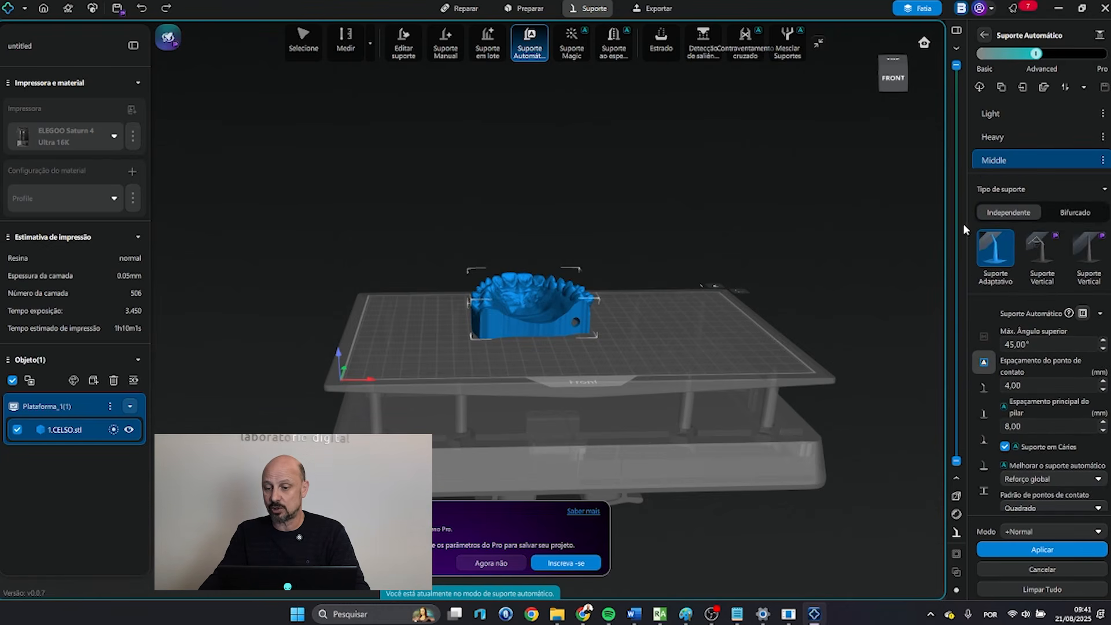
{"action": "left_click_drag", "start_coordinate": [665, 255], "coordinate": [928, 195]}
{"action": "scroll", "coordinate": [1012, 157], "scroll_direction": "down", "scroll_amount": 1}
{"action": "scroll", "coordinate": [1014, 151], "scroll_direction": "up", "scroll_amount": 1}
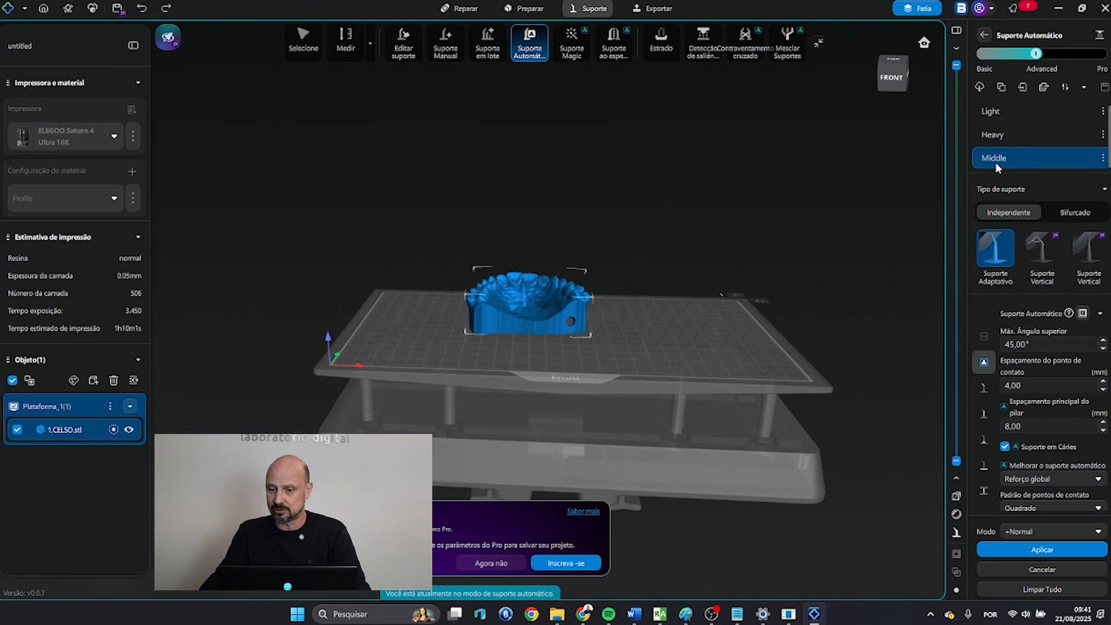
{"action": "left_click", "coordinate": [1037, 550]}
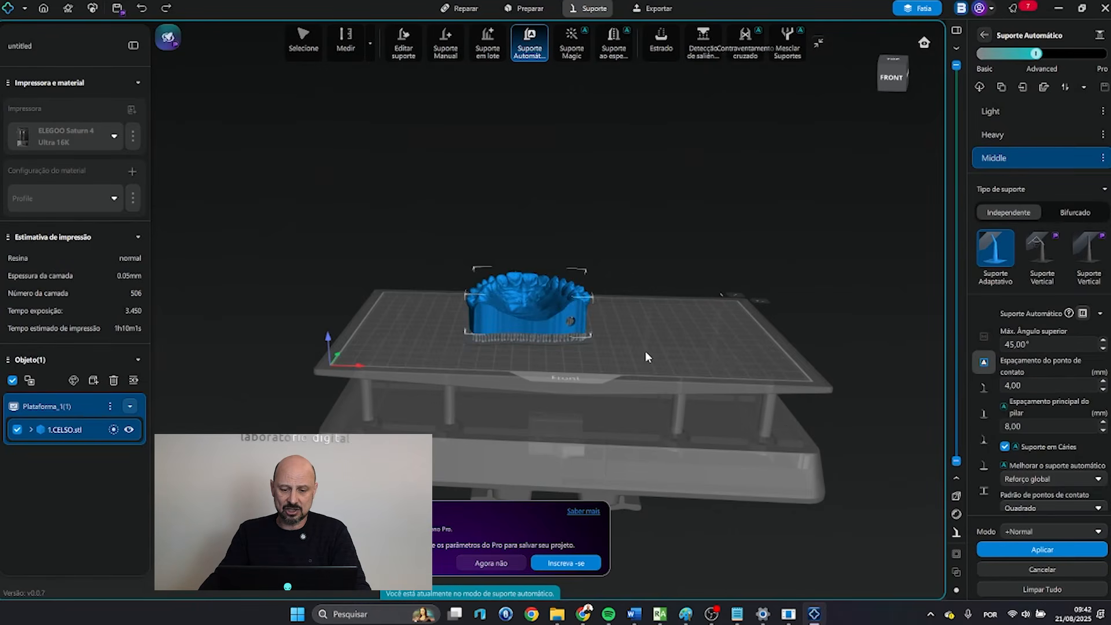
Step: Examine the generated supports beneath the dental model and view the Magic support and mirrored support settings
{"action": "left_click_drag", "start_coordinate": [645, 351], "coordinate": [620, 361]}
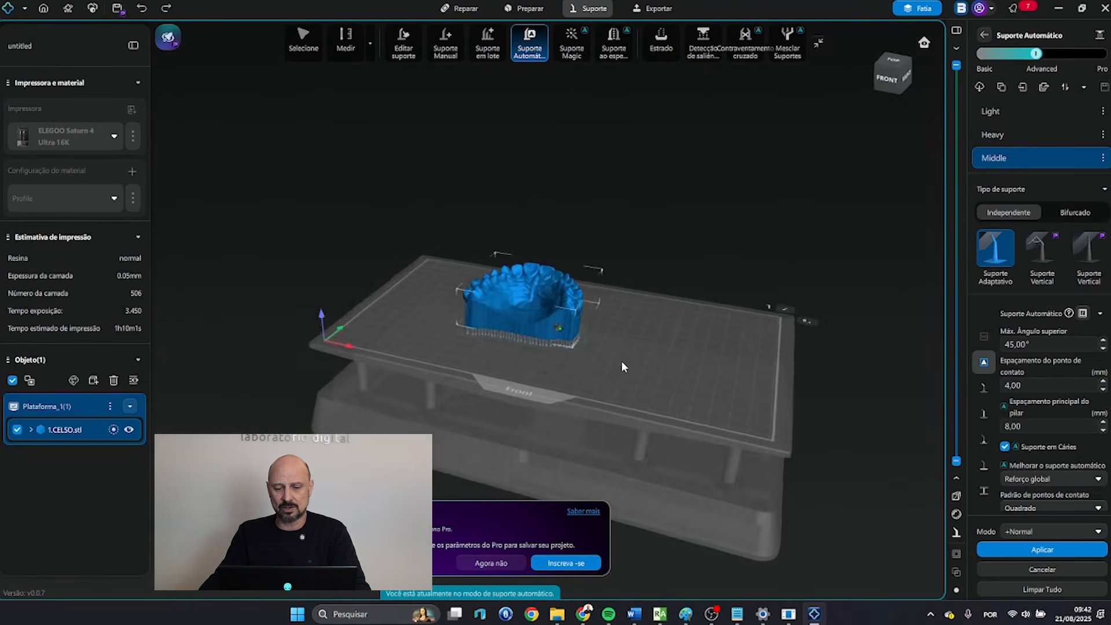
{"action": "right_click_drag", "start_coordinate": [621, 361], "coordinate": [620, 377]}
{"action": "scroll", "coordinate": [595, 399], "scroll_direction": "up", "scroll_amount": 5}
{"action": "middle_click_drag", "start_coordinate": [553, 363], "coordinate": [634, 358]}
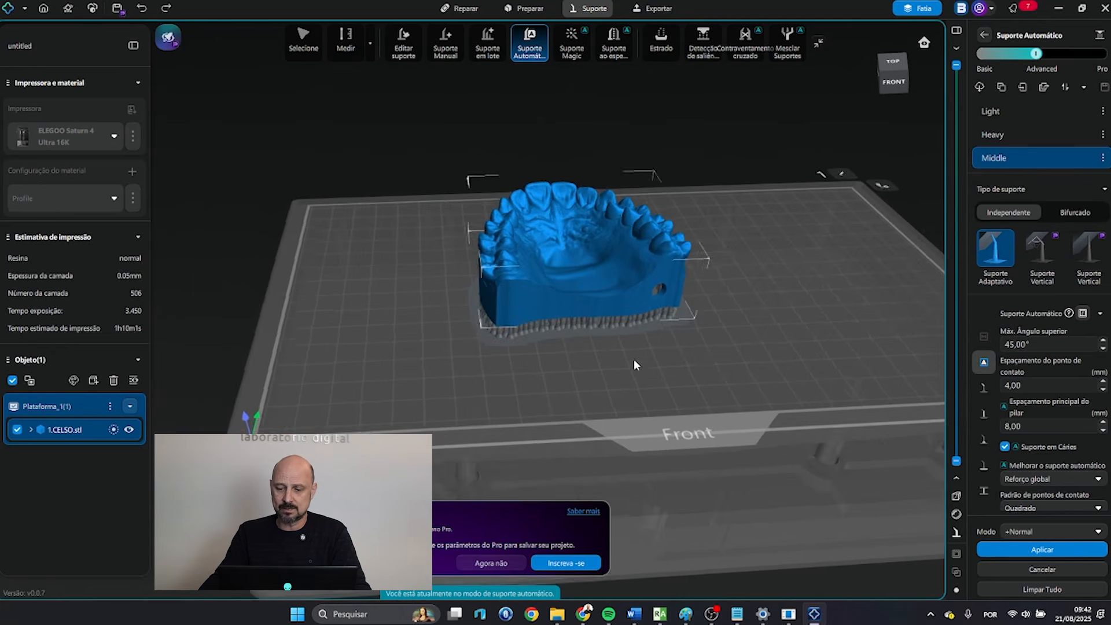
{"action": "left_click_drag", "start_coordinate": [635, 361], "coordinate": [621, 353]}
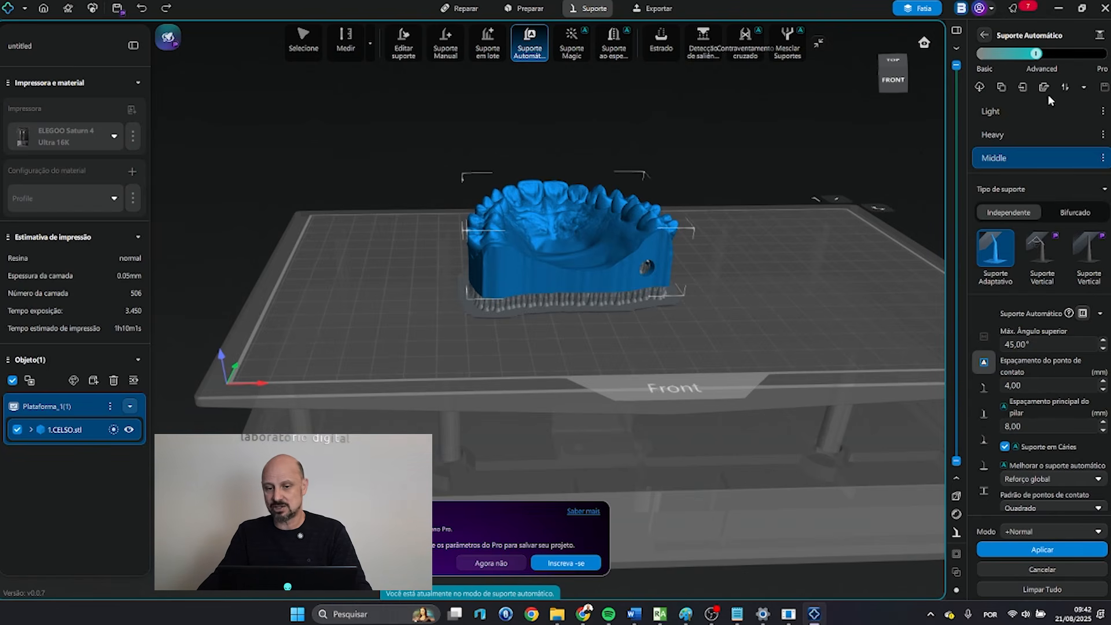
{"action": "left_click", "coordinate": [559, 52]}
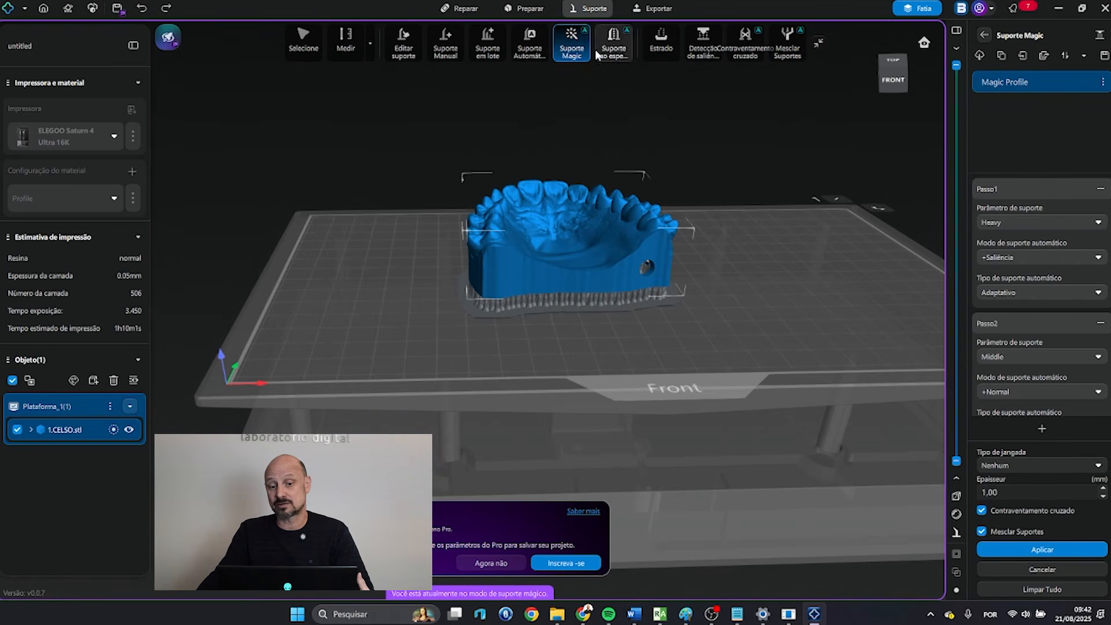
{"action": "left_click", "coordinate": [615, 46]}
{"action": "left_click", "coordinate": [570, 47]}
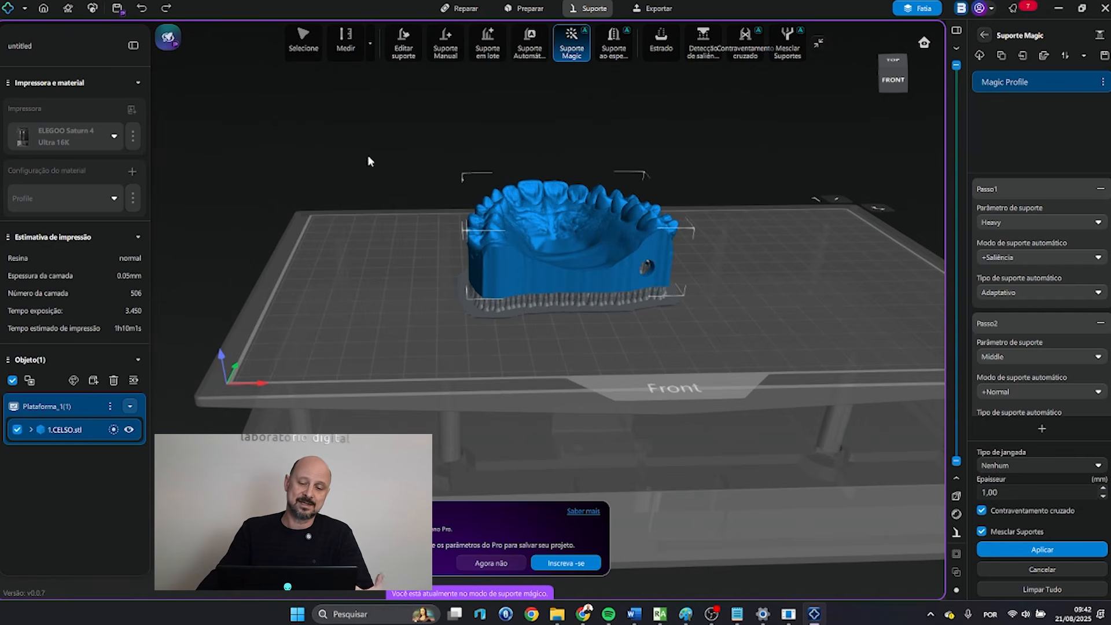
Step: Slice the supported dental model and browse its layers in the slice preview, stopping at layer 225
{"action": "mouse_move", "coordinate": [671, 324]}
{"action": "right_mouse_down"}
{"action": "mouse_move", "coordinate": [680, 356]}
{"action": "mouse_move", "coordinate": [665, 338]}
{"action": "right_mouse_up"}
{"action": "scroll", "coordinate": [665, 338], "scroll_direction": "down", "scroll_amount": 4}
{"action": "middle_click_drag", "start_coordinate": [665, 338], "coordinate": [625, 325]}
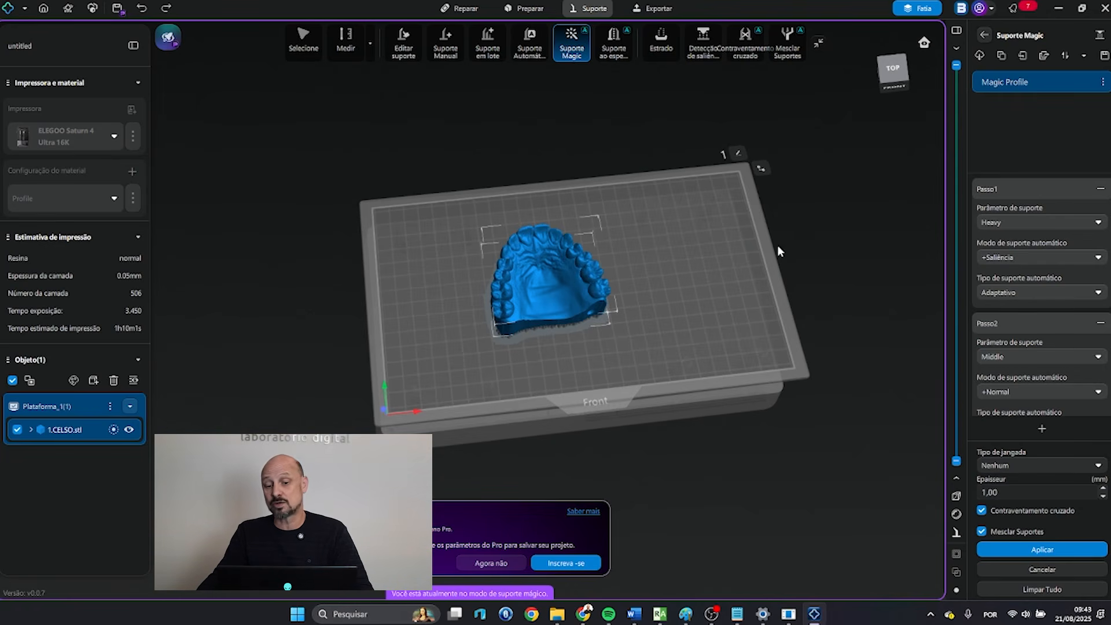
{"action": "scroll", "coordinate": [667, 268], "scroll_direction": "up", "scroll_amount": 1}
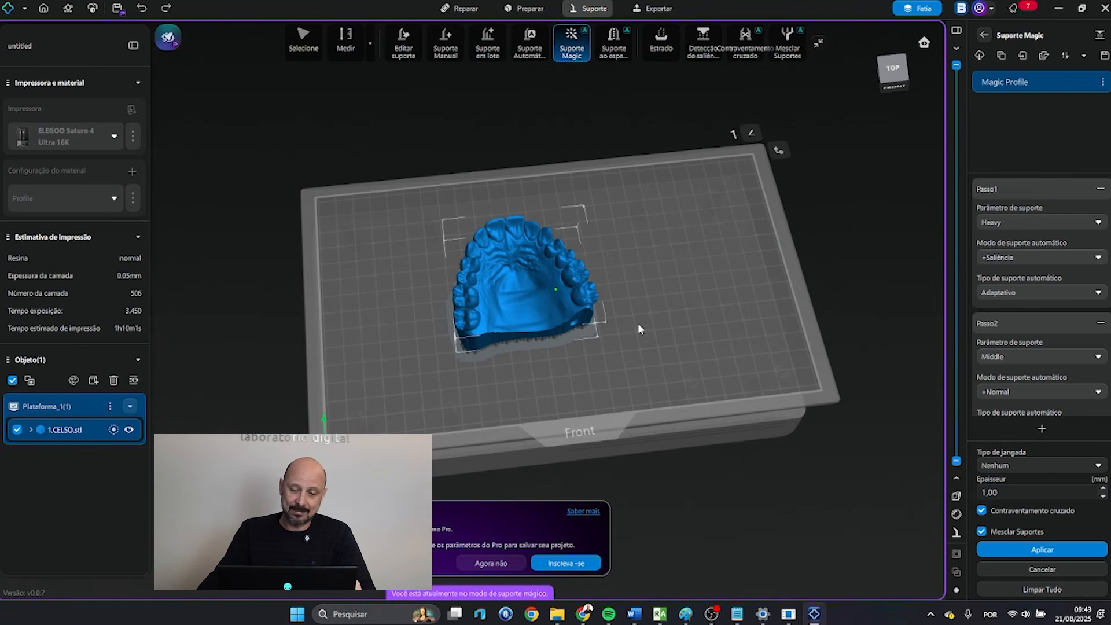
{"action": "left_click_drag", "start_coordinate": [639, 329], "coordinate": [638, 320]}
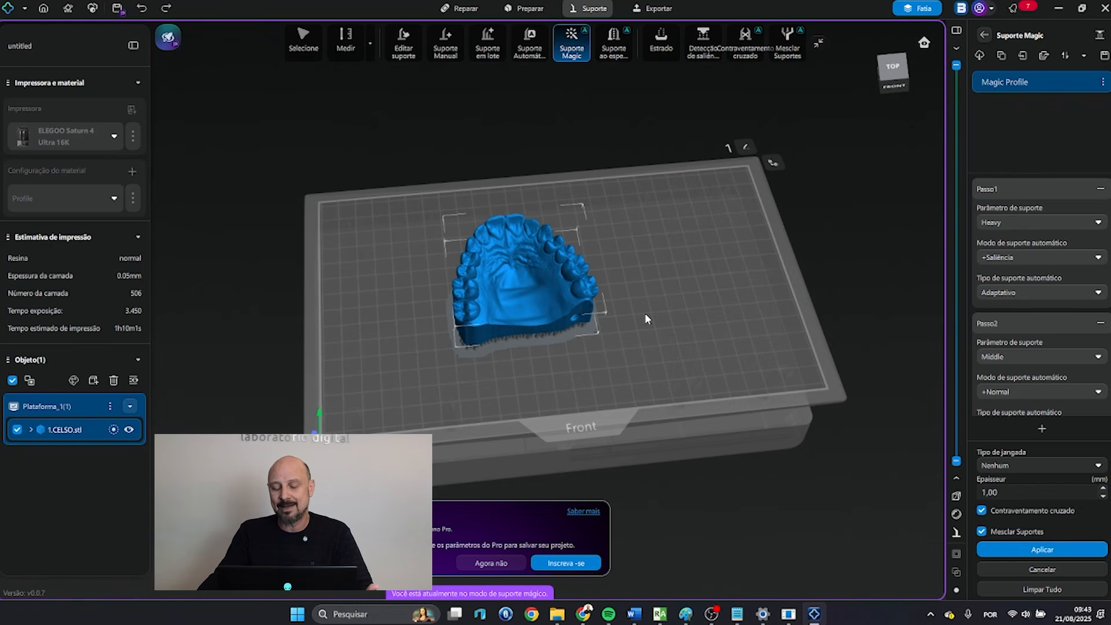
{"action": "right_click_drag", "start_coordinate": [664, 396], "coordinate": [638, 373]}
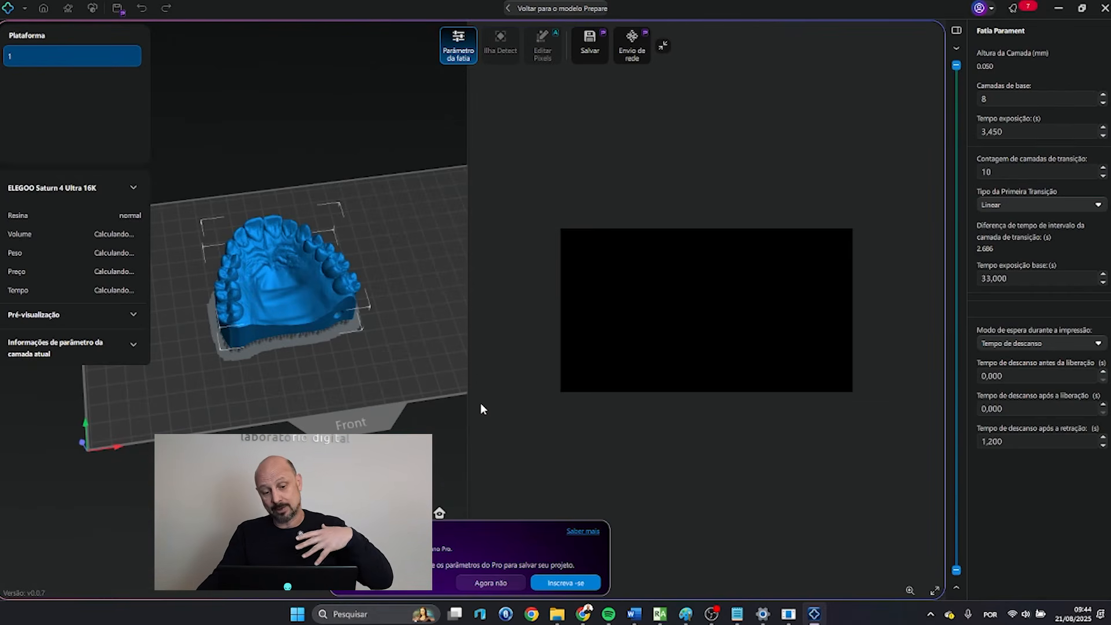
{"action": "left_click_drag", "start_coordinate": [956, 527], "coordinate": [956, 331]}
{"action": "left_click_drag", "start_coordinate": [949, 281], "coordinate": [949, 347]}
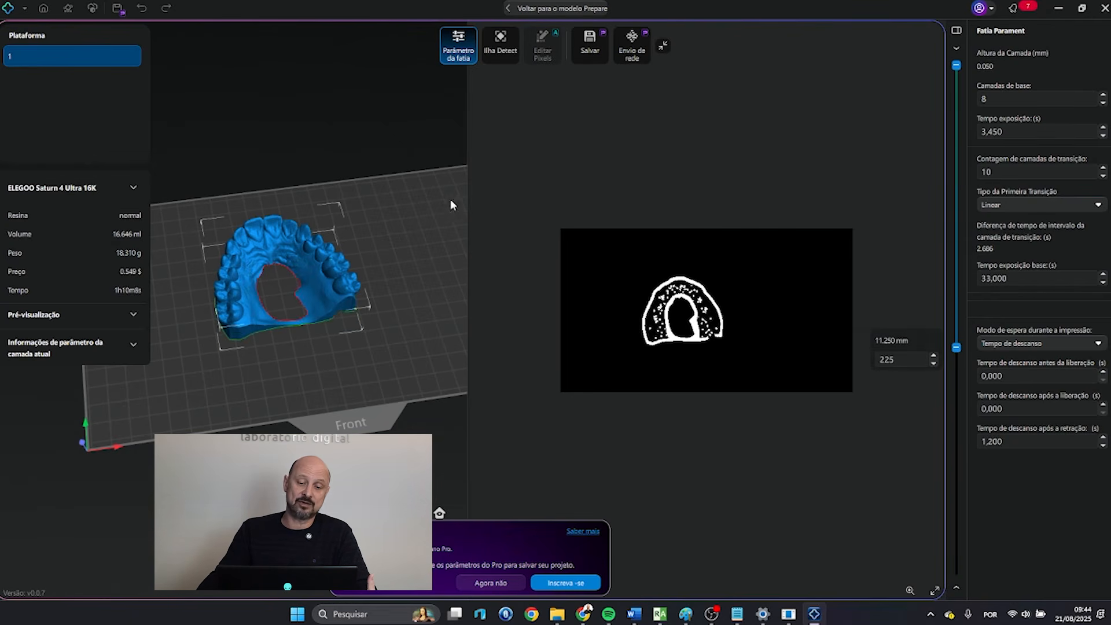
Step: Run island detection on the sliced file and inspect the model's cross-section at different layers
{"action": "left_click", "coordinate": [502, 44]}
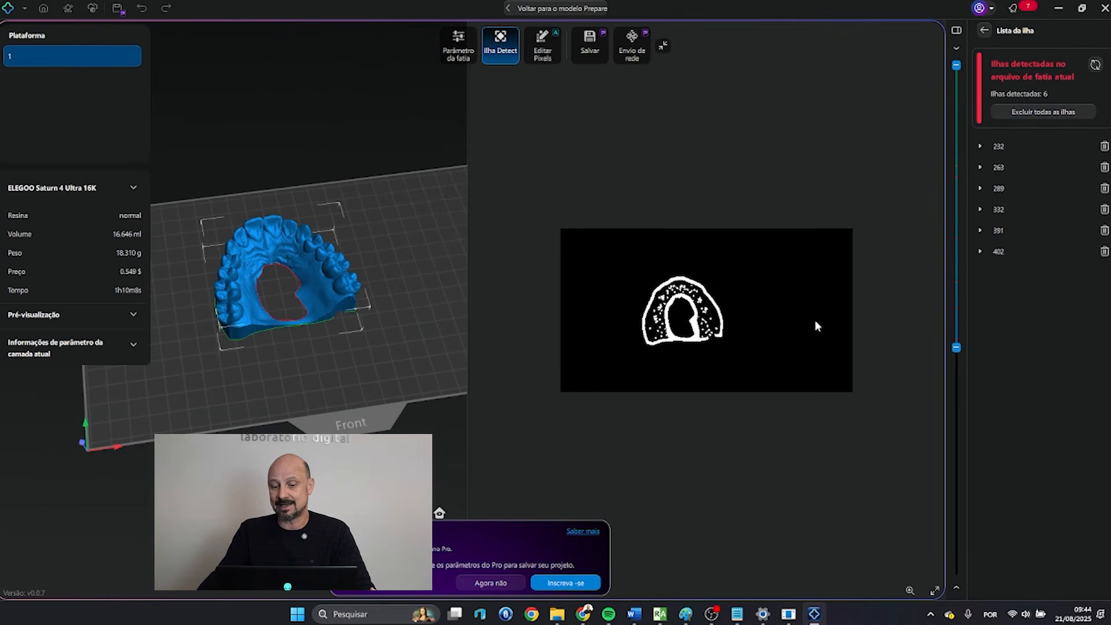
{"action": "left_click_drag", "start_coordinate": [957, 349], "coordinate": [958, 231]}
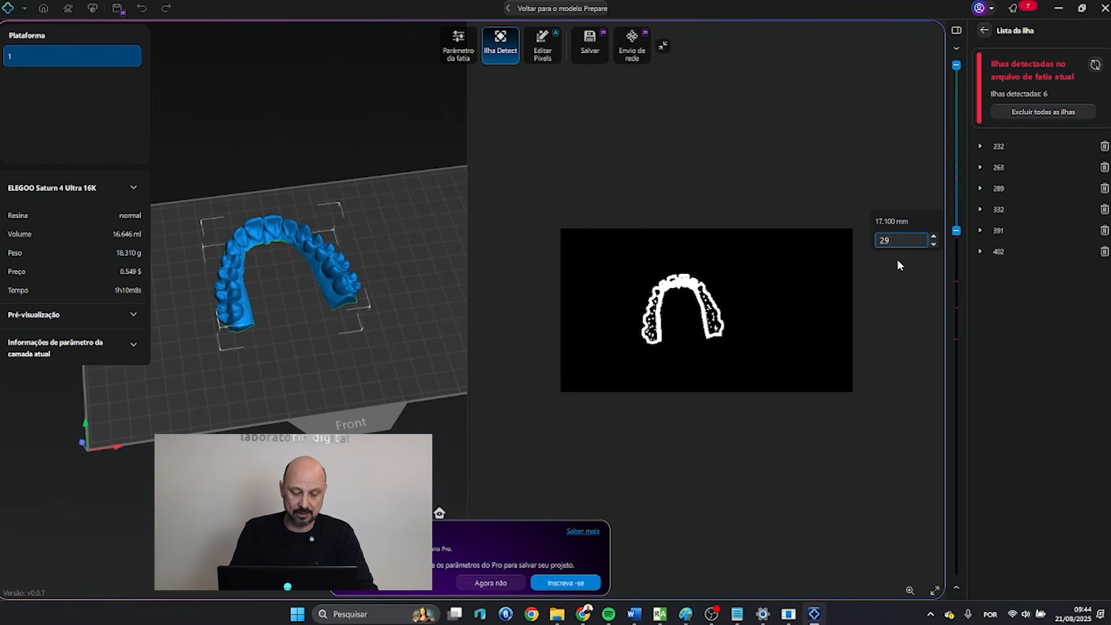
{"action": "key", "text": "Return"}
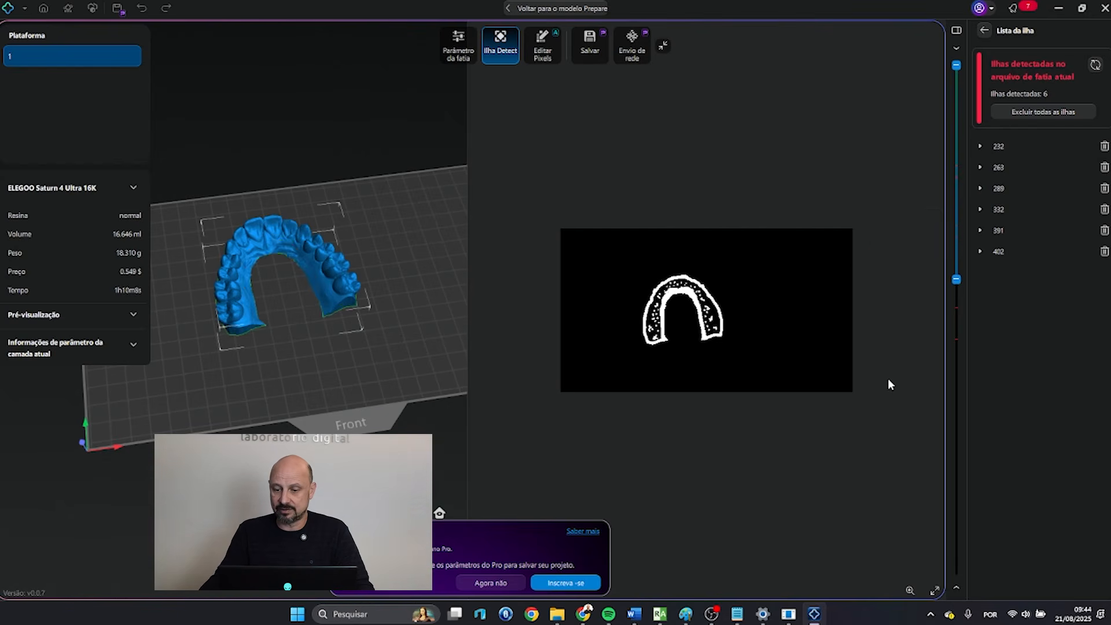
{"action": "right_click_drag", "start_coordinate": [345, 339], "coordinate": [344, 206]}
{"action": "scroll", "coordinate": [292, 249], "scroll_direction": "up", "scroll_amount": 3}
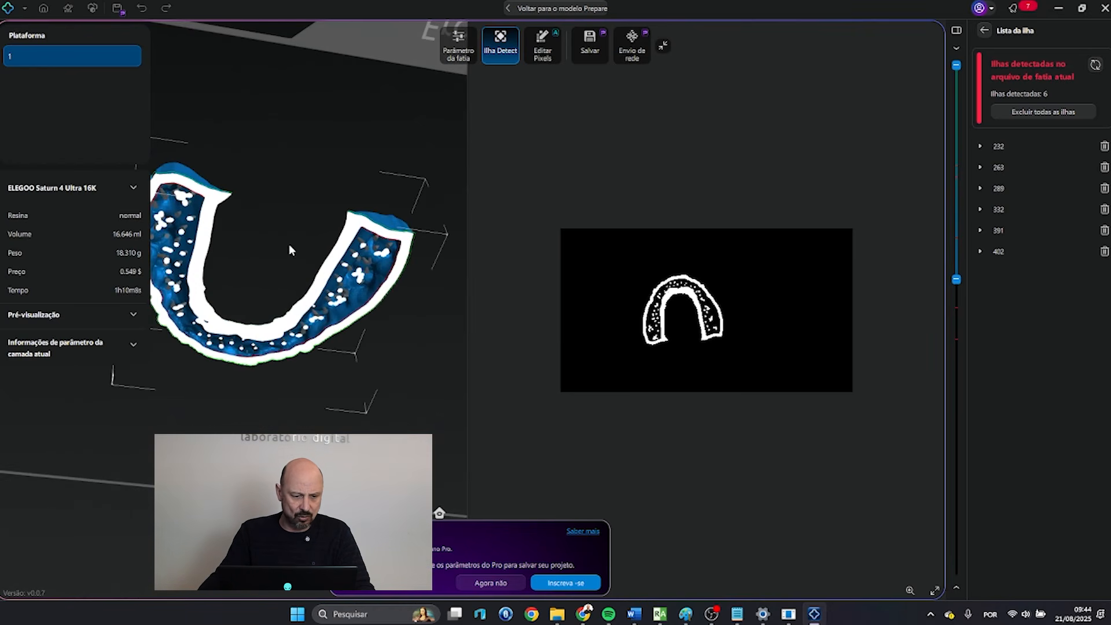
{"action": "right_click_drag", "start_coordinate": [327, 298], "coordinate": [443, 460]}
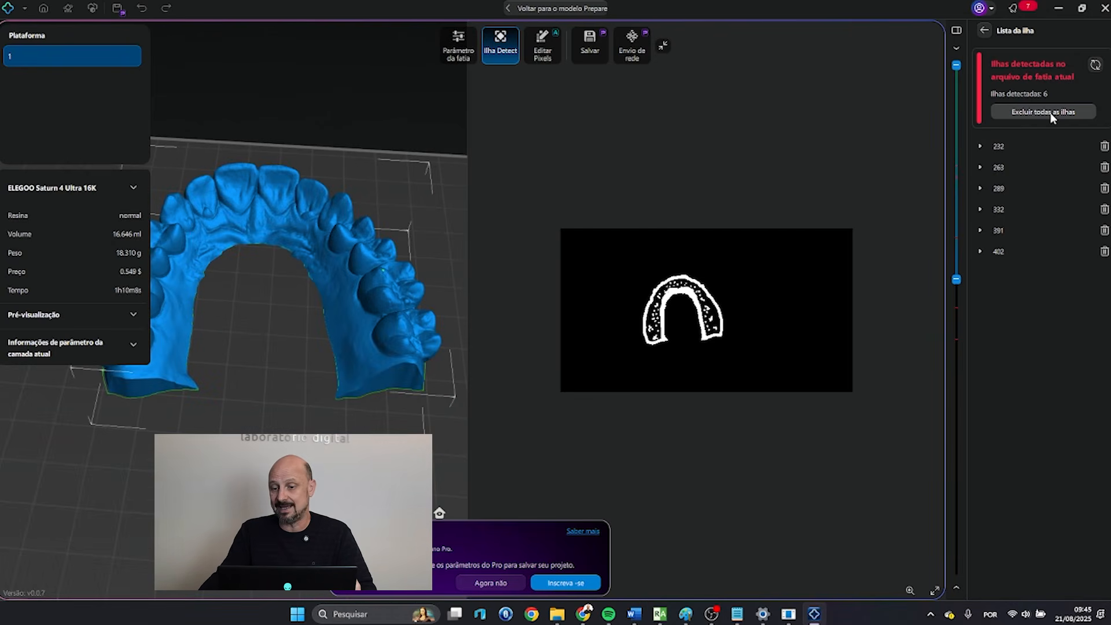
Step: Delete all detected islands from the sliced file and check the layer preview
{"action": "scroll", "coordinate": [688, 197], "scroll_direction": "down", "scroll_amount": 1}
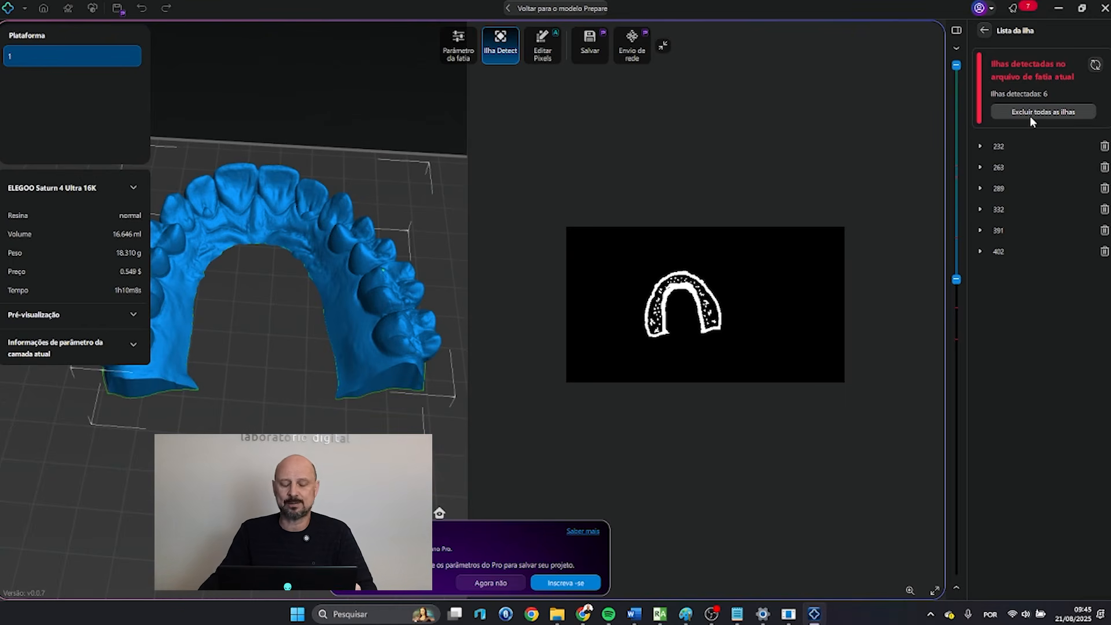
{"action": "scroll", "coordinate": [388, 286], "scroll_direction": "down", "scroll_amount": 3}
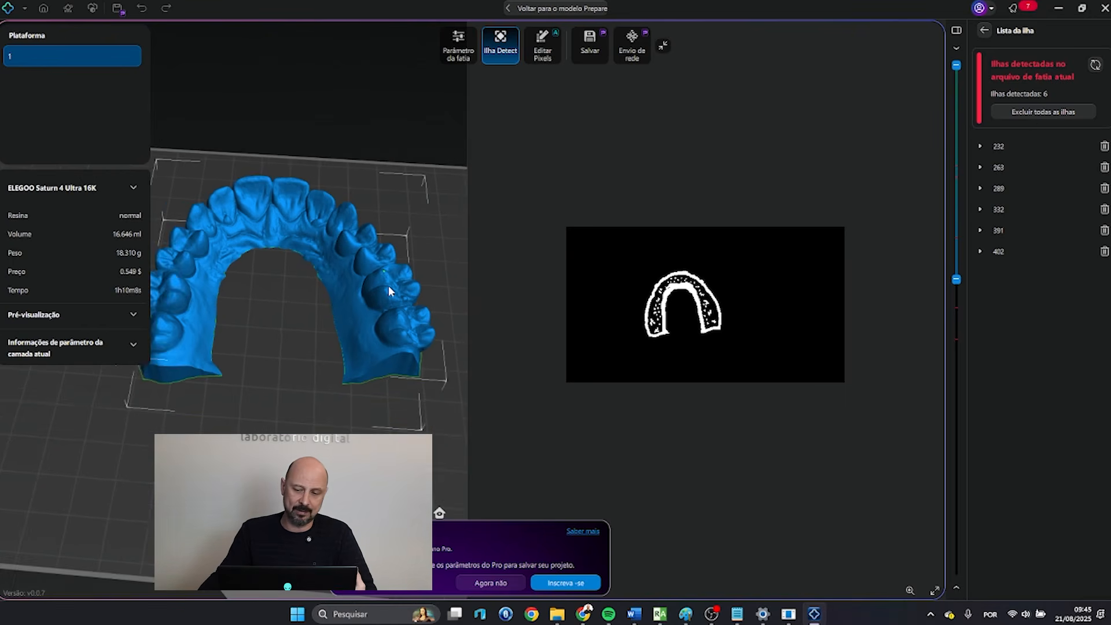
{"action": "left_click", "coordinate": [1094, 115]}
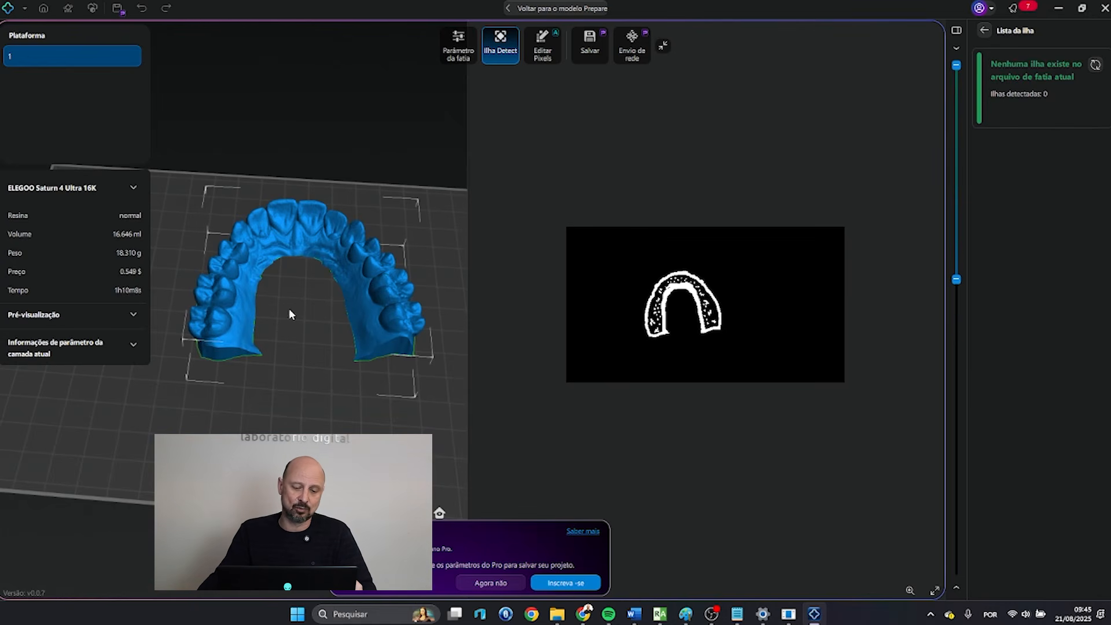
{"action": "left_click_drag", "start_coordinate": [481, 419], "coordinate": [502, 407]}
{"action": "scroll", "coordinate": [668, 335], "scroll_direction": "up", "scroll_amount": 2}
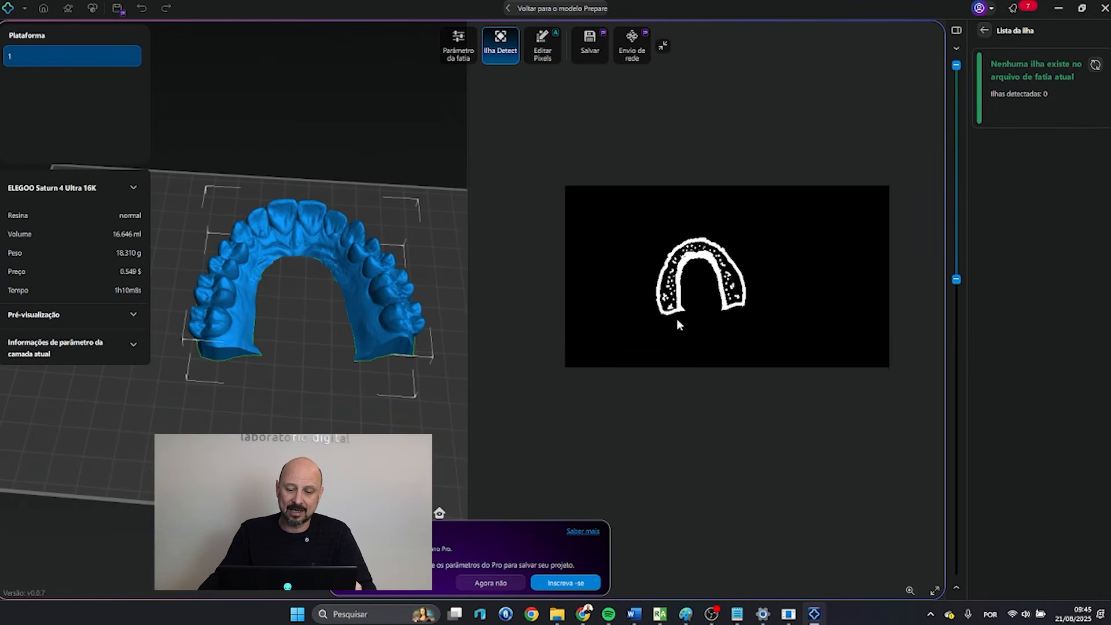
Step: Save the current platform's slice file to the desktop in .ctb format, named "teste" plus the owner's first name, and view it in its folder
{"action": "scroll", "coordinate": [678, 320], "scroll_direction": "up", "scroll_amount": 1}
{"action": "right_click_drag", "start_coordinate": [415, 392], "coordinate": [442, 422]}
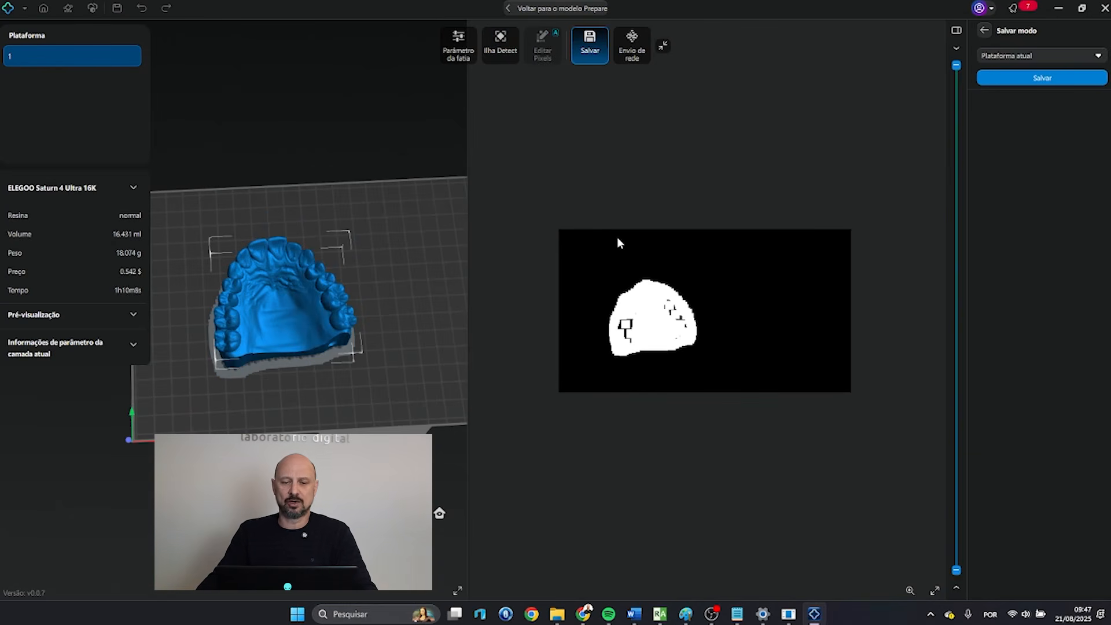
{"action": "left_click", "coordinate": [1042, 77]}
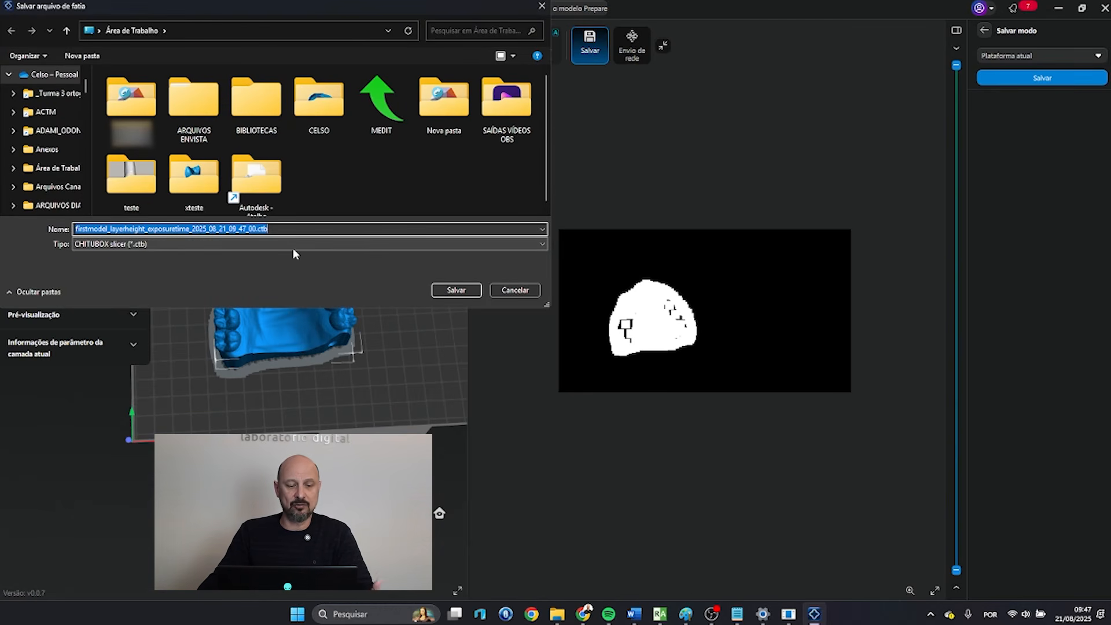
{"action": "scroll", "coordinate": [85, 80], "scroll_direction": "up", "scroll_amount": 2}
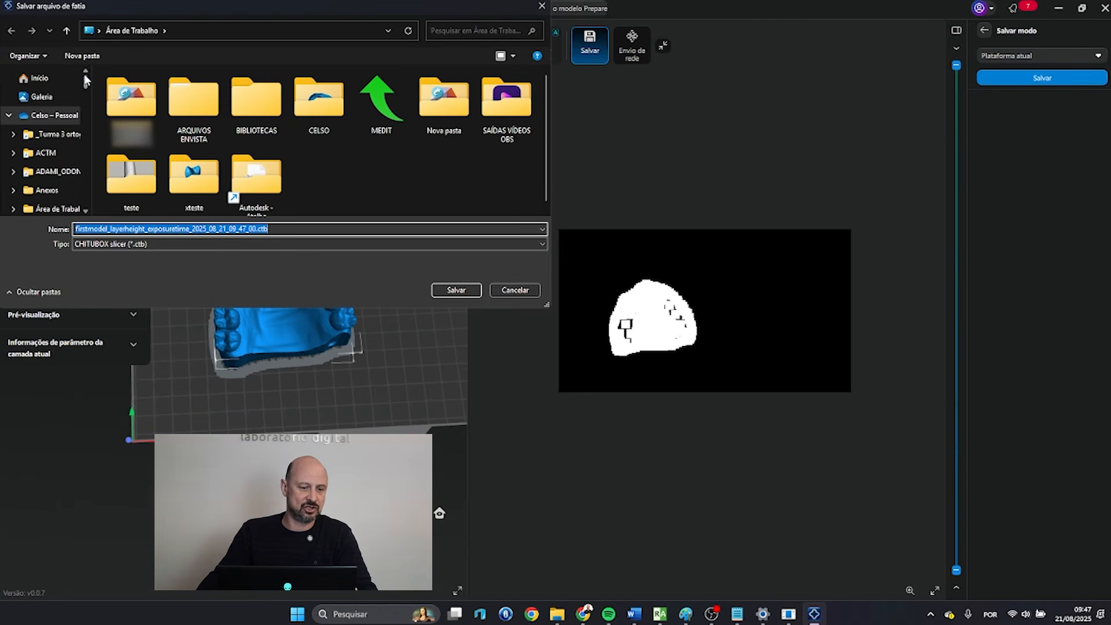
{"action": "left_click", "coordinate": [57, 81]}
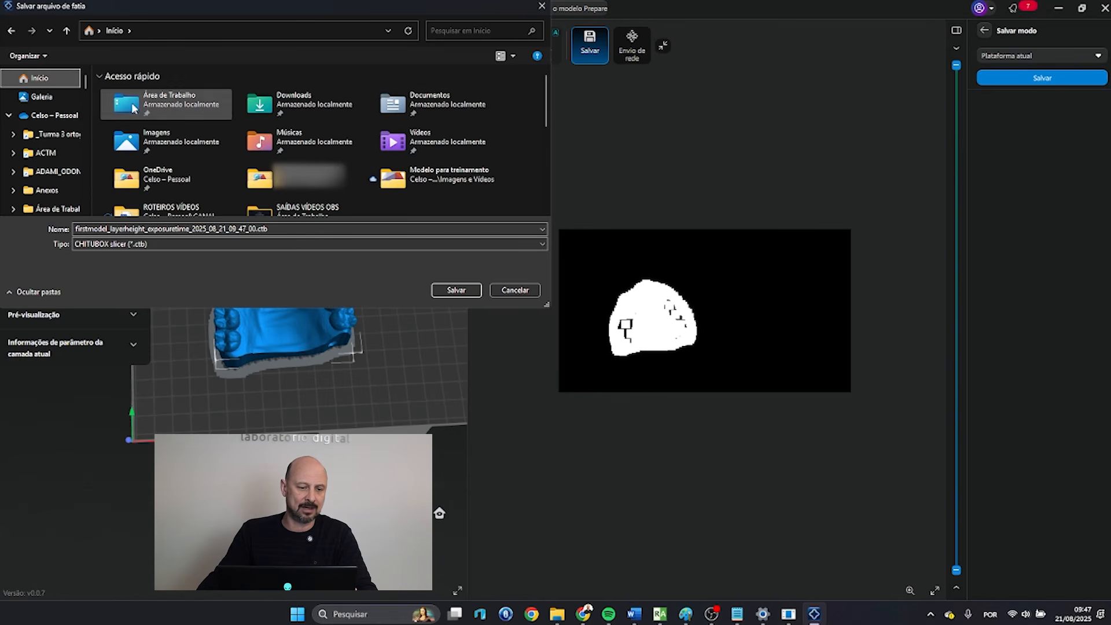
{"action": "double_click", "coordinate": [133, 109]}
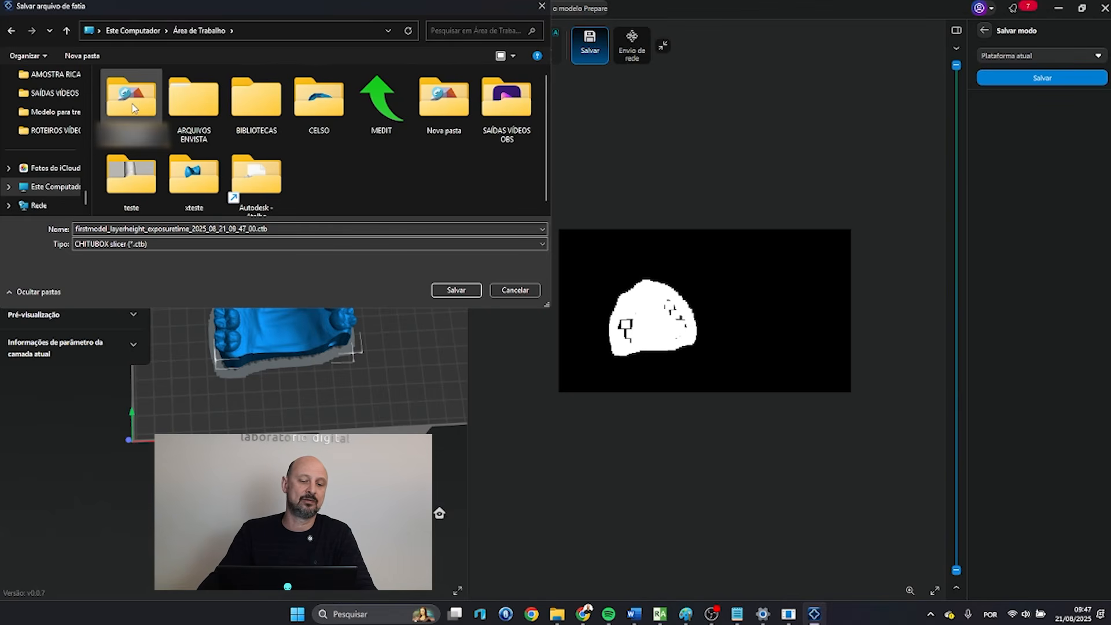
{"action": "double_click", "coordinate": [303, 230]}
{"action": "type", "text": "testew celso"}
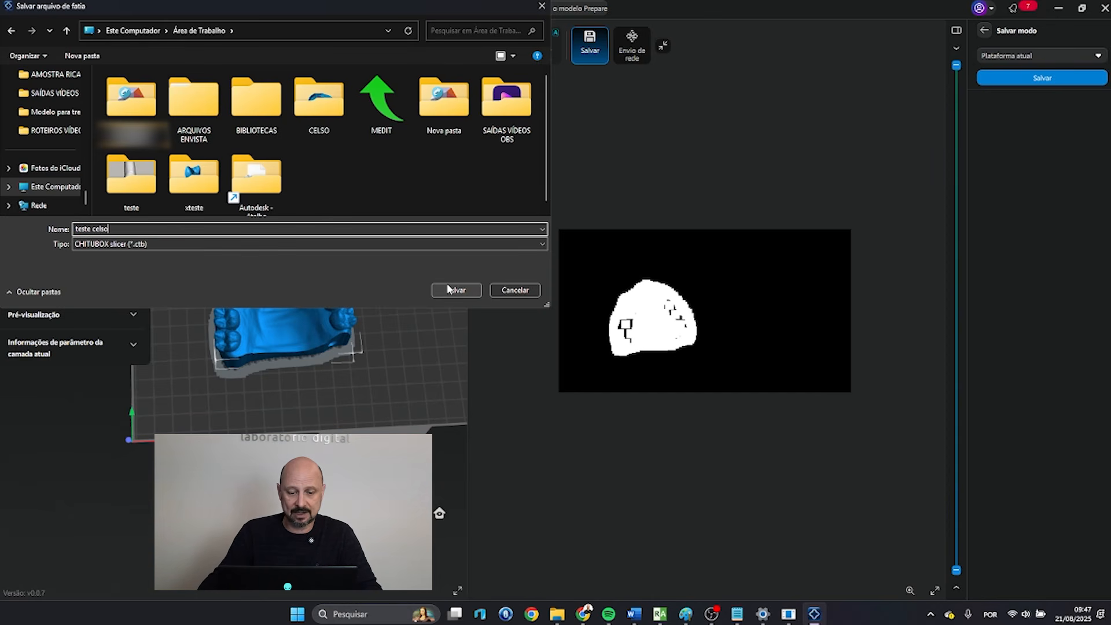
{"action": "left_click", "coordinate": [451, 291]}
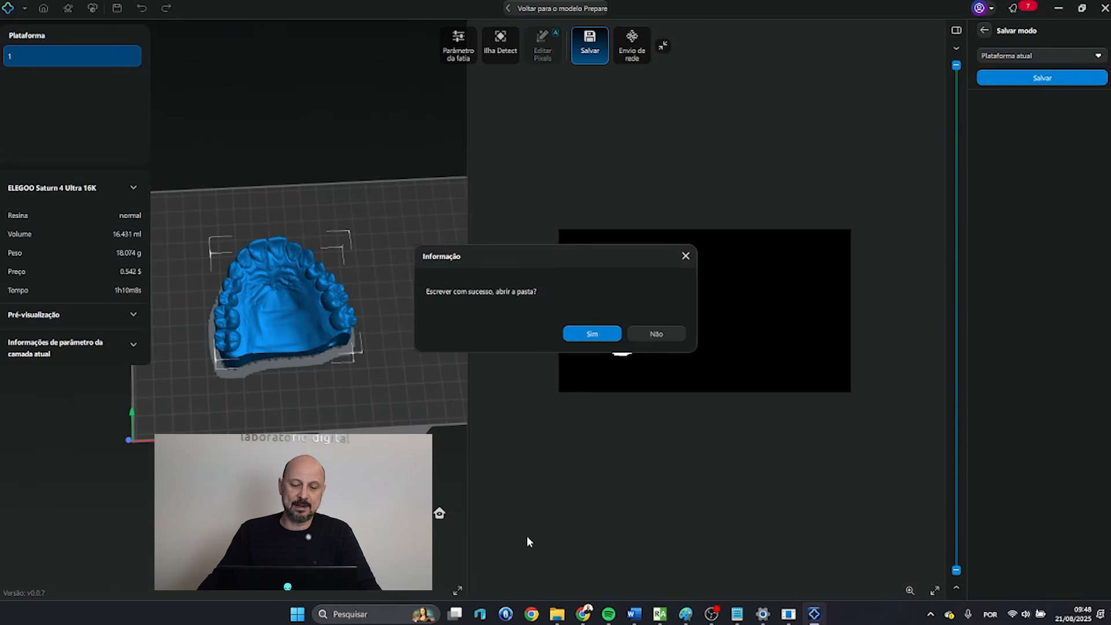
{"action": "left_click", "coordinate": [579, 334]}
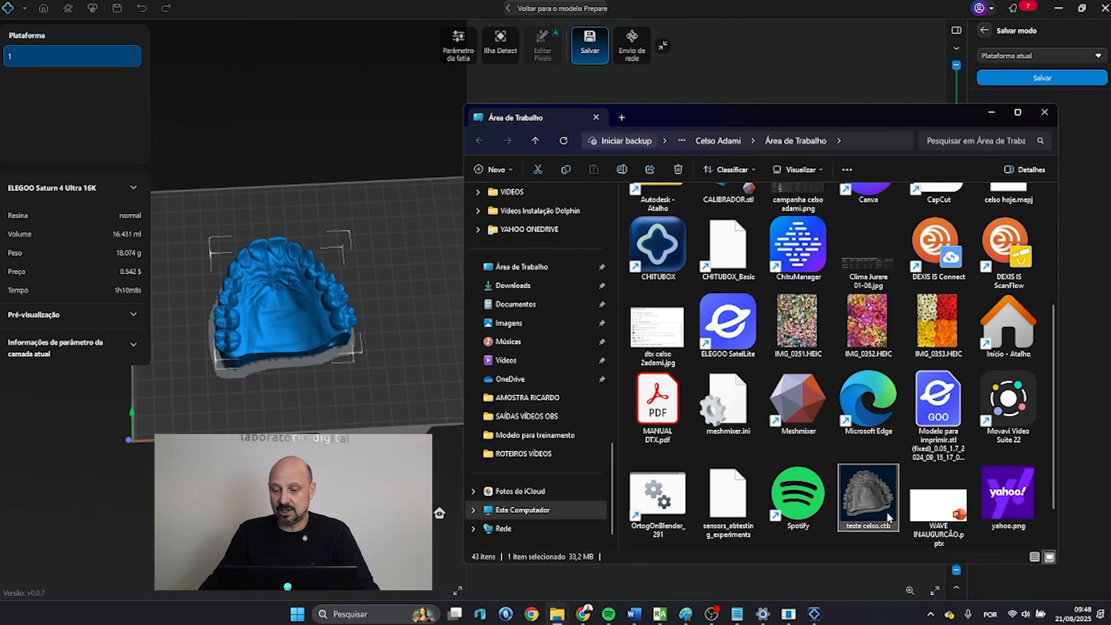
{"action": "left_click", "coordinate": [1045, 113]}
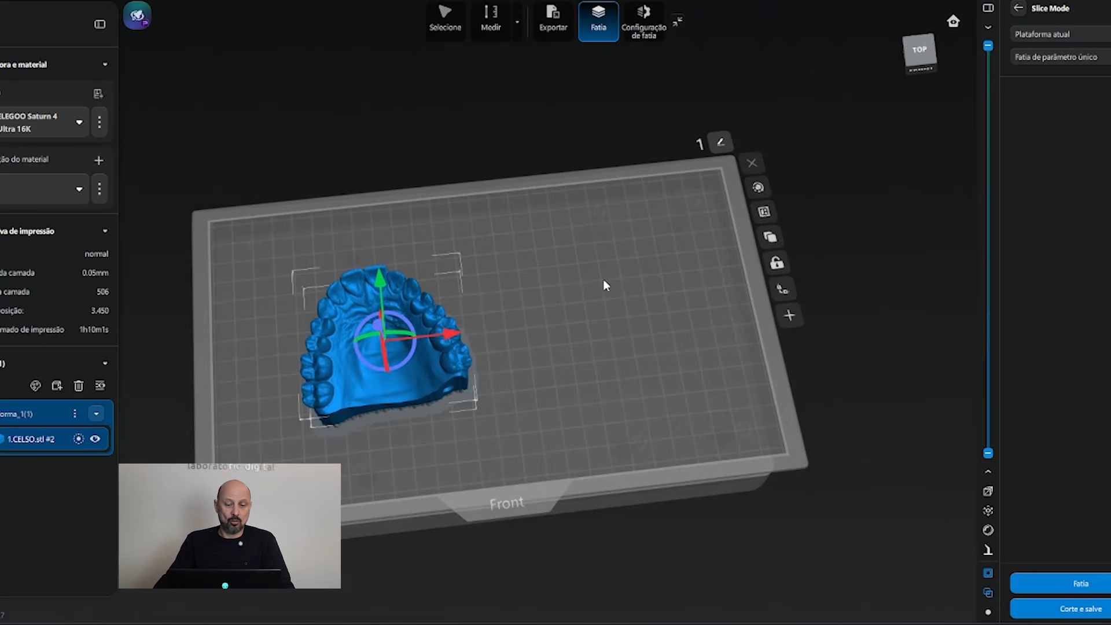
{"action": "mouse_move", "coordinate": [603, 279]}
{"action": "left_mouse_down"}
{"action": "mouse_move", "coordinate": [609, 265]}
{"action": "mouse_move", "coordinate": [561, 269]}
{"action": "mouse_move", "coordinate": [589, 289]}
{"action": "left_mouse_up"}
{"action": "right_click_drag", "start_coordinate": [589, 290], "coordinate": [610, 325]}
{"action": "scroll", "coordinate": [610, 325], "scroll_direction": "down", "scroll_amount": 3}
{"action": "scroll", "coordinate": [610, 325], "scroll_direction": "up", "scroll_amount": 3}
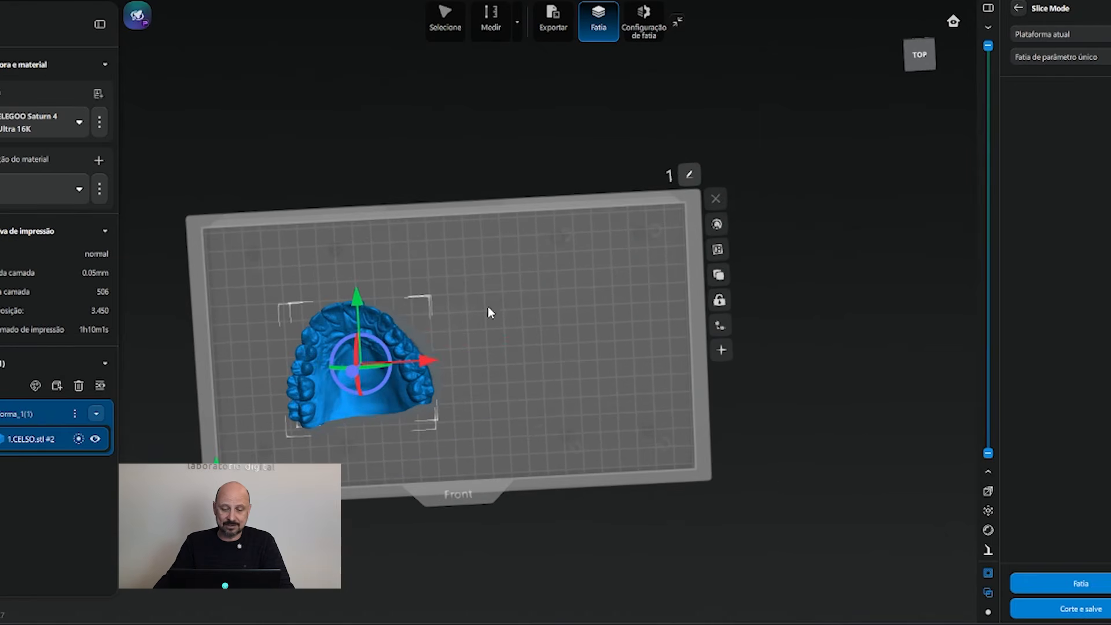
{"action": "middle_click_drag", "start_coordinate": [583, 334], "coordinate": [584, 327]}
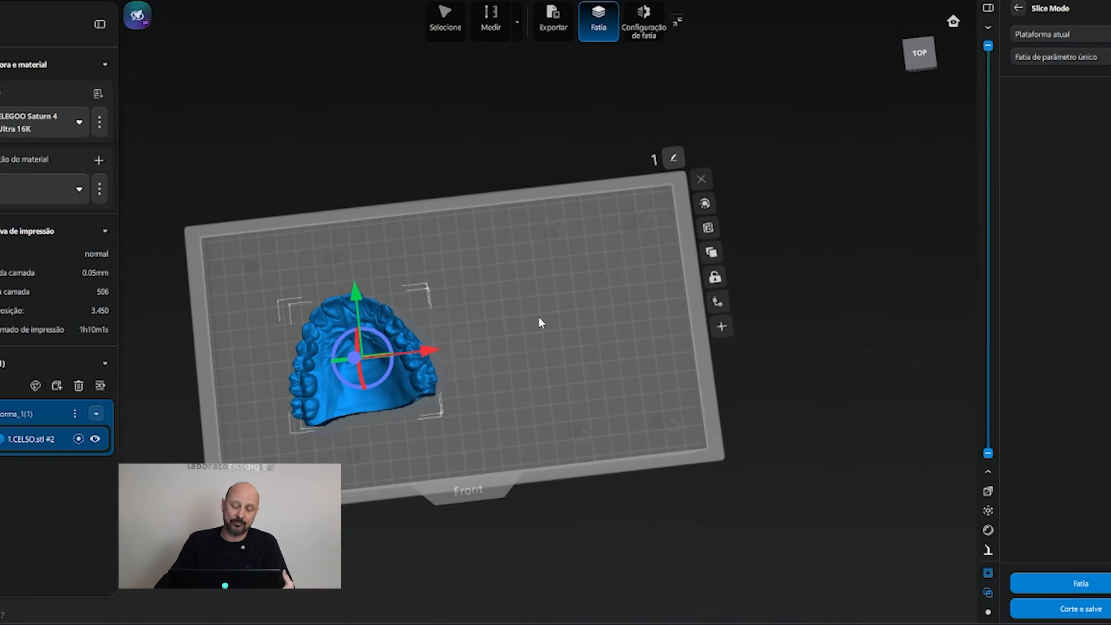
{"action": "scroll", "coordinate": [508, 340], "scroll_direction": "down", "scroll_amount": 1}
{"action": "scroll", "coordinate": [504, 355], "scroll_direction": "up", "scroll_amount": 2}
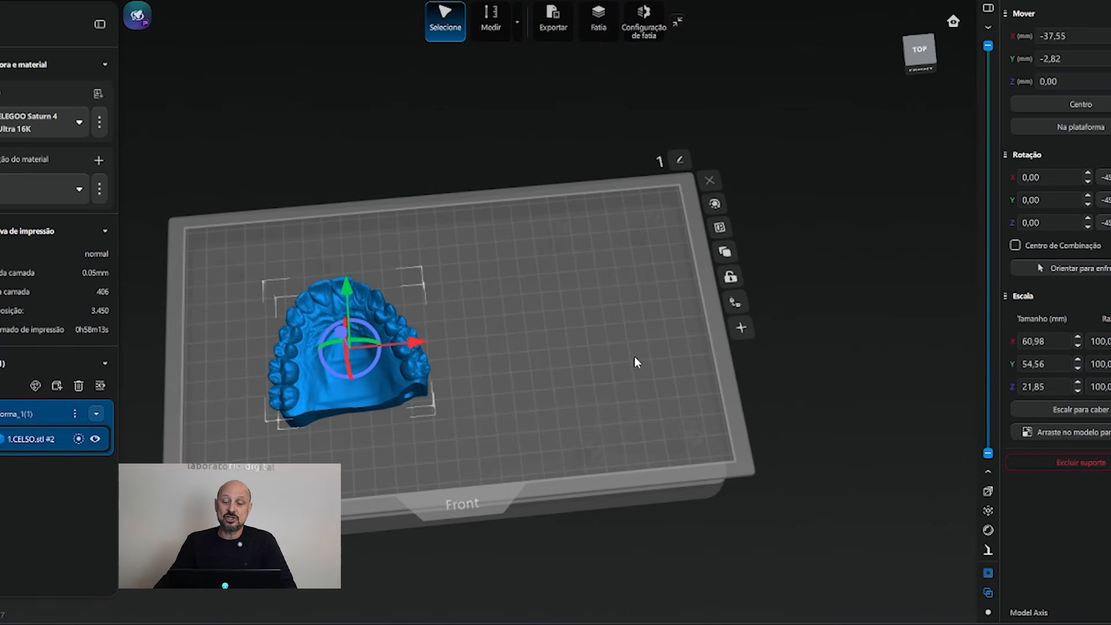
Step: Apply automatic orientation to the dental model on the platform and undo it
{"action": "left_click", "coordinate": [716, 205]}
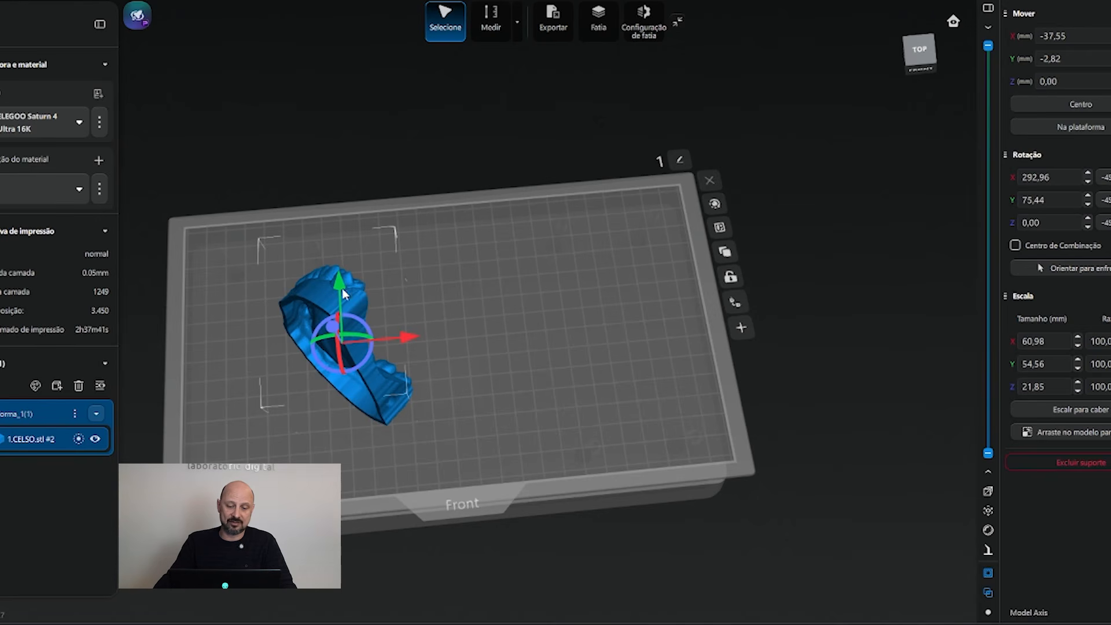
{"action": "right_click_drag", "start_coordinate": [493, 378], "coordinate": [525, 391]}
{"action": "scroll", "coordinate": [543, 416], "scroll_direction": "down", "scroll_amount": 1}
{"action": "scroll", "coordinate": [543, 411], "scroll_direction": "down", "scroll_amount": 1}
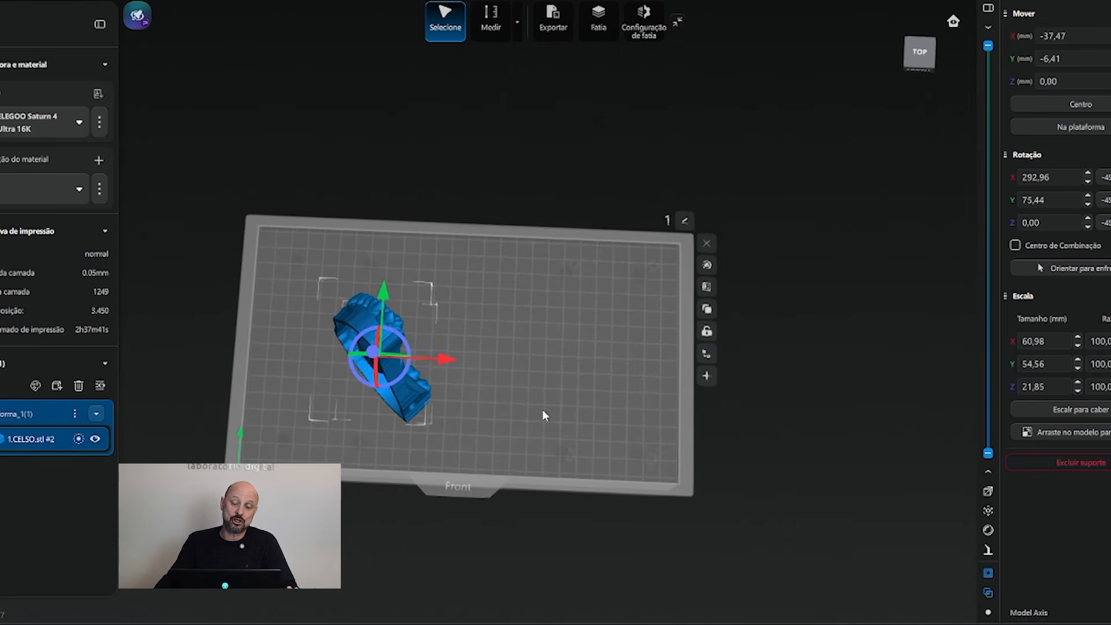
{"action": "key", "text": "ctrl+z"}
Step: Arrange the dental model on platform 1 with the automatic layout
{"action": "right_click_drag", "start_coordinate": [529, 378], "coordinate": [578, 405]}
{"action": "scroll", "coordinate": [484, 409], "scroll_direction": "up", "scroll_amount": 3}
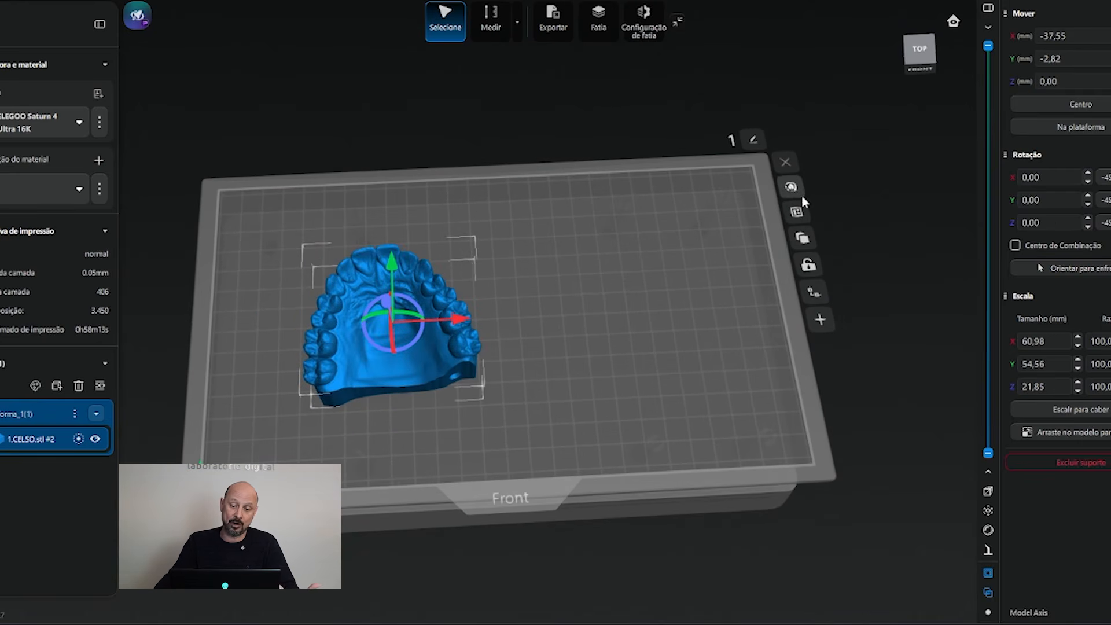
{"action": "left_click", "coordinate": [799, 212]}
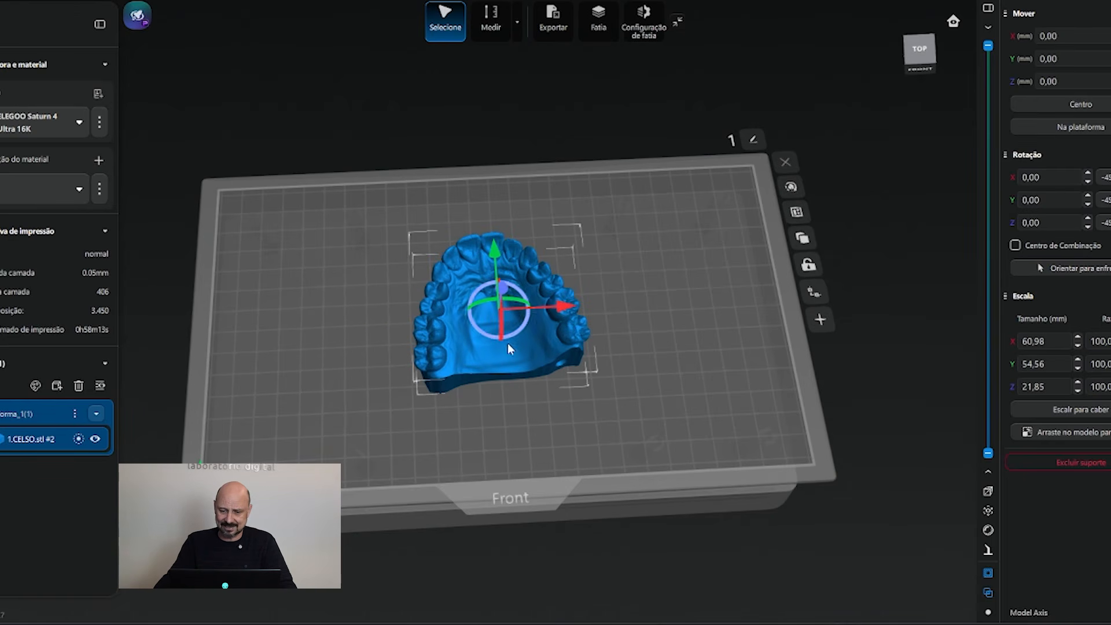
Step: Duplicate platform 1 together with its dental model and view both platforms
{"action": "left_click", "coordinate": [802, 240]}
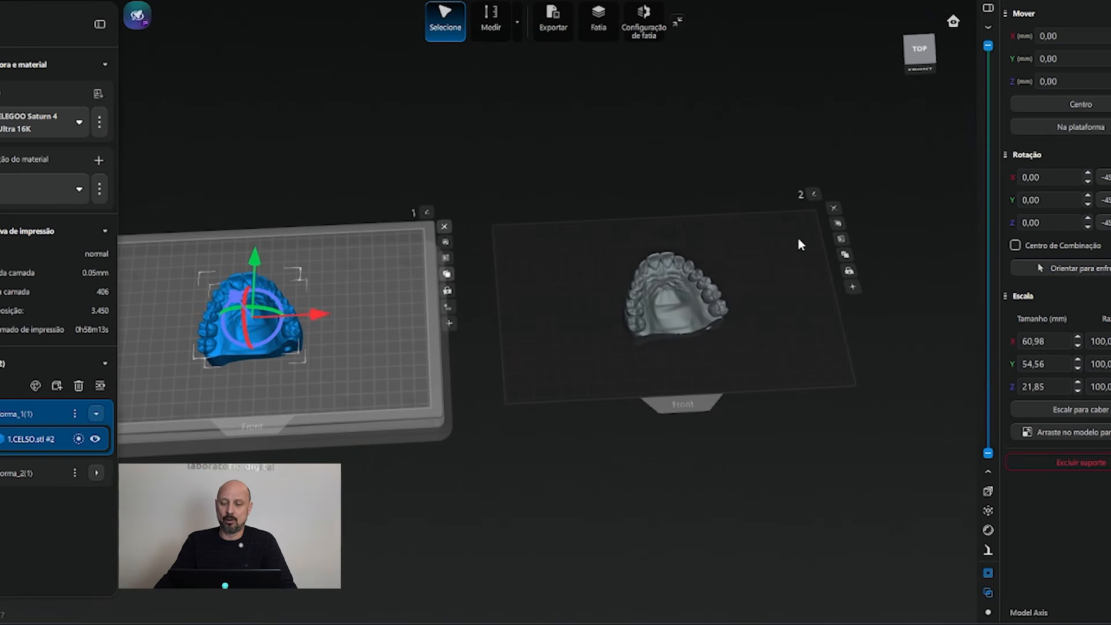
{"action": "mouse_move", "coordinate": [727, 317]}
{"action": "right_mouse_down"}
{"action": "mouse_move", "coordinate": [720, 304]}
{"action": "mouse_move", "coordinate": [729, 335]}
{"action": "right_mouse_up"}
{"action": "scroll", "coordinate": [689, 349], "scroll_direction": "down", "scroll_amount": 2}
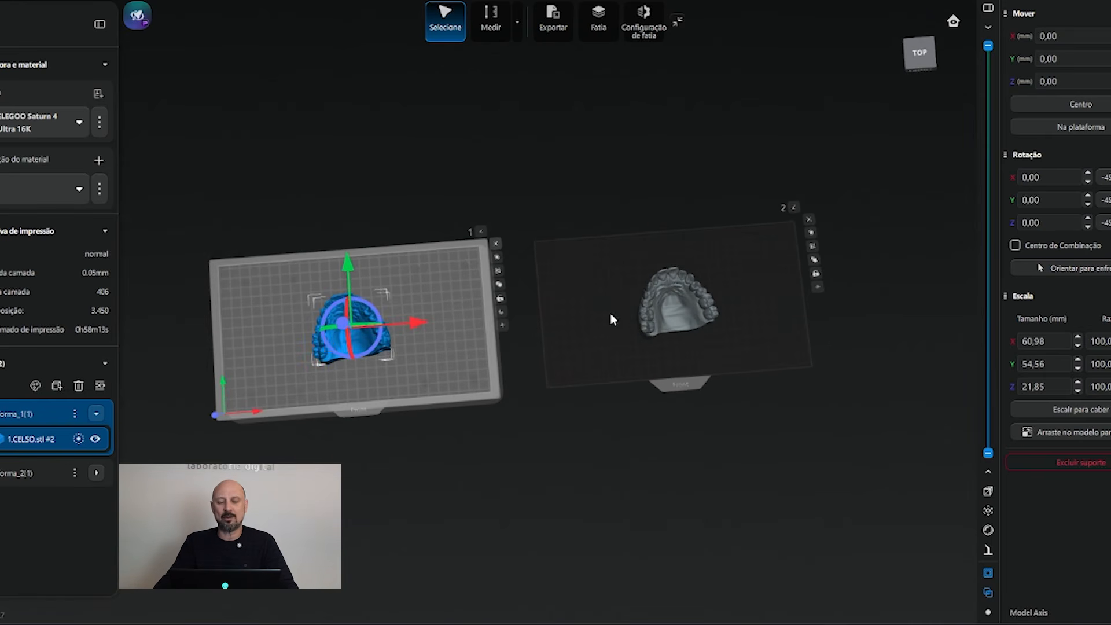
{"action": "scroll", "coordinate": [620, 336], "scroll_direction": "up", "scroll_amount": 1}
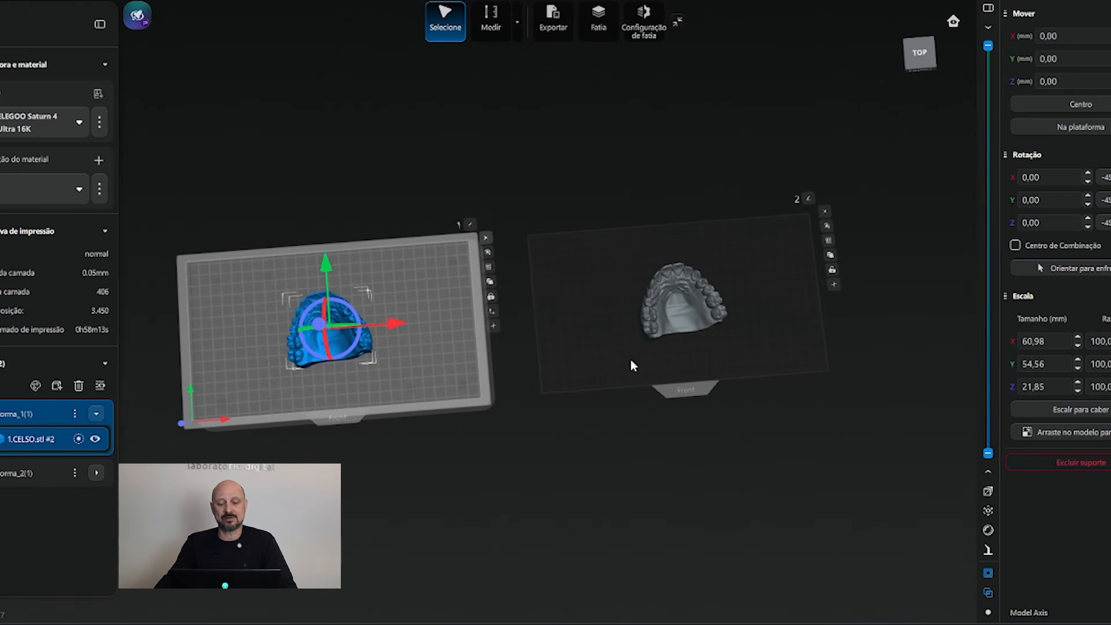
{"action": "middle_click_drag", "start_coordinate": [614, 313], "coordinate": [654, 309]}
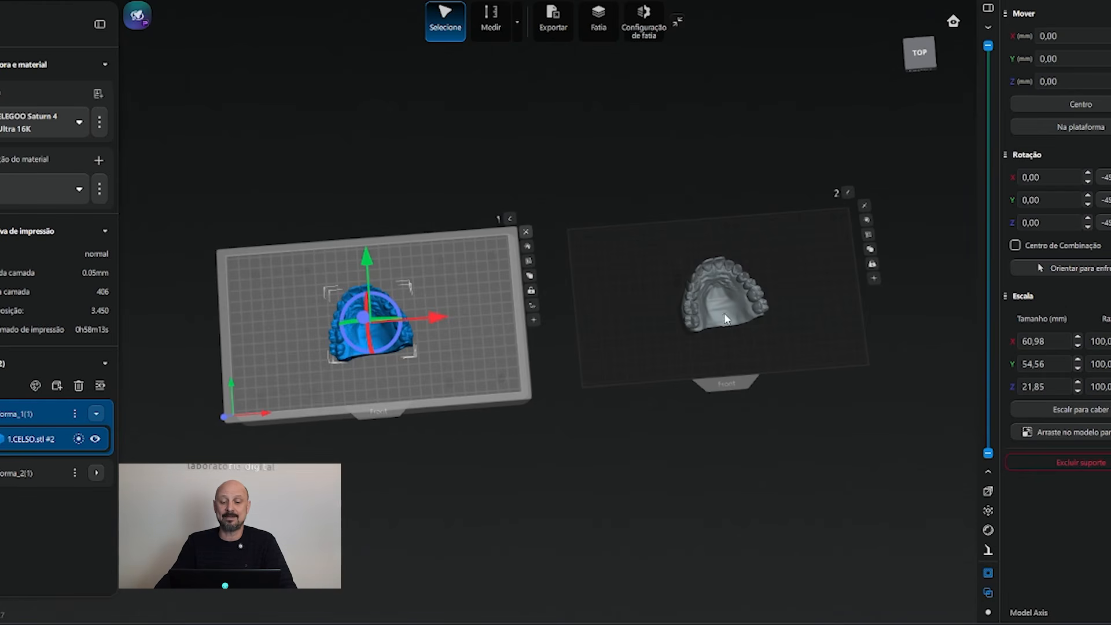
{"action": "right_click_drag", "start_coordinate": [604, 294], "coordinate": [626, 306]}
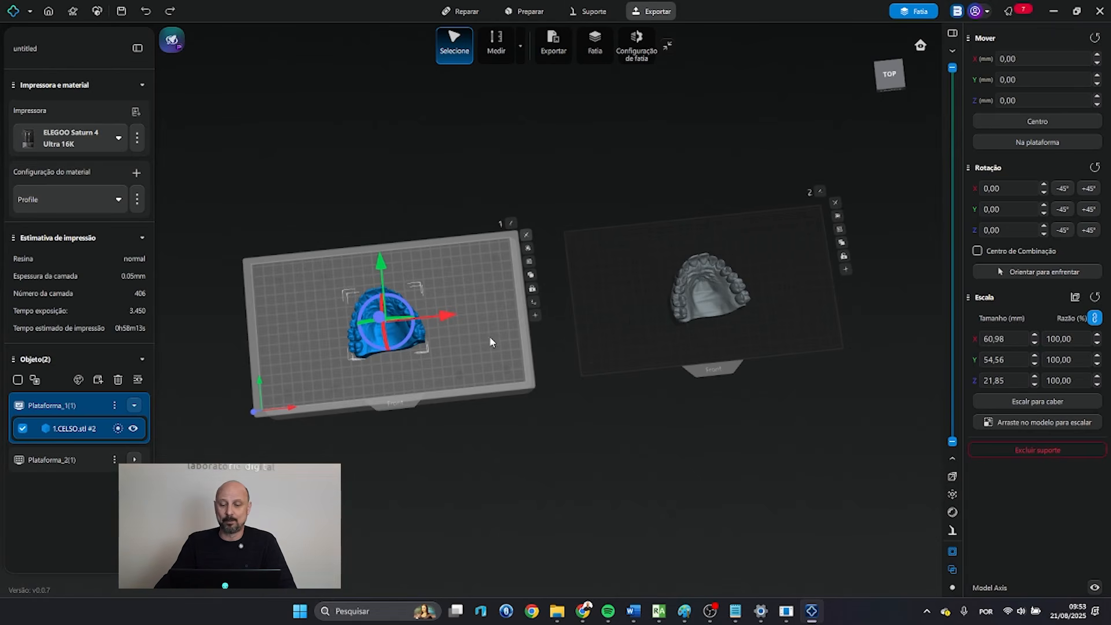
Step: Make platform 2 the active platform, view it from several angles, and switch back to platform 1
{"action": "right_click_drag", "start_coordinate": [742, 314], "coordinate": [691, 339]}
{"action": "right_click_drag", "start_coordinate": [638, 291], "coordinate": [633, 301]}
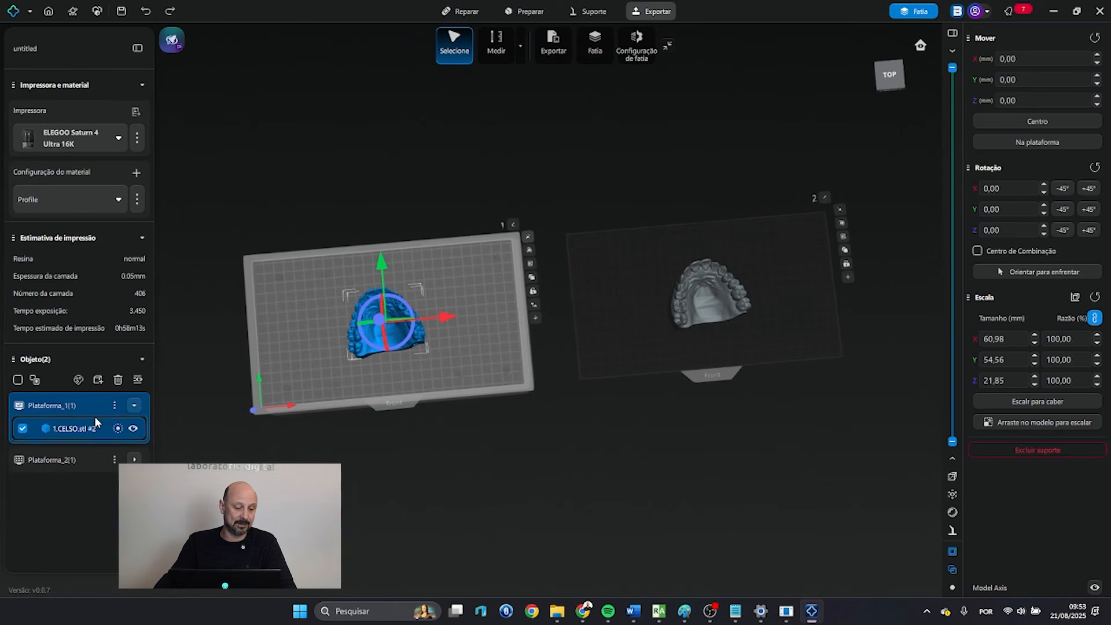
{"action": "left_click", "coordinate": [91, 459]}
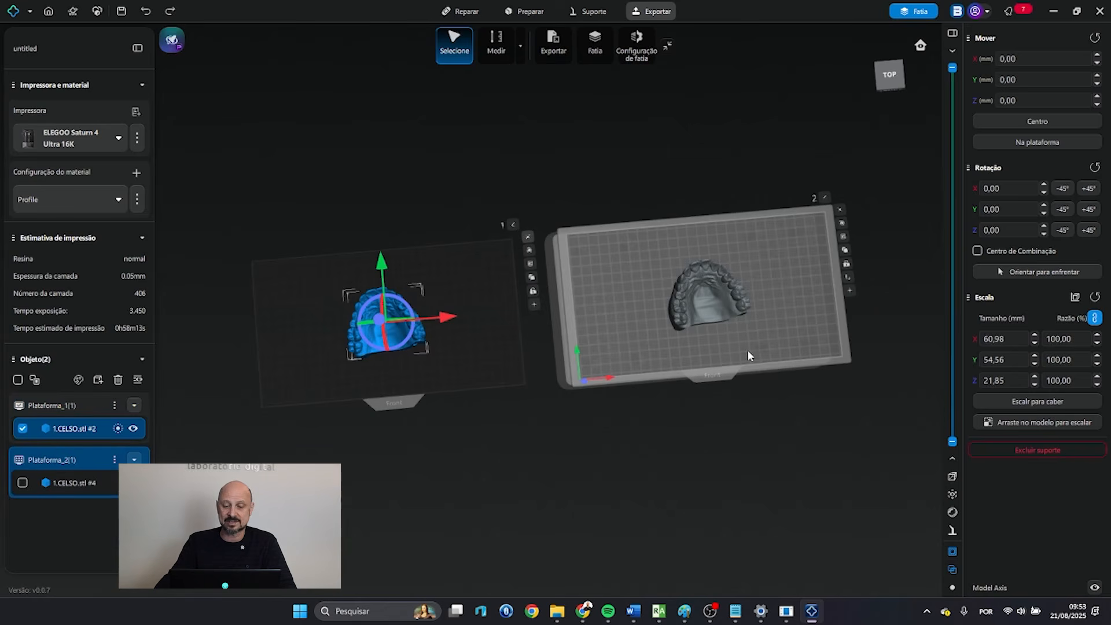
{"action": "right_click_drag", "start_coordinate": [697, 364], "coordinate": [699, 355]}
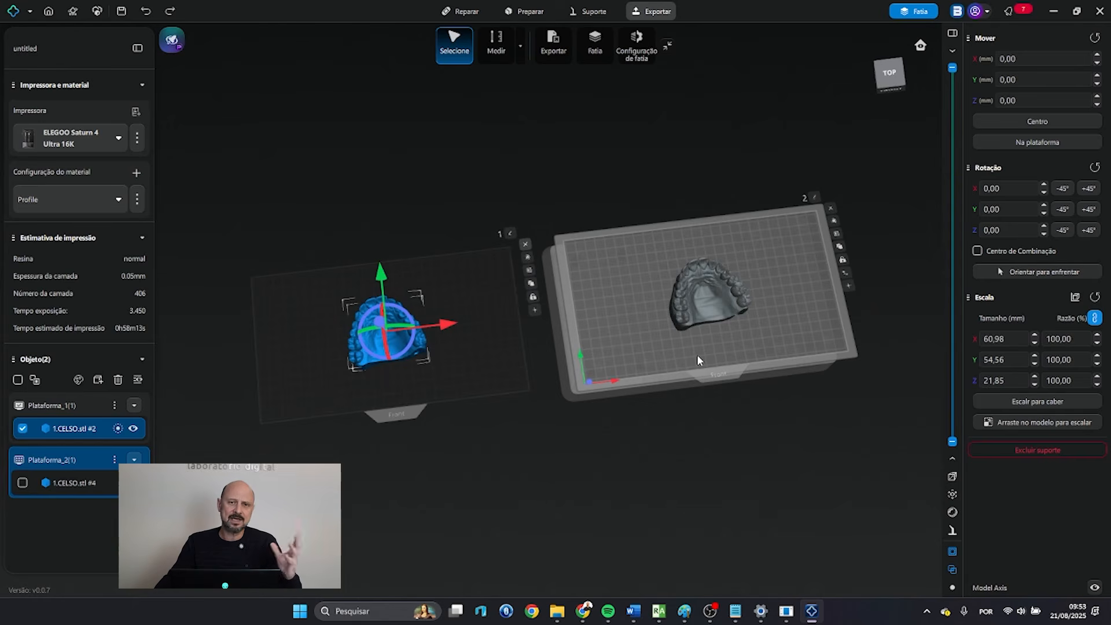
{"action": "right_click_drag", "start_coordinate": [740, 346], "coordinate": [562, 235]}
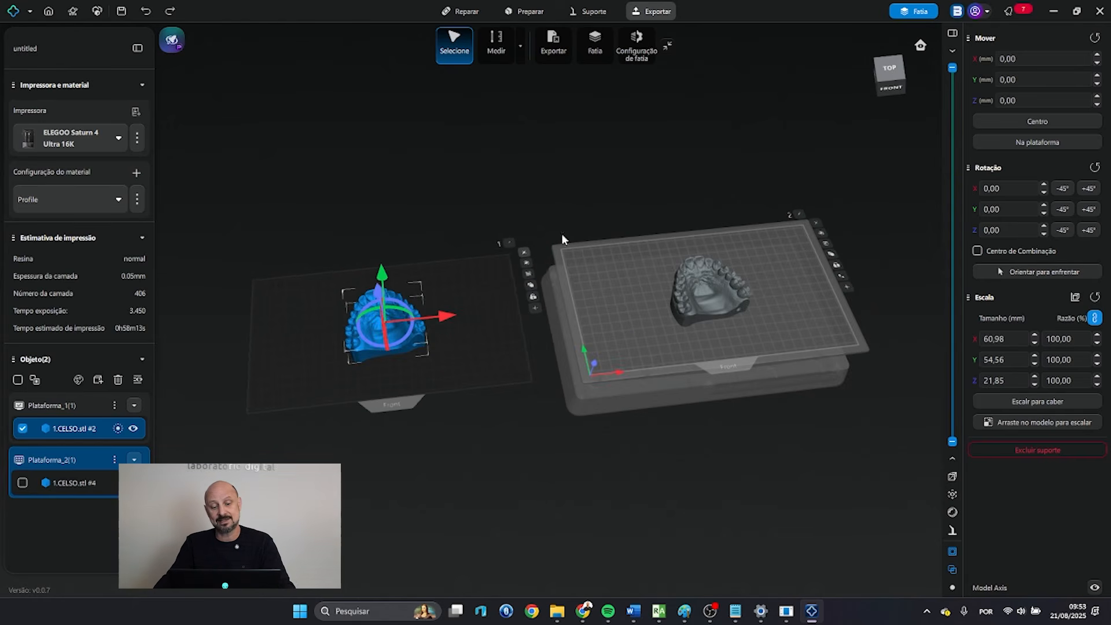
{"action": "mouse_move", "coordinate": [640, 333]}
{"action": "right_mouse_down"}
{"action": "mouse_move", "coordinate": [689, 385]}
{"action": "mouse_move", "coordinate": [649, 370]}
{"action": "mouse_move", "coordinate": [641, 343]}
{"action": "mouse_move", "coordinate": [637, 353]}
{"action": "right_mouse_up"}
{"action": "left_click", "coordinate": [470, 395]}
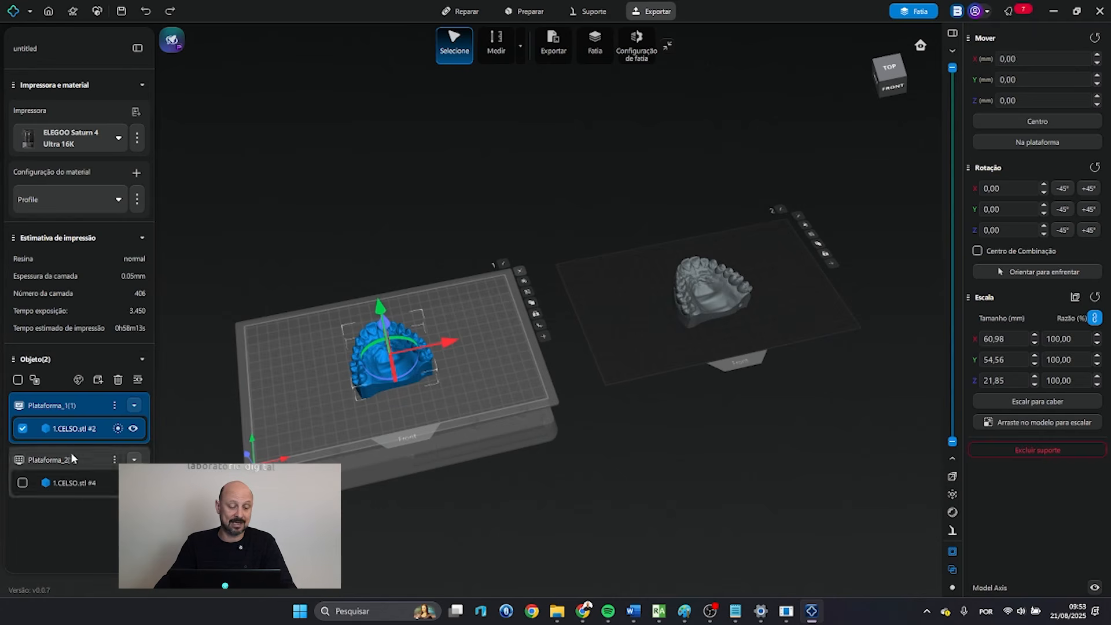
Step: Remove platform 2 and delete the dental model left outside the platform
{"action": "left_click", "coordinate": [115, 460]}
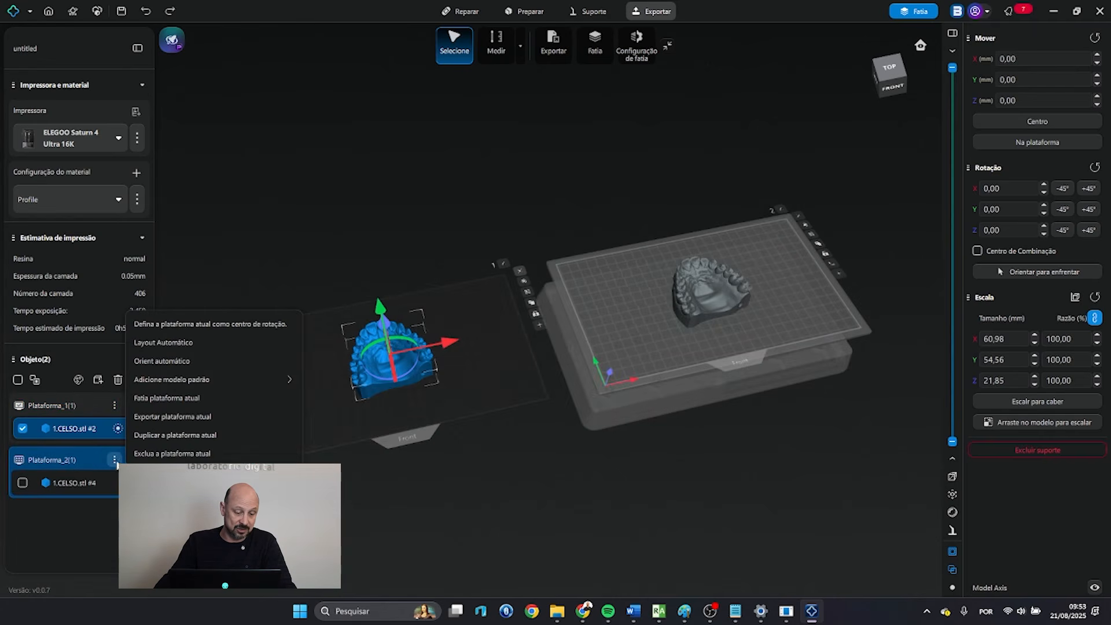
{"action": "left_click", "coordinate": [189, 452]}
{"action": "left_click", "coordinate": [593, 301]}
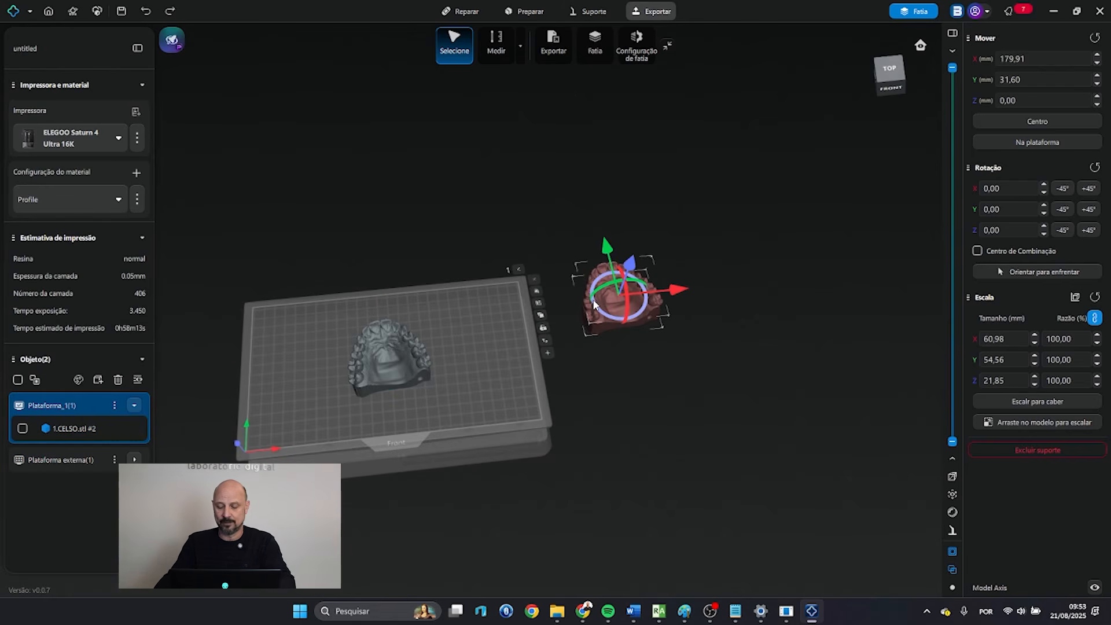
{"action": "key", "text": "Delete"}
Step: Select the dental model on platform 1 and add an empty second platform beside it
{"action": "middle_click_drag", "start_coordinate": [404, 366], "coordinate": [519, 329]}
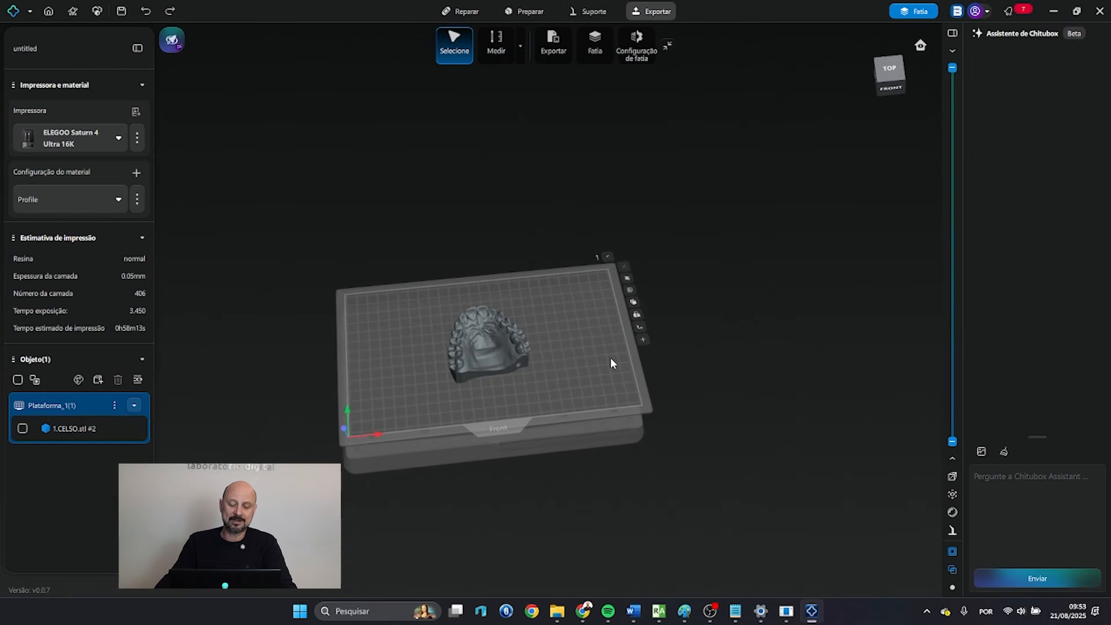
{"action": "left_click", "coordinate": [520, 324]}
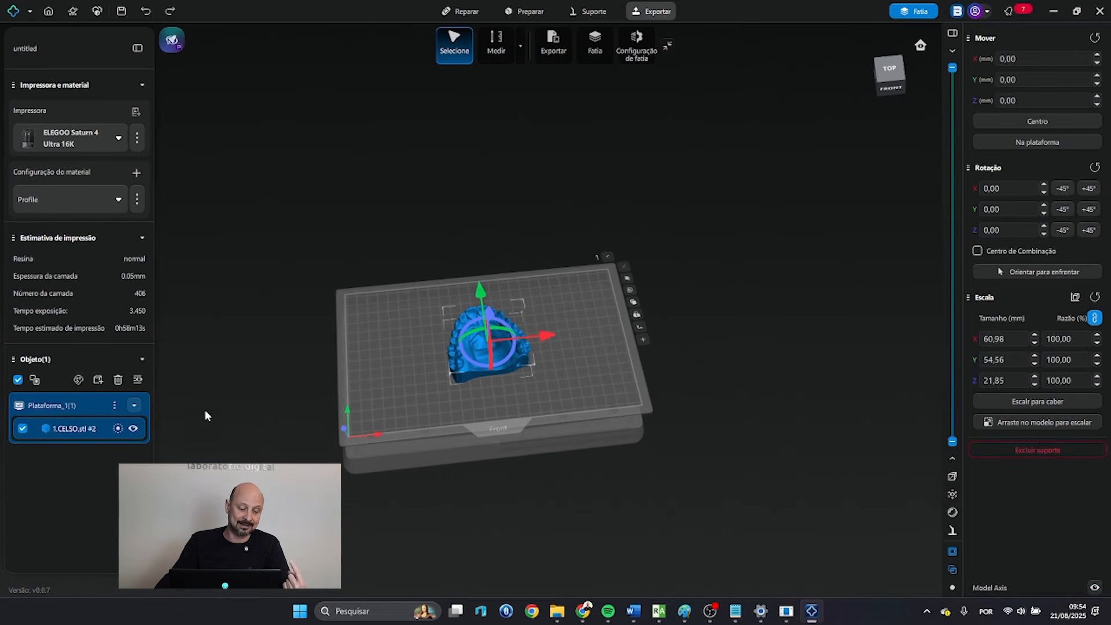
{"action": "scroll", "coordinate": [565, 321], "scroll_direction": "up", "scroll_amount": 5}
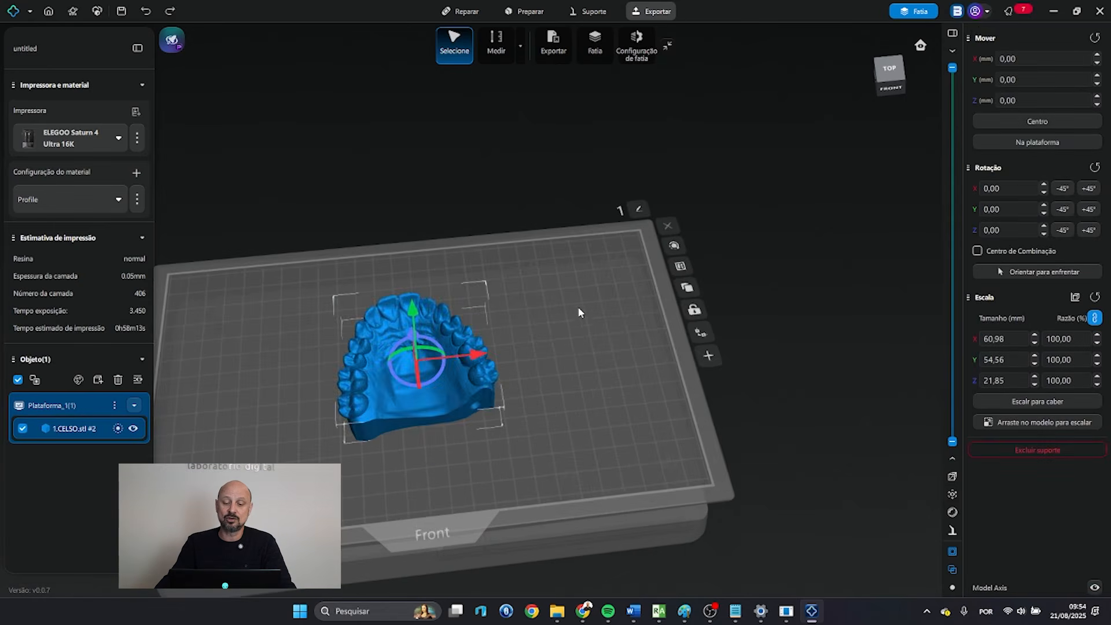
{"action": "scroll", "coordinate": [564, 287], "scroll_direction": "down", "scroll_amount": 3}
{"action": "scroll", "coordinate": [582, 322], "scroll_direction": "up", "scroll_amount": 2}
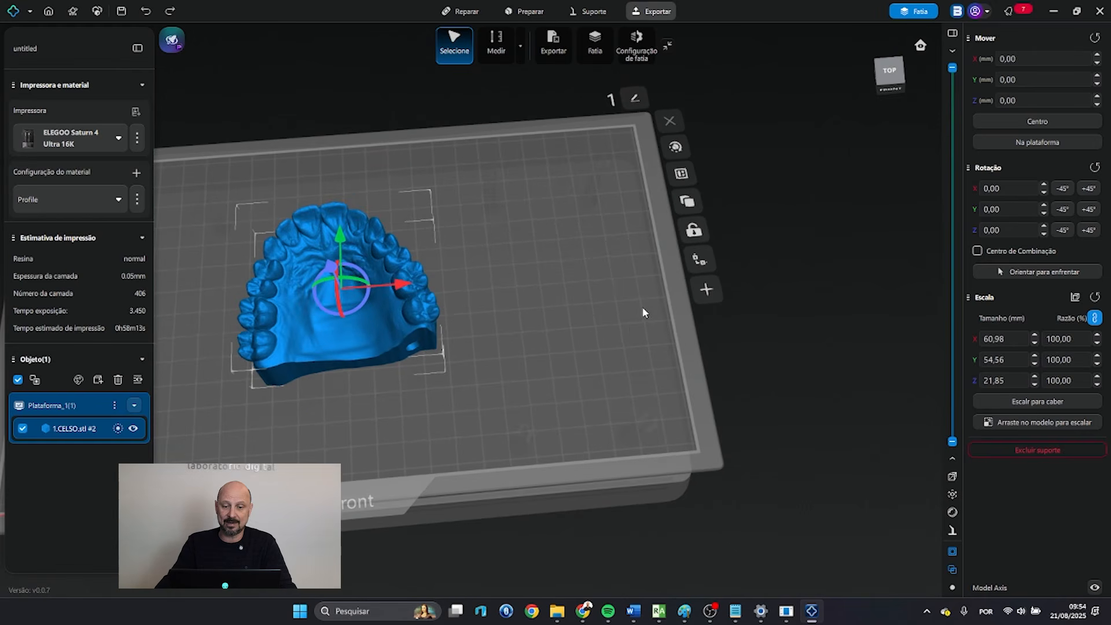
{"action": "right_click_drag", "start_coordinate": [569, 236], "coordinate": [551, 233]}
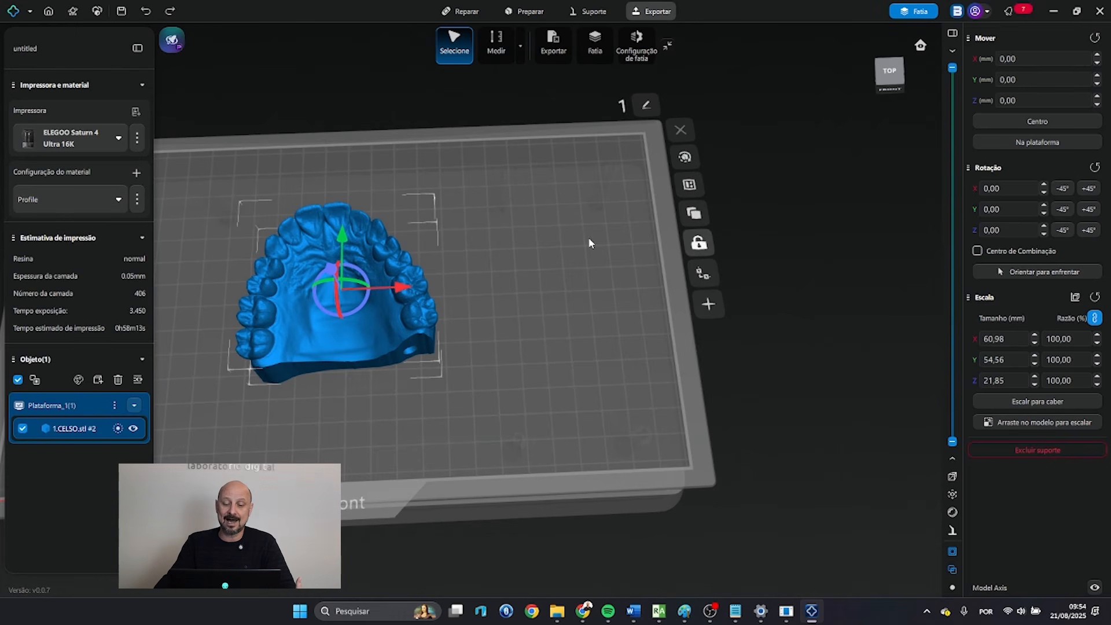
{"action": "scroll", "coordinate": [450, 254], "scroll_direction": "down", "scroll_amount": 2}
{"action": "left_click", "coordinate": [649, 222]}
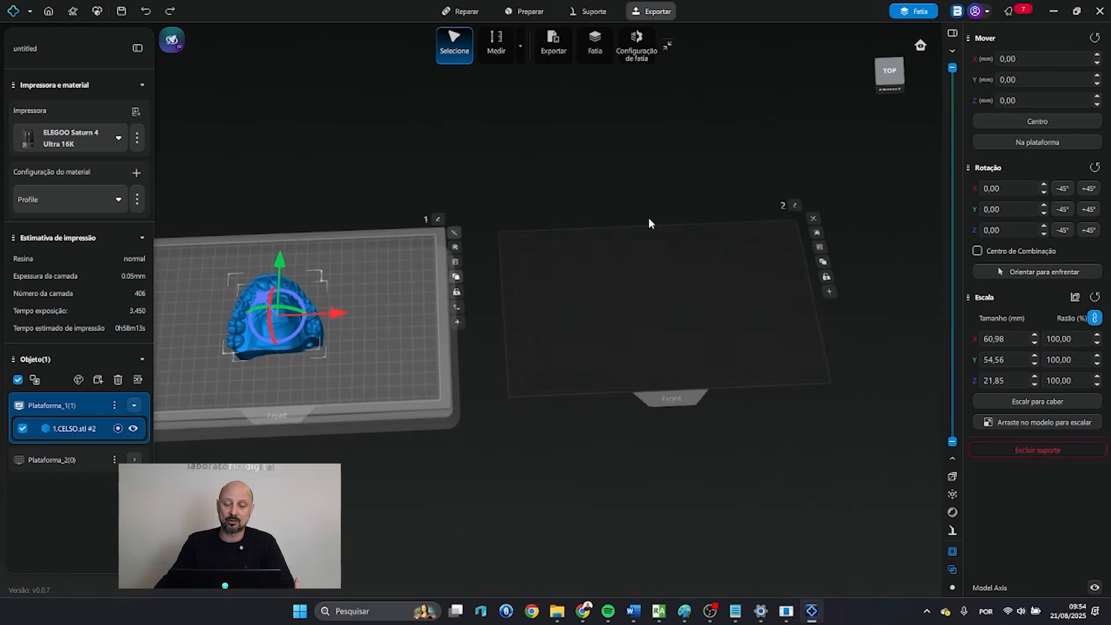
Step: Place a copy of the dental model near the middle of platform 2, at about X 253 mm
{"action": "left_click", "coordinate": [356, 280]}
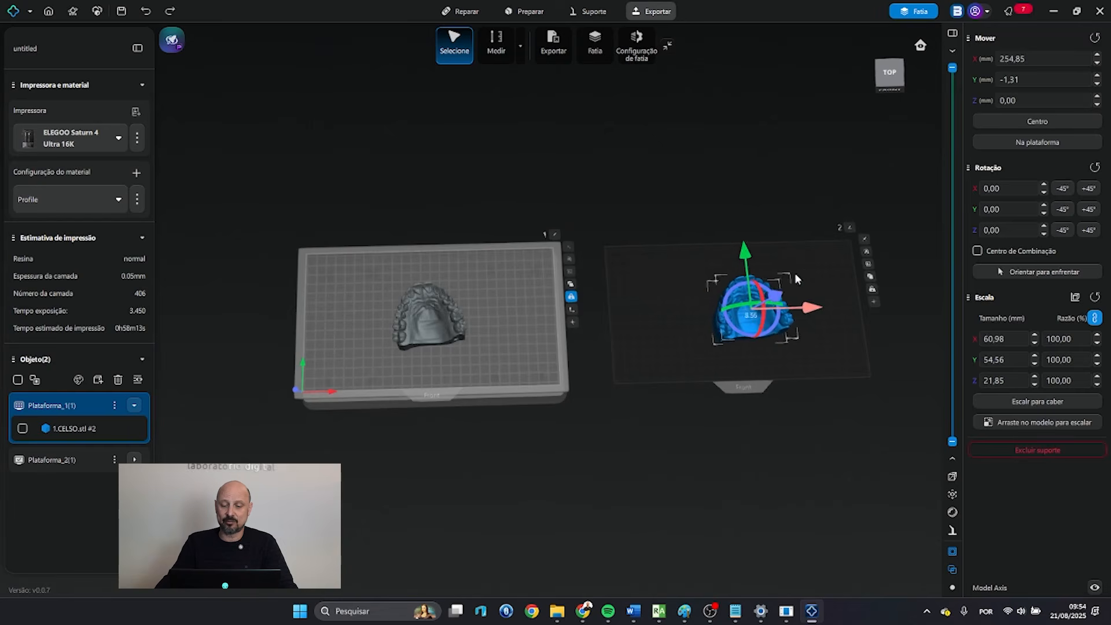
{"action": "mouse_move", "coordinate": [825, 313]}
{"action": "left_mouse_down"}
{"action": "mouse_move", "coordinate": [797, 314]}
{"action": "mouse_move", "coordinate": [818, 315]}
{"action": "left_mouse_up"}
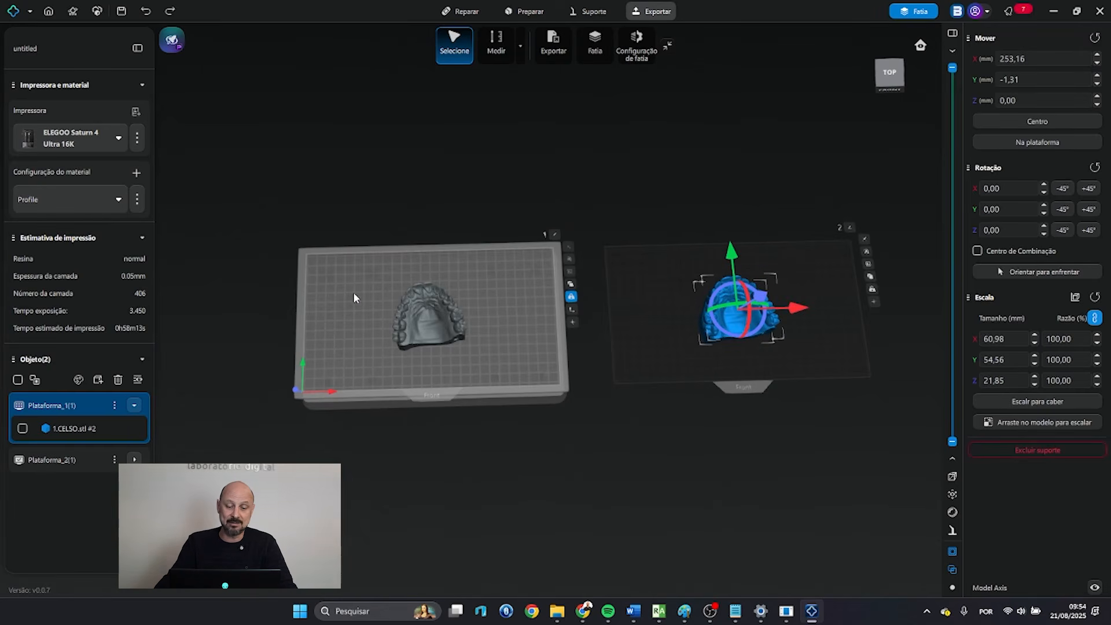
{"action": "scroll", "coordinate": [552, 262], "scroll_direction": "up", "scroll_amount": 4}
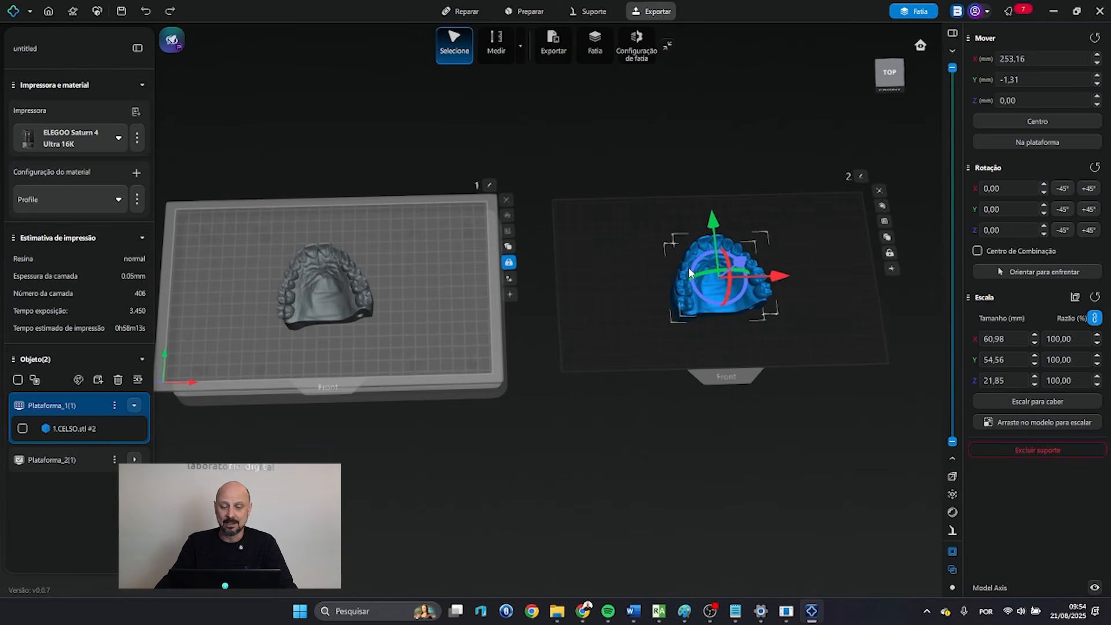
Step: Remove platform 2 and delete the copied dental model remaining outside platform 1
{"action": "left_click", "coordinate": [114, 460]}
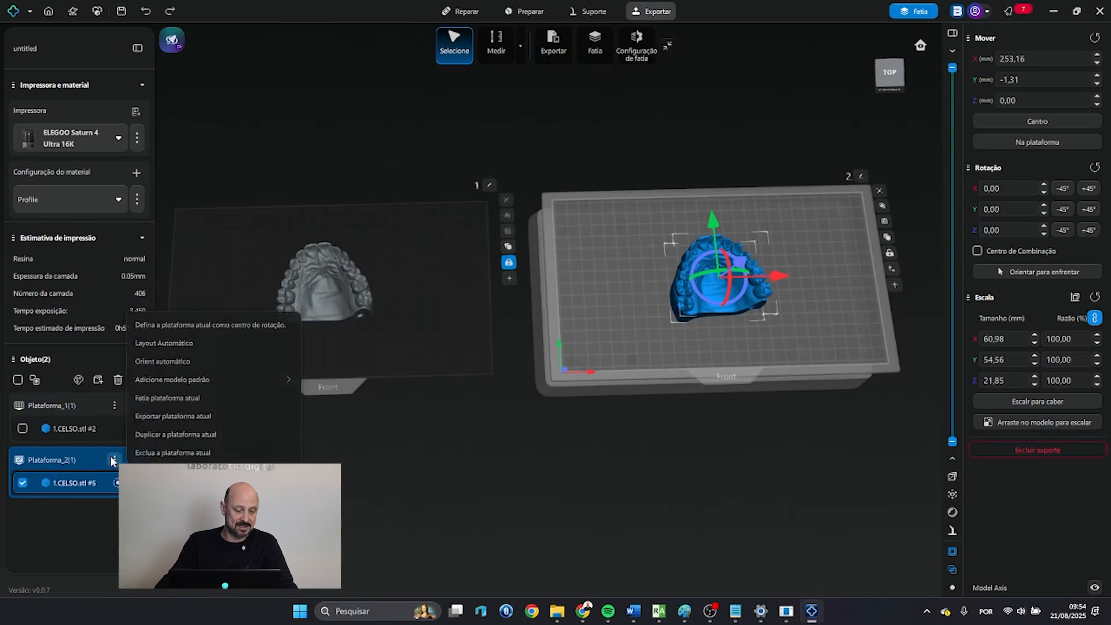
{"action": "left_click", "coordinate": [172, 452]}
{"action": "left_click", "coordinate": [689, 263]}
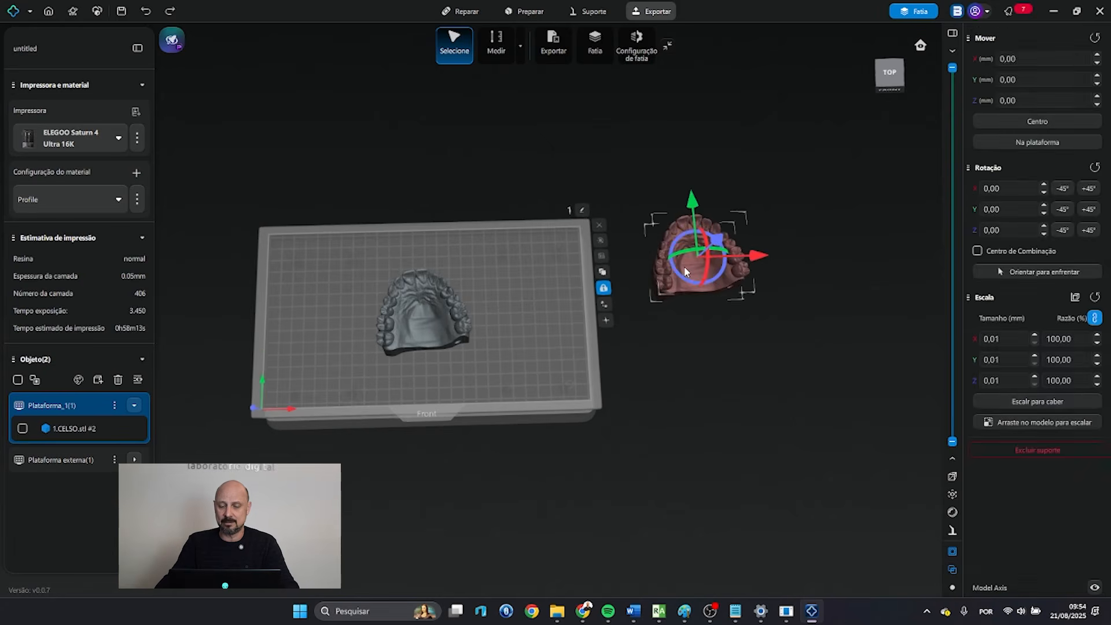
{"action": "key", "text": "Delete"}
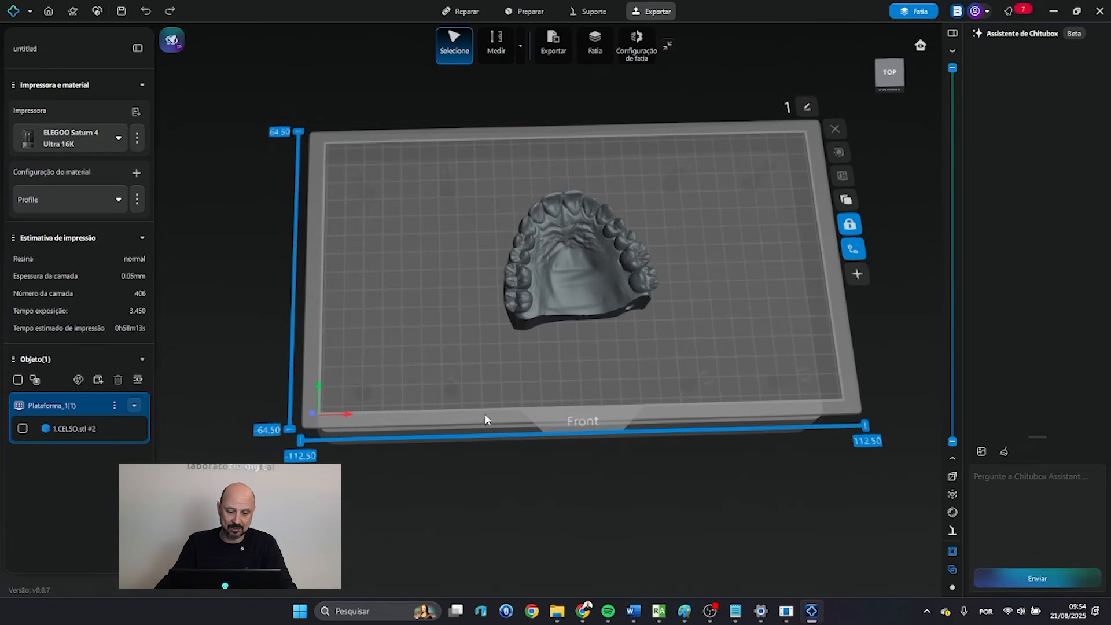
Step: Add another empty platform beside platform 1, then make it active and delete it
{"action": "middle_click_drag", "start_coordinate": [732, 355], "coordinate": [666, 370]}
{"action": "scroll", "coordinate": [665, 370], "scroll_direction": "down", "scroll_amount": 2}
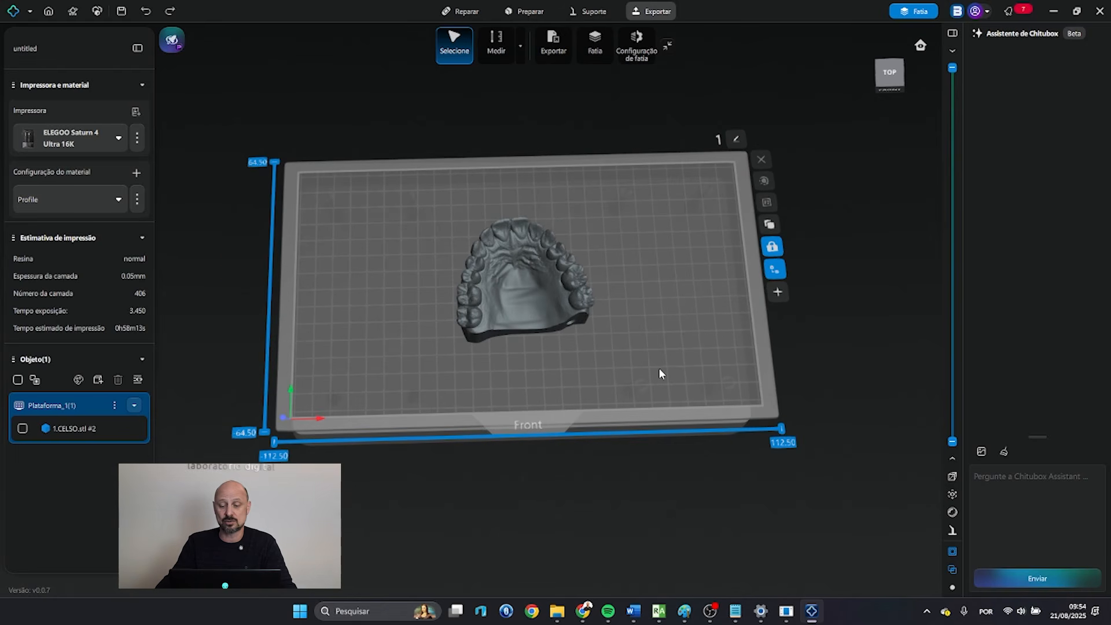
{"action": "left_click", "coordinate": [776, 293]}
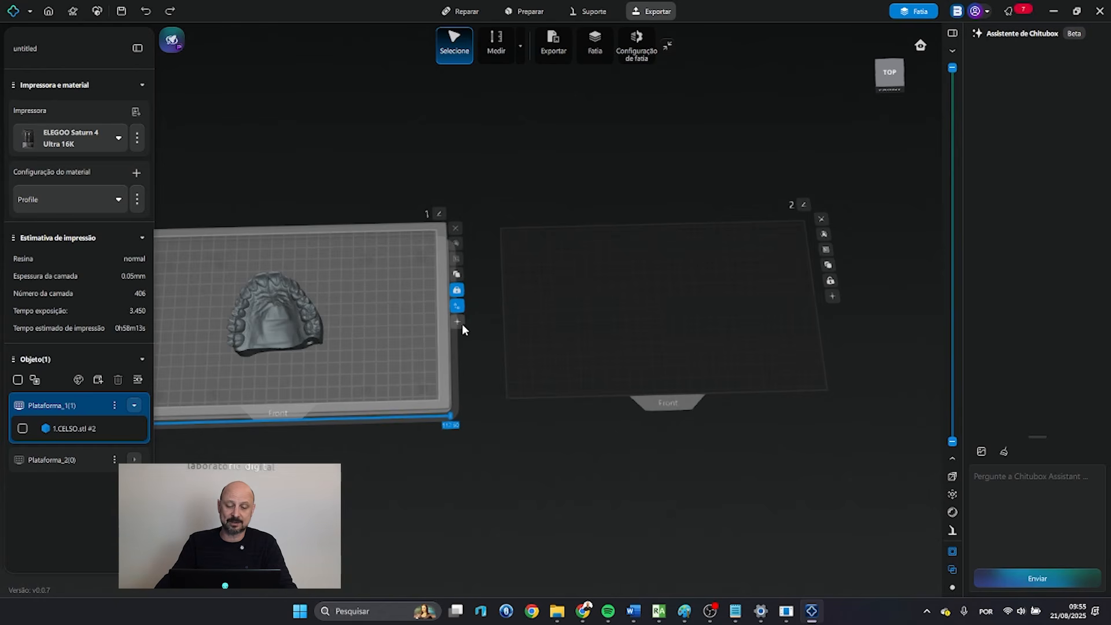
{"action": "left_click", "coordinate": [533, 325]}
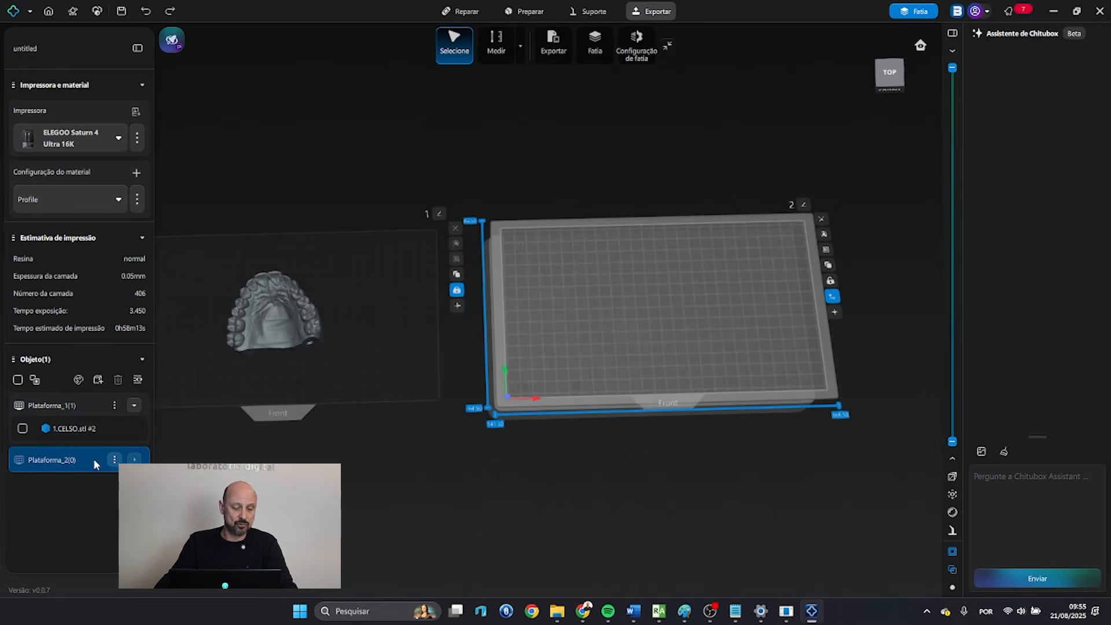
{"action": "left_click", "coordinate": [115, 460]}
{"action": "left_click", "coordinate": [157, 454]}
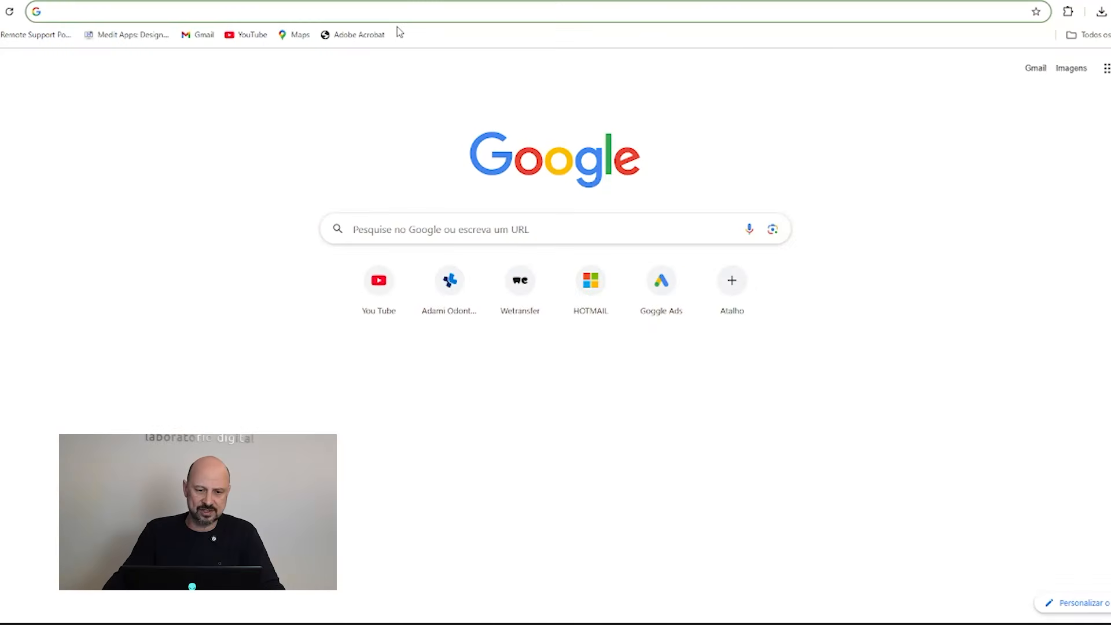
Step: Switch to the web browser, search Google for chitubox, and open the official Chitubox website
{"action": "left_click", "coordinate": [419, 18]}
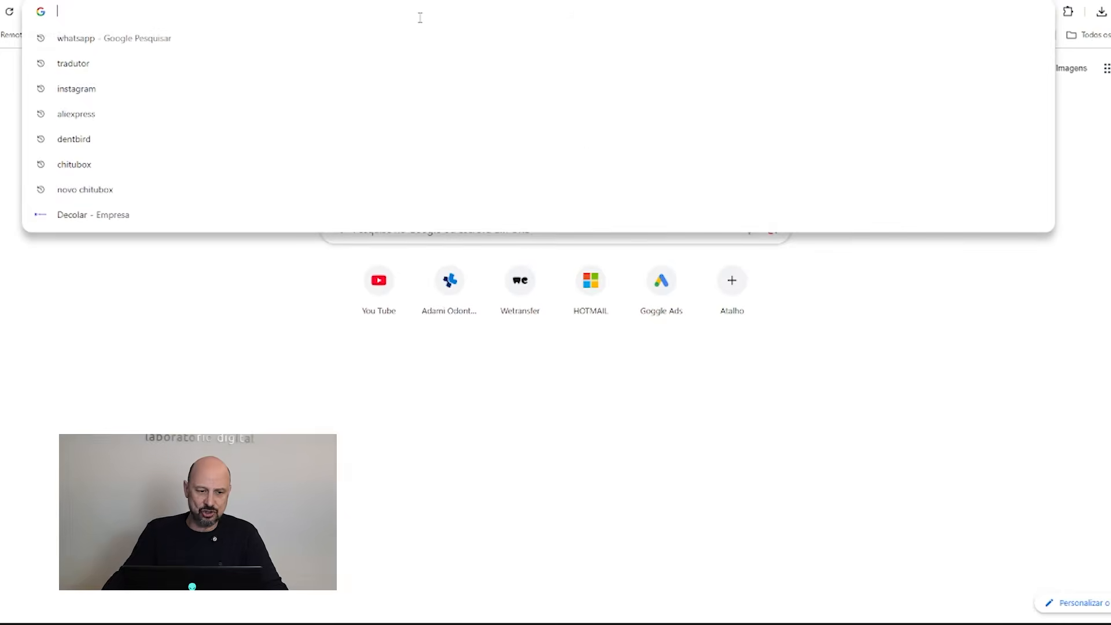
{"action": "type", "text": "chitu"}
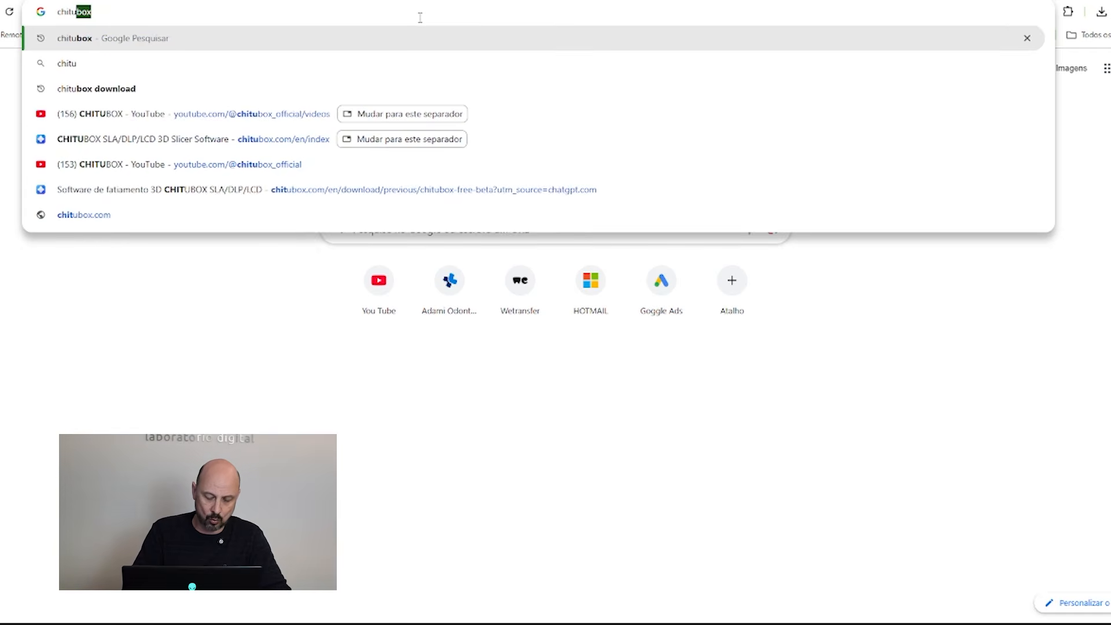
{"action": "key", "text": "Return"}
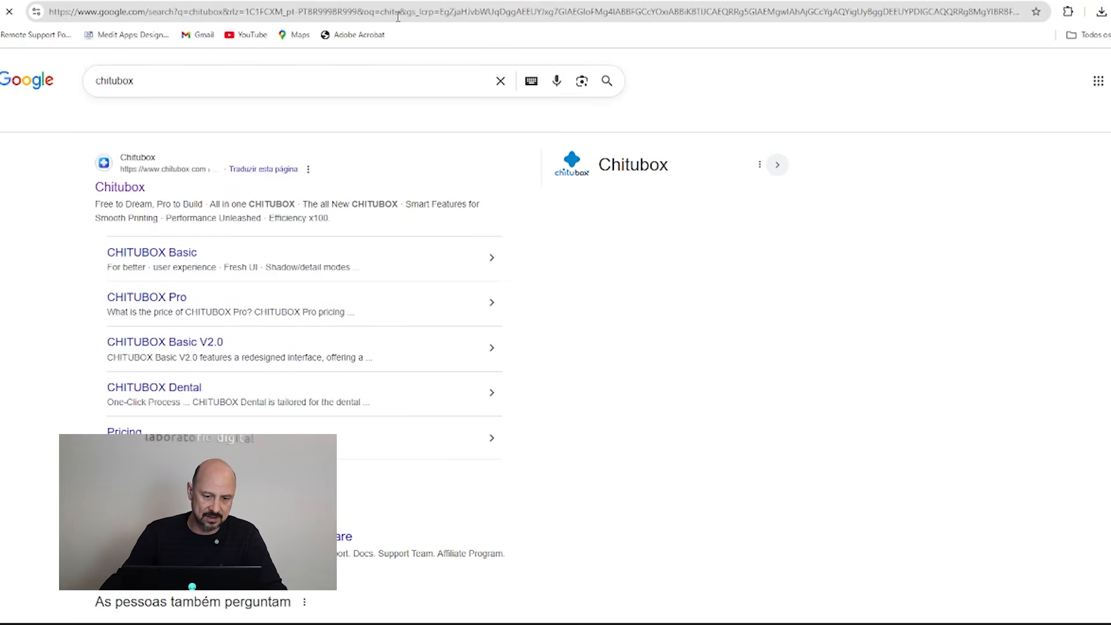
{"action": "left_click", "coordinate": [119, 188]}
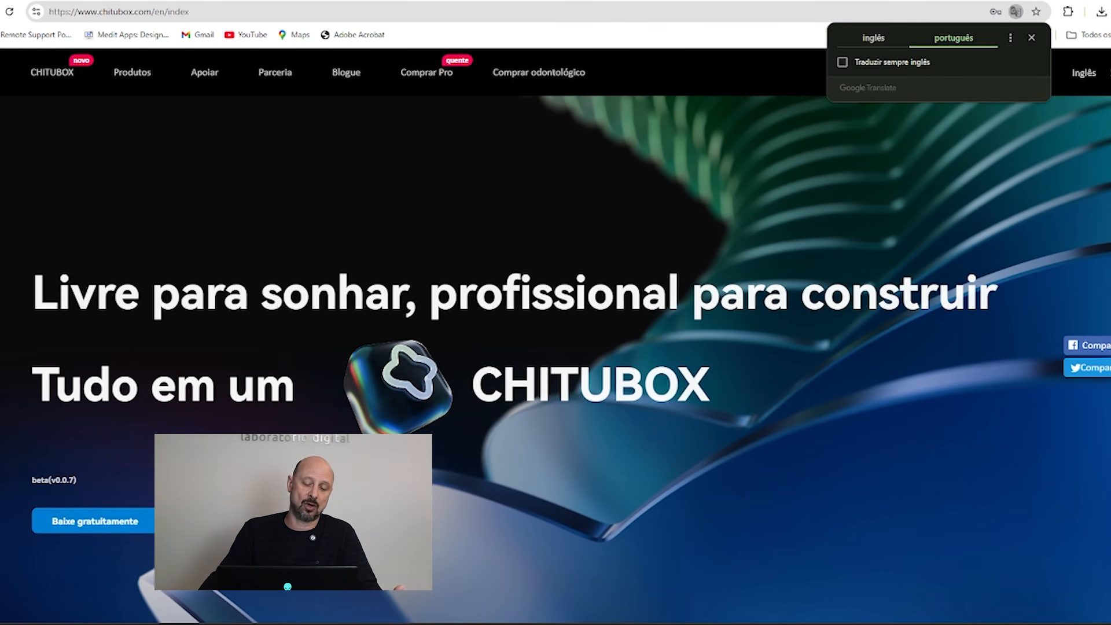
Step: Look through the Chitubox home page for the download option, smart features, repair functions, speed improvements and multi-platform efficiency
{"action": "scroll", "coordinate": [114, 327], "scroll_direction": "down", "scroll_amount": 3}
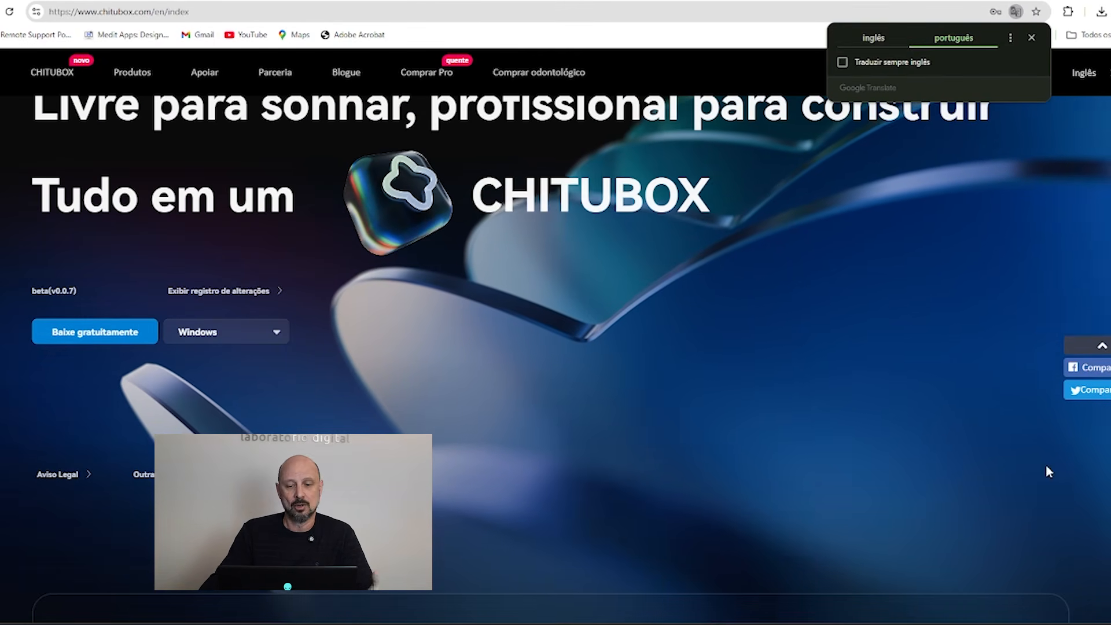
{"action": "scroll", "coordinate": [706, 480], "scroll_direction": "down", "scroll_amount": 5}
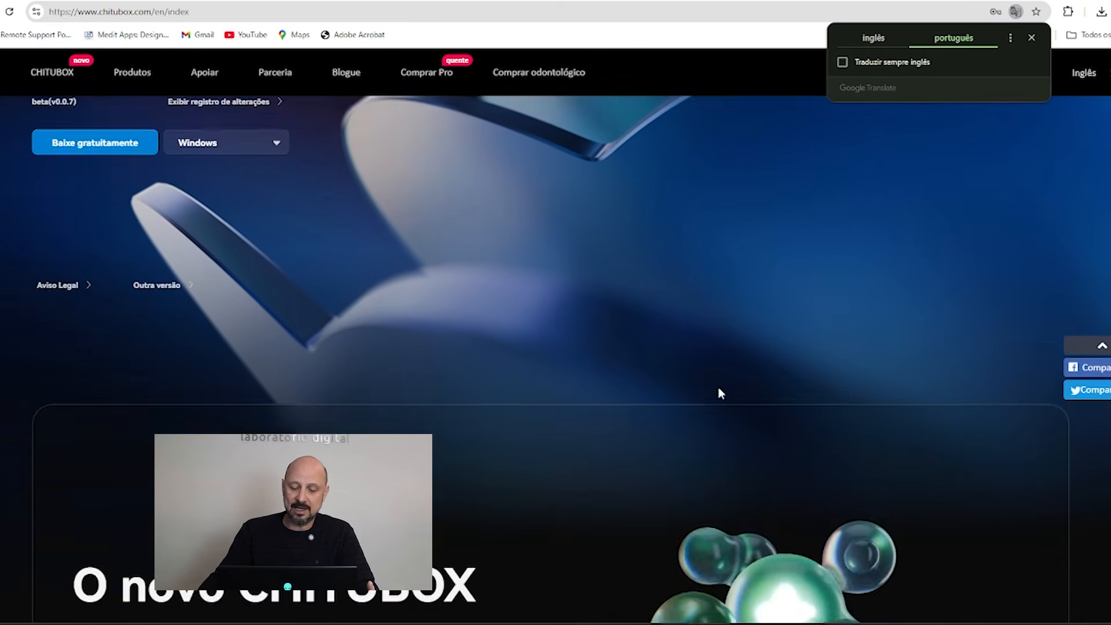
{"action": "scroll", "coordinate": [918, 352], "scroll_direction": "down", "scroll_amount": 6}
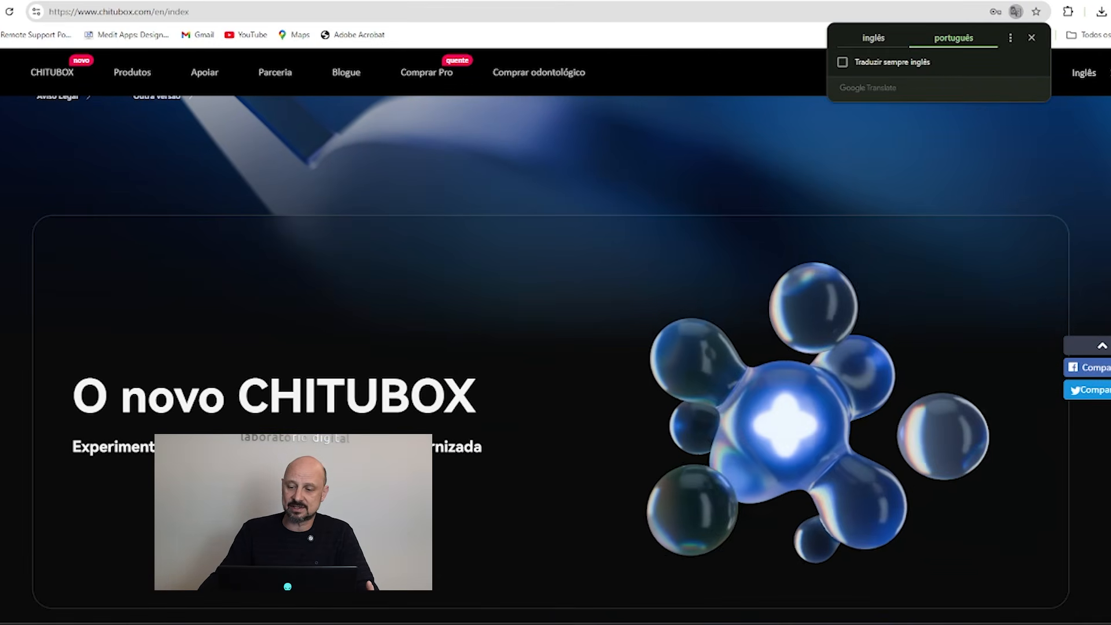
{"action": "scroll", "coordinate": [556, 347], "scroll_direction": "down", "scroll_amount": 7}
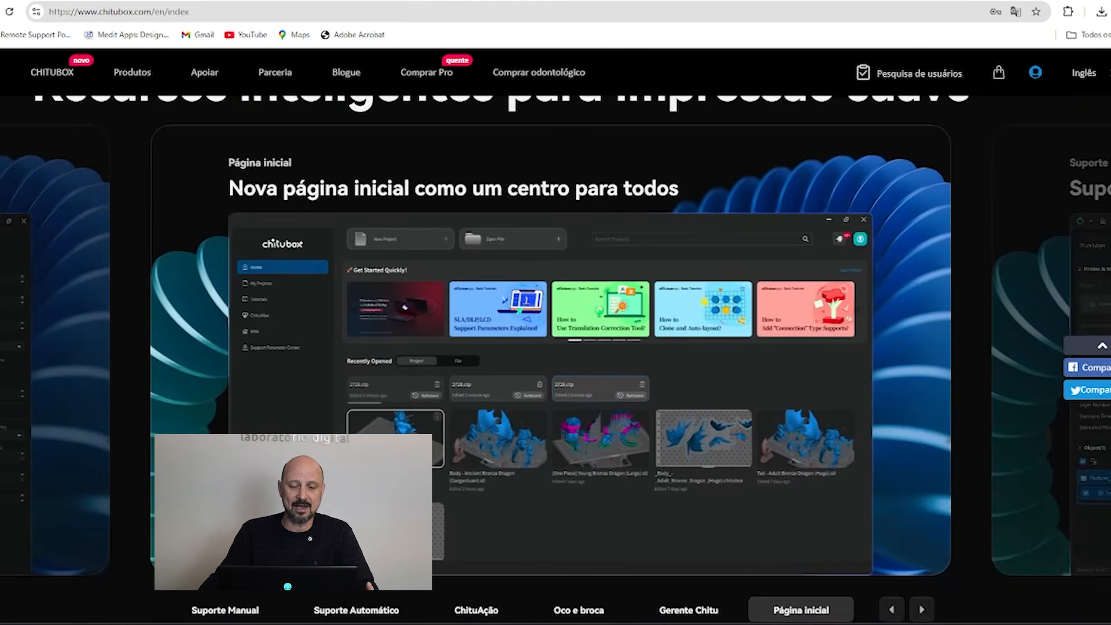
{"action": "scroll", "coordinate": [556, 348], "scroll_direction": "down", "scroll_amount": 11}
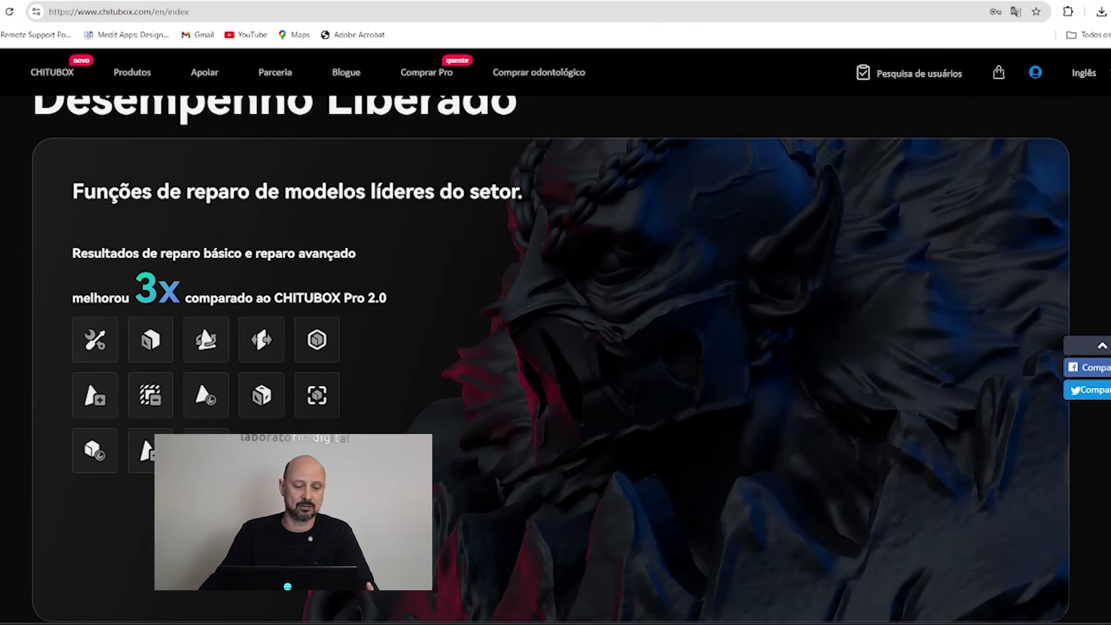
{"action": "scroll", "coordinate": [551, 360], "scroll_direction": "down", "scroll_amount": 1}
{"action": "scroll", "coordinate": [550, 360], "scroll_direction": "down", "scroll_amount": 1}
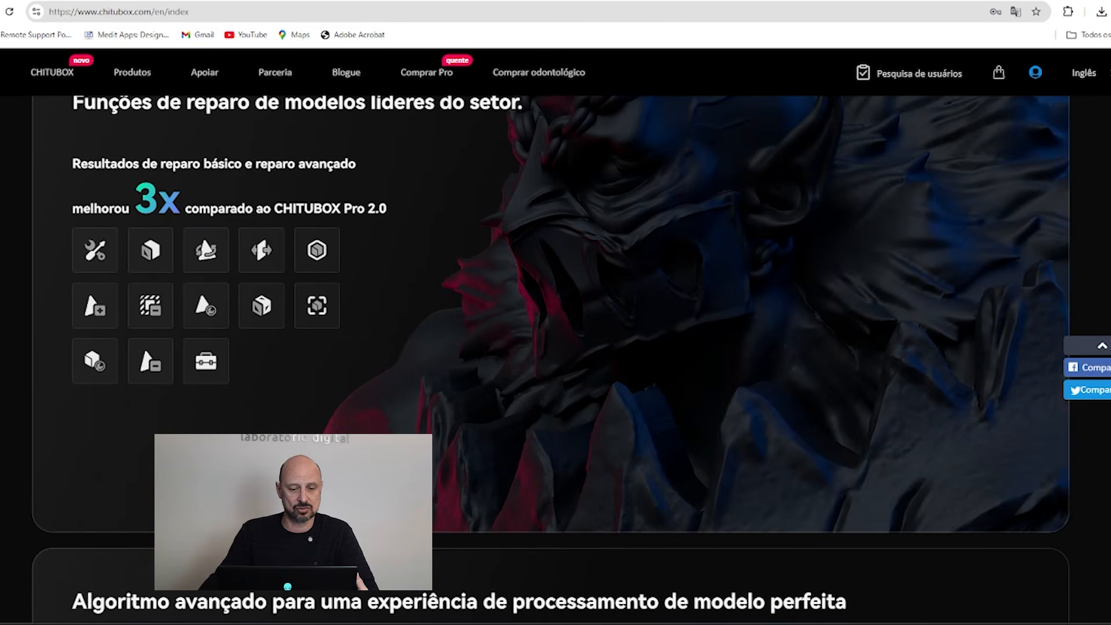
{"action": "scroll", "coordinate": [550, 350], "scroll_direction": "down", "scroll_amount": 8}
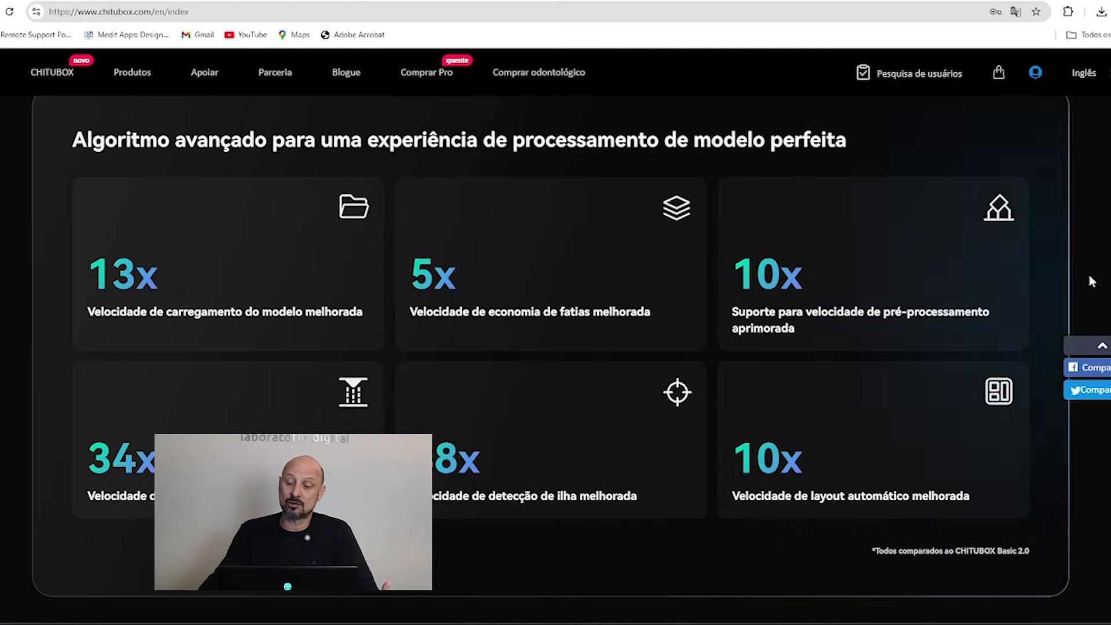
{"action": "scroll", "coordinate": [550, 360], "scroll_direction": "down", "scroll_amount": 10}
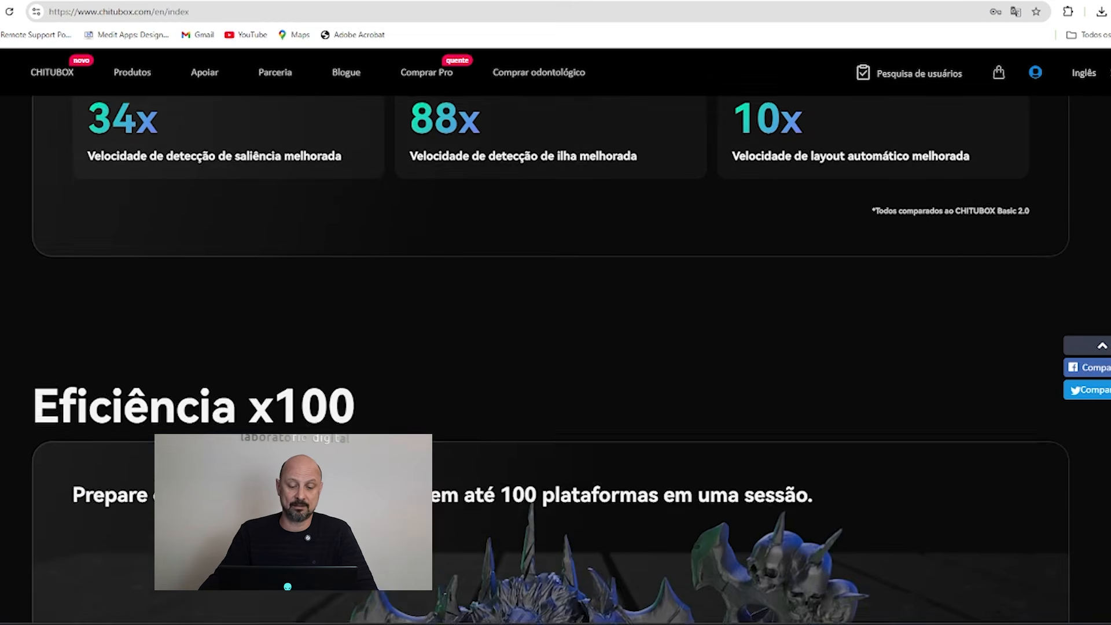
{"action": "scroll", "coordinate": [551, 358], "scroll_direction": "down", "scroll_amount": 15}
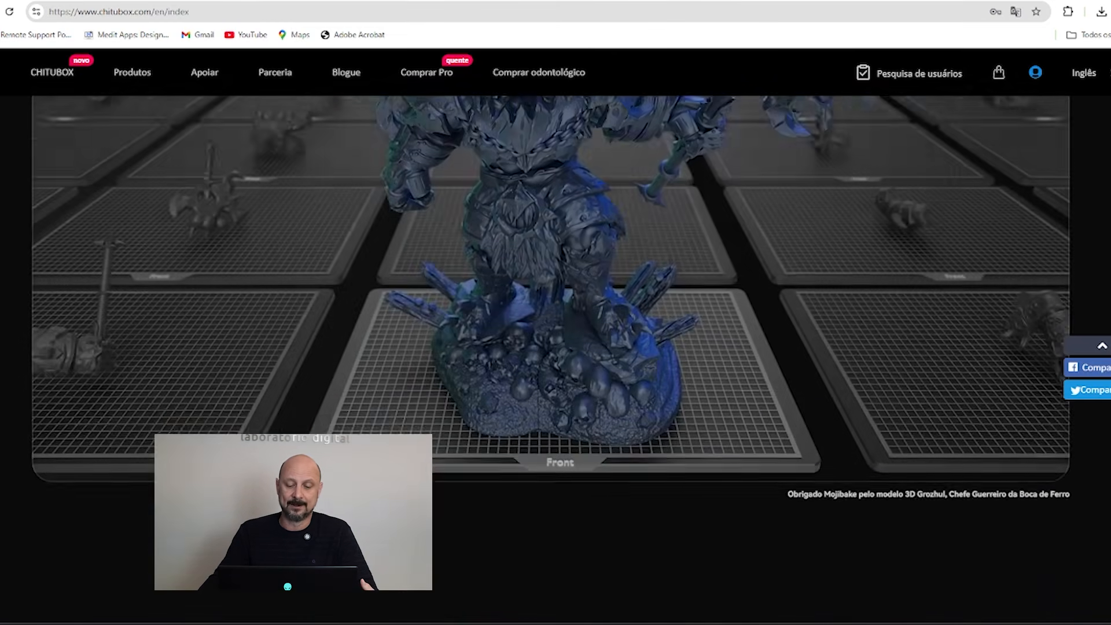
Step: Compare the subscription plans, checking Avançado with monthly and annual billing and switching Pró to monthly billing
{"action": "scroll", "coordinate": [551, 358], "scroll_direction": "down", "scroll_amount": 6}
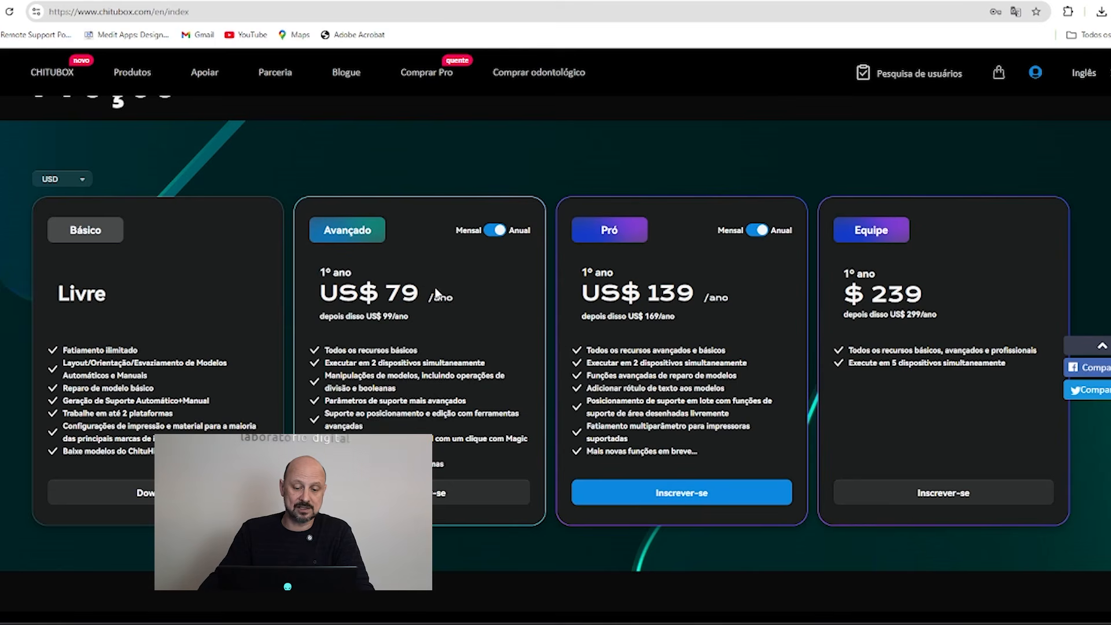
{"action": "left_click", "coordinate": [495, 230]}
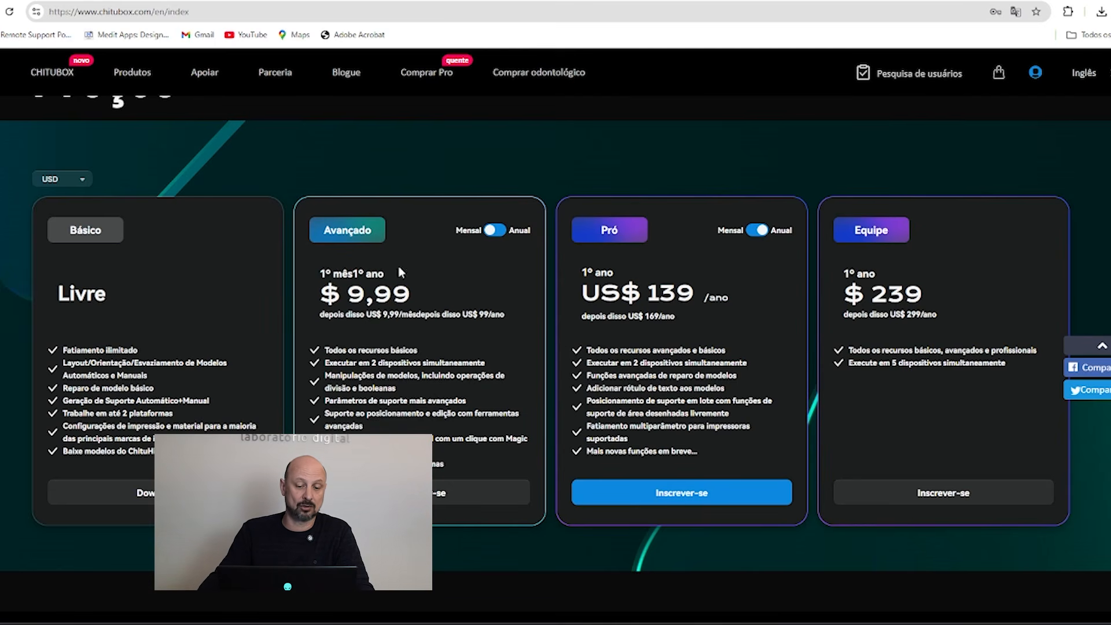
{"action": "left_click", "coordinate": [499, 229]}
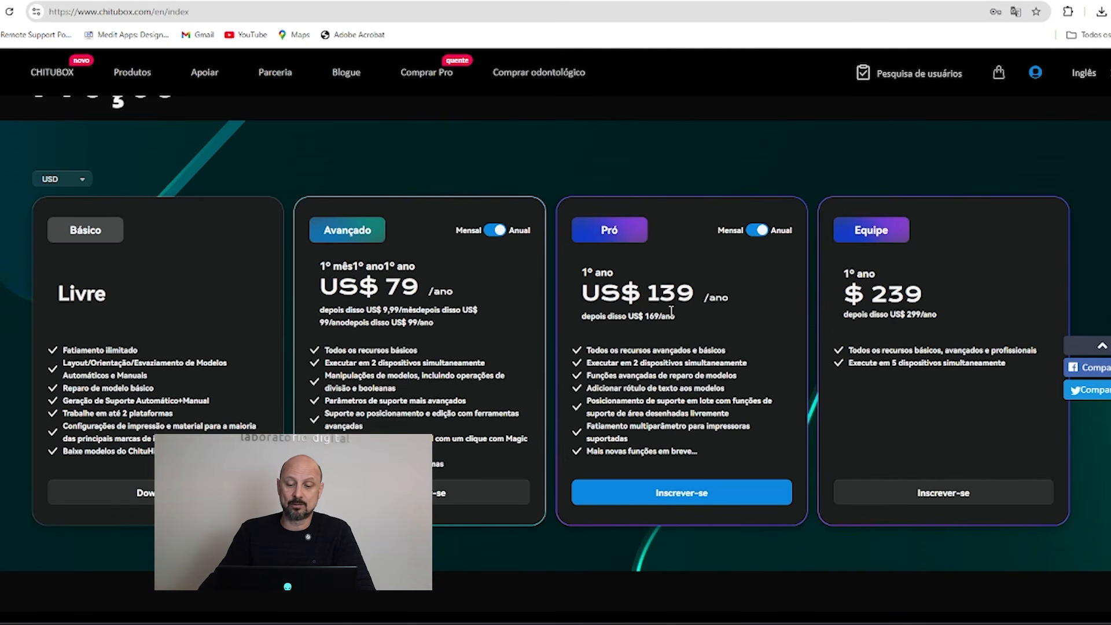
{"action": "left_click", "coordinate": [757, 230]}
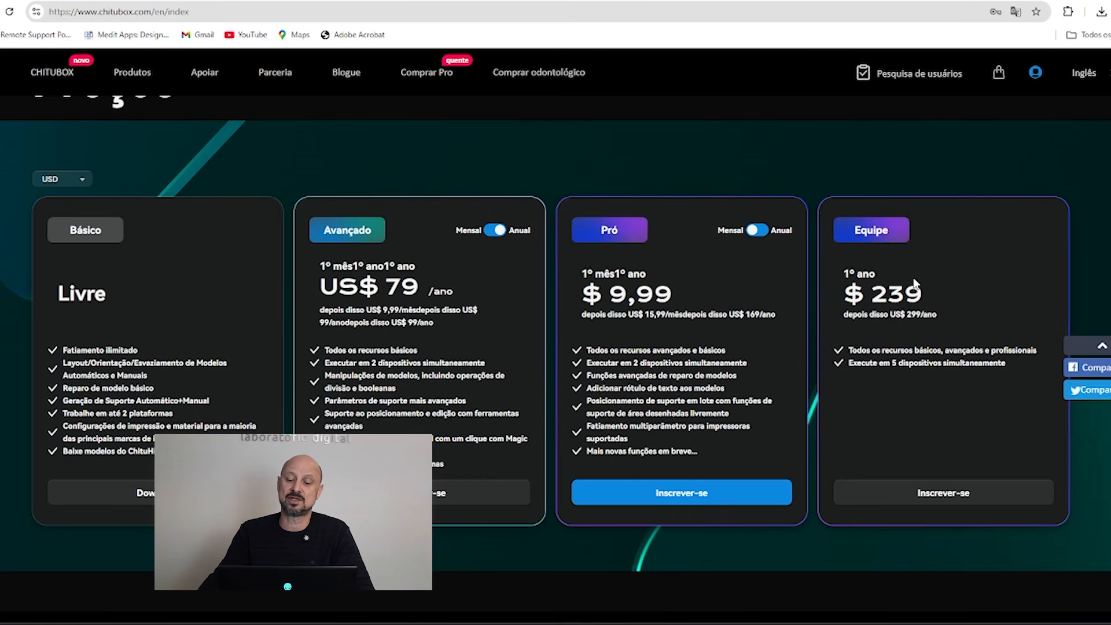
{"action": "scroll", "coordinate": [438, 470], "scroll_direction": "down", "scroll_amount": 5}
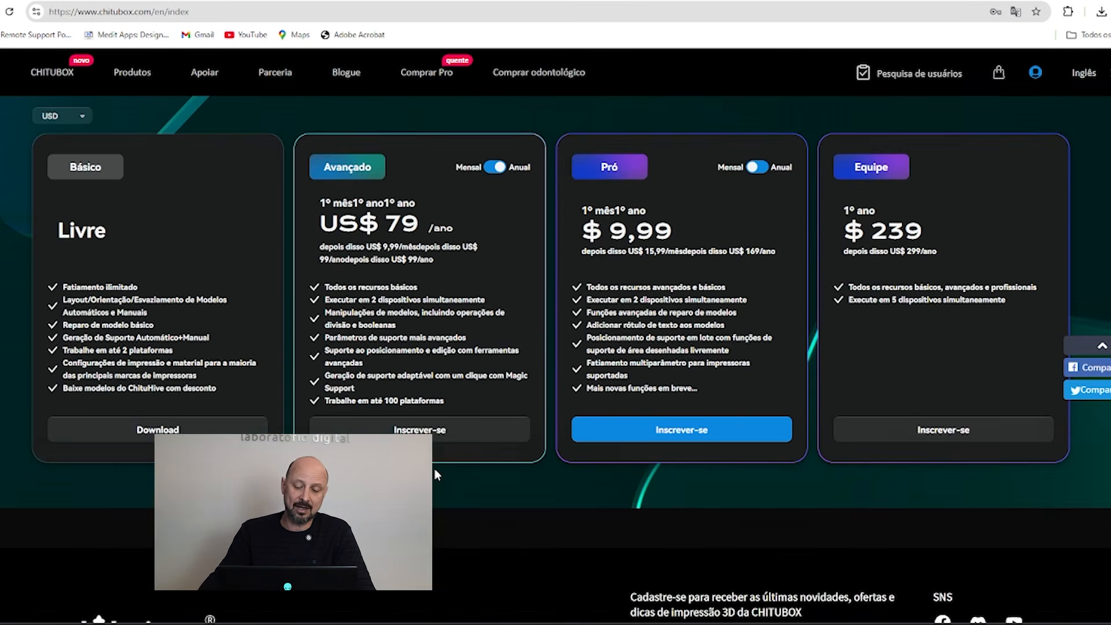
{"action": "scroll", "coordinate": [435, 461], "scroll_direction": "up", "scroll_amount": 2}
{"action": "scroll", "coordinate": [443, 460], "scroll_direction": "up", "scroll_amount": 3}
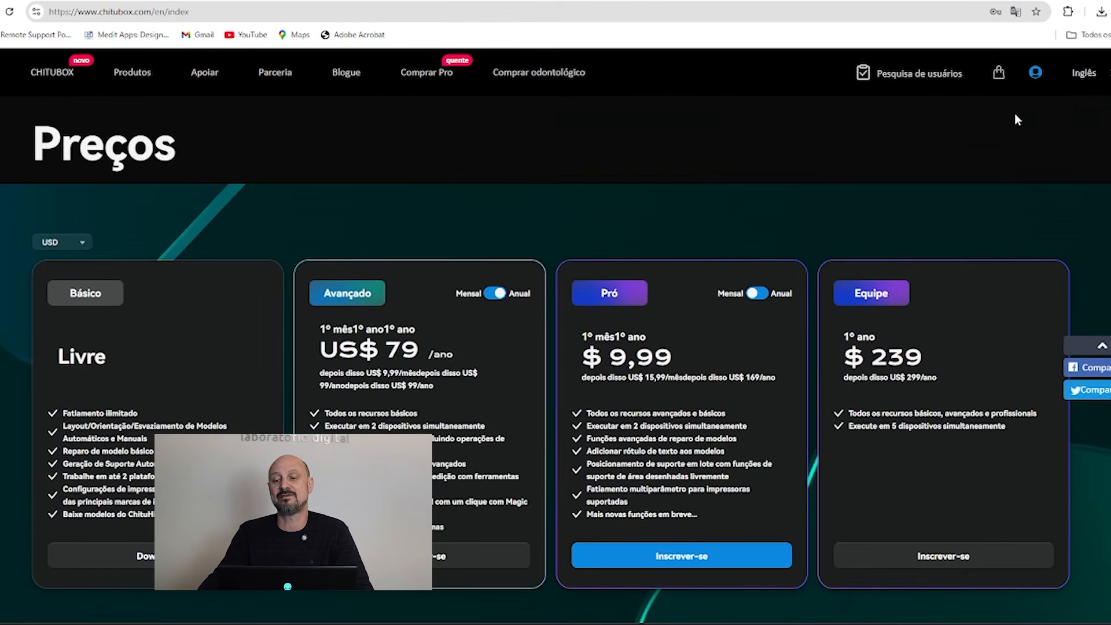